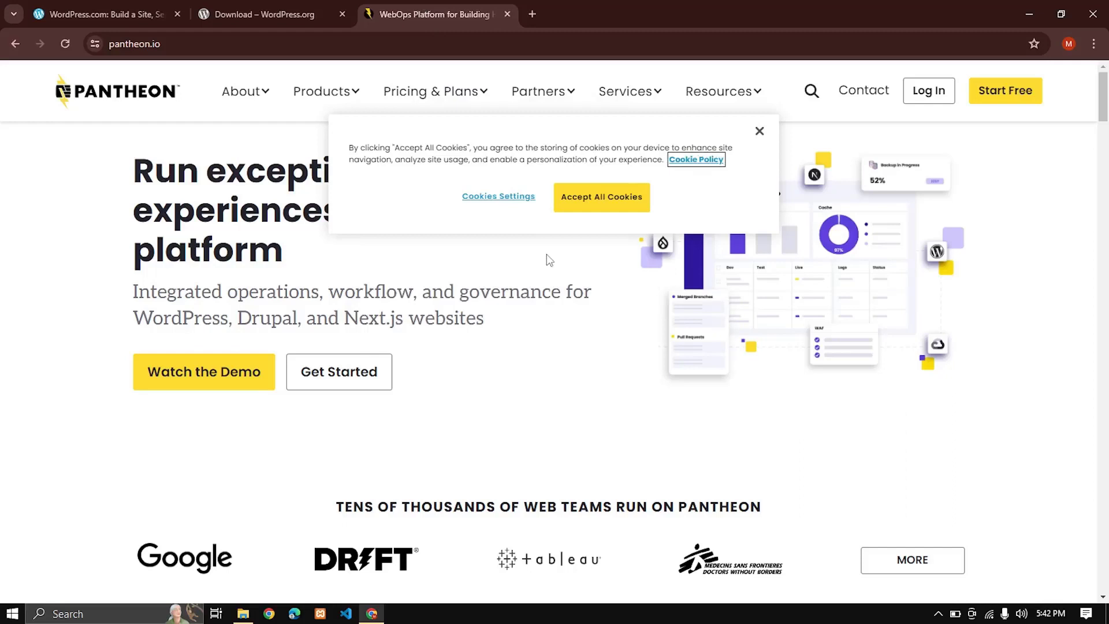
# Step: Dismiss the cookie notice on the Pantheon page and bring up the self-install download section on WordPress.org
pyautogui.click(760, 131)
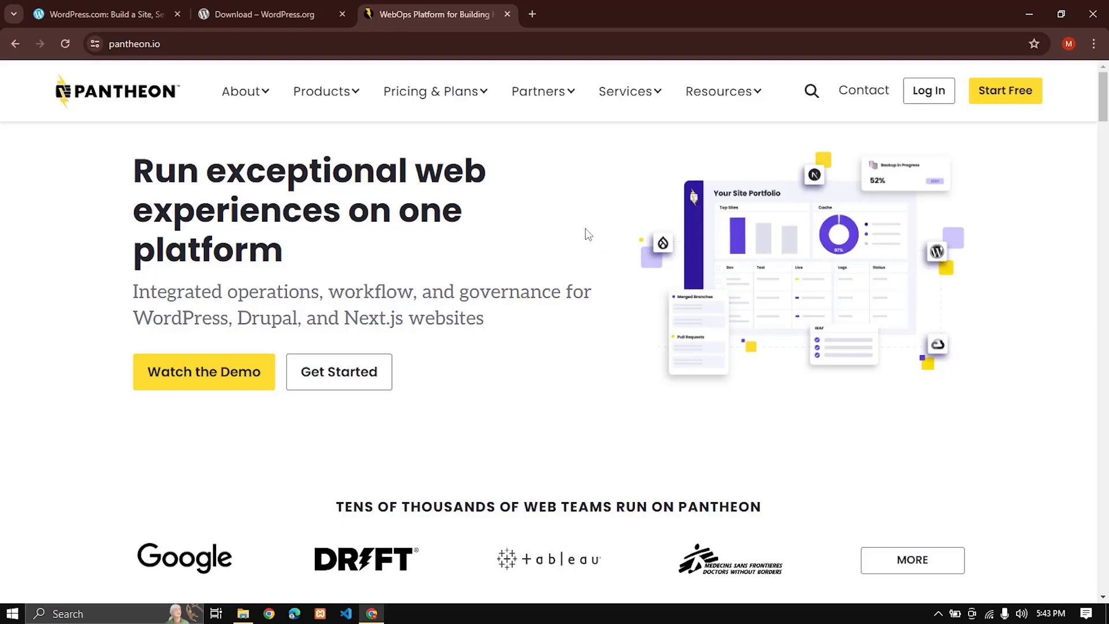
pyautogui.click(279, 11)
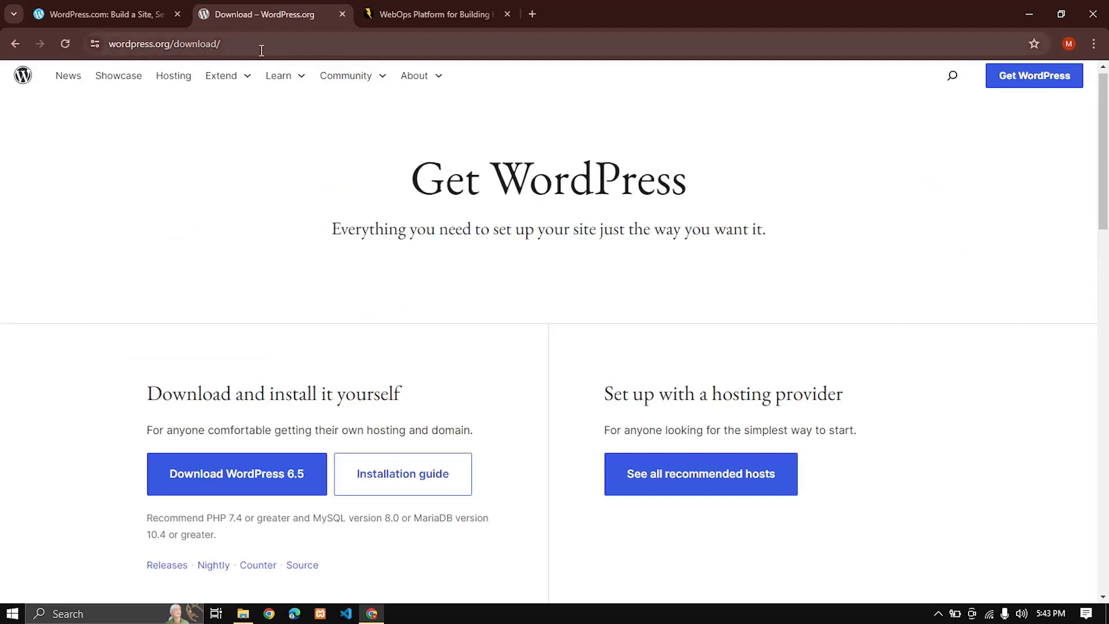
pyautogui.scroll(-2, 352, 208)
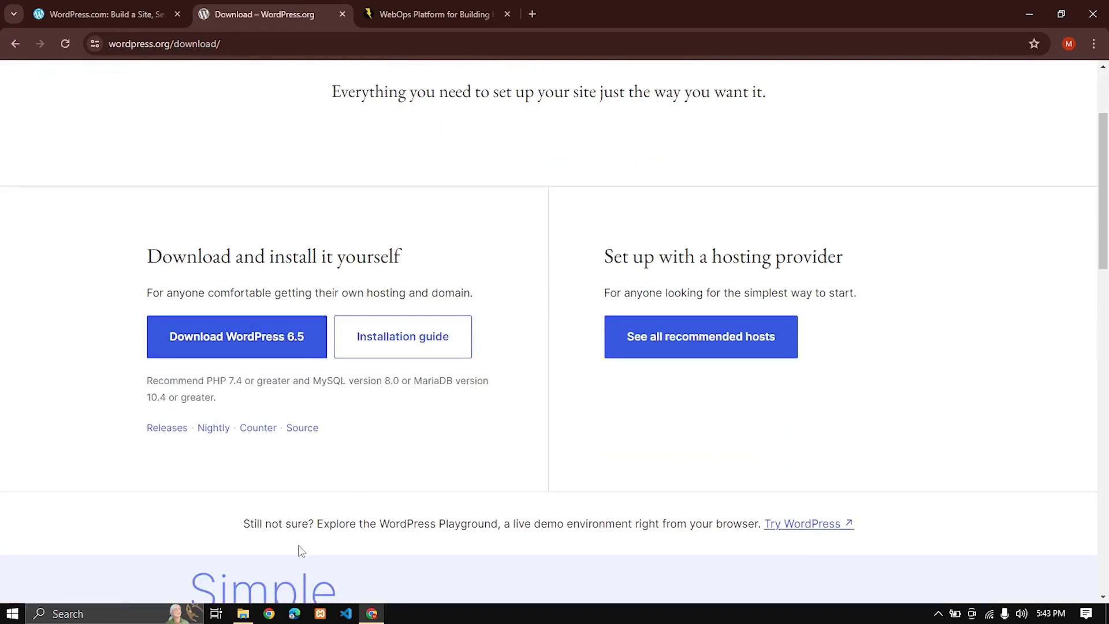
# Step: Switch to File Explorer and extract wordpress-6.5.zip in Downloads into its own wordpress-6.5 folder
pyautogui.click(243, 613)
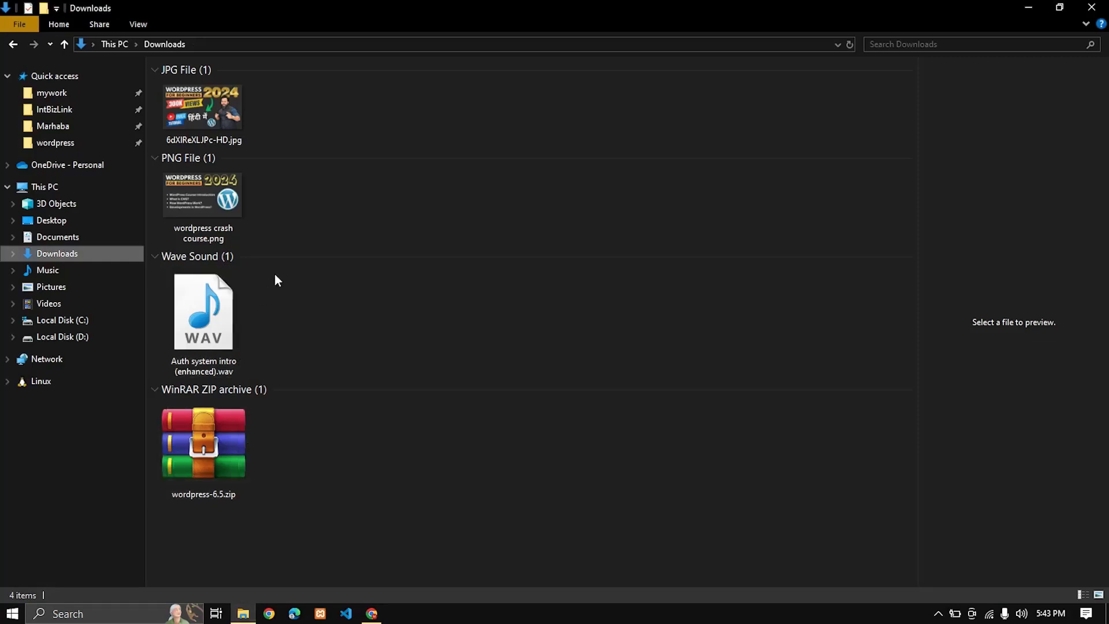
pyautogui.moveTo(211, 470); pyautogui.dragTo(450, 280)
pyautogui.click(371, 613)
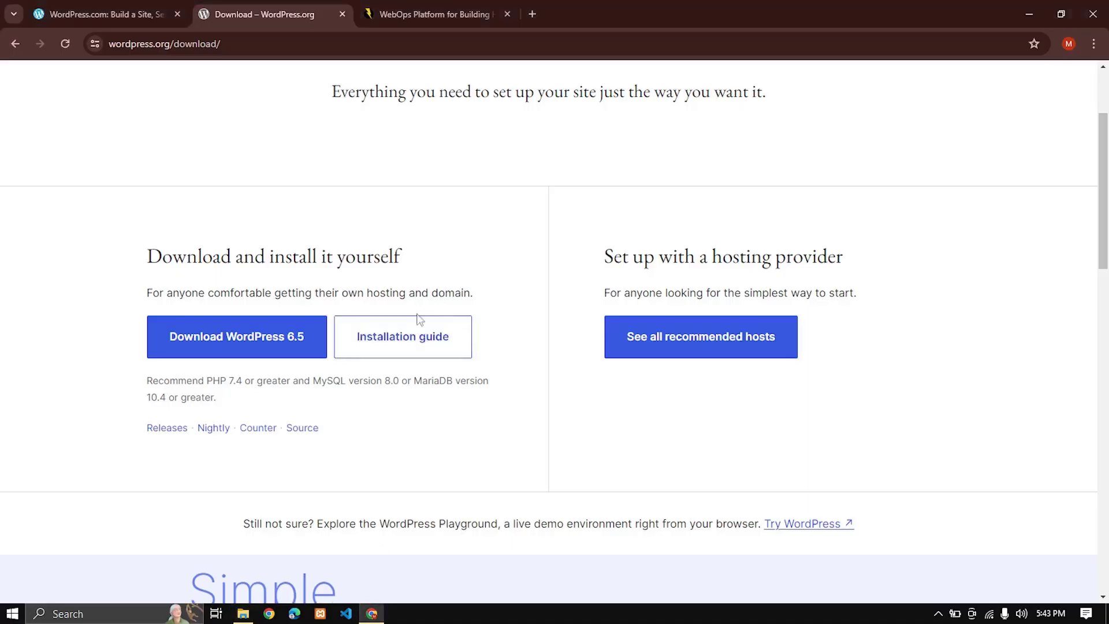
pyautogui.click(243, 614)
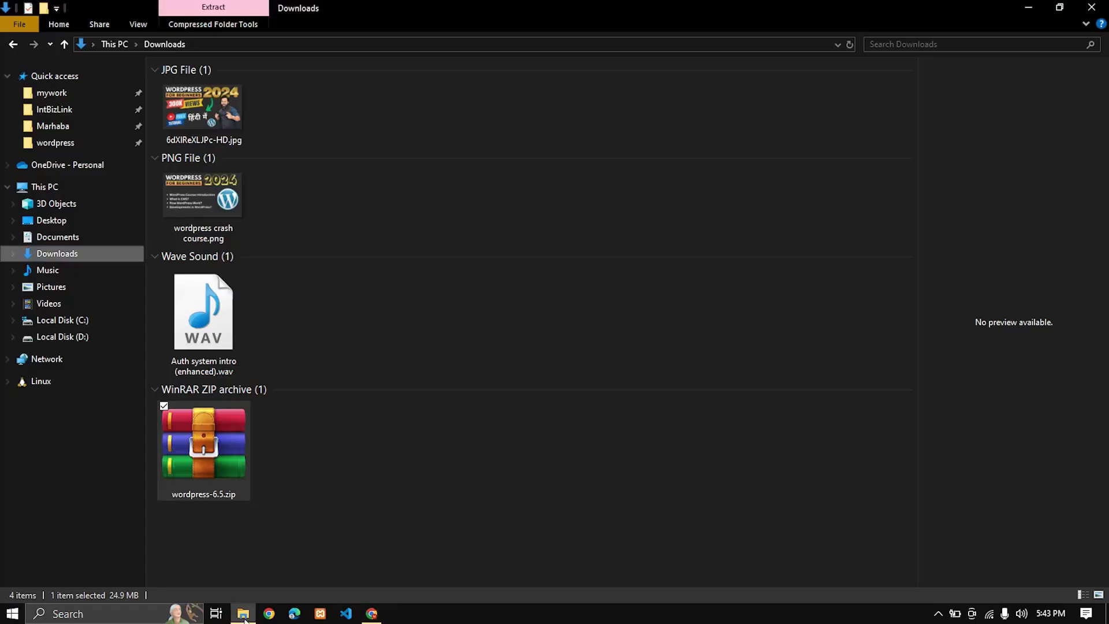
pyautogui.rightClick(224, 480)
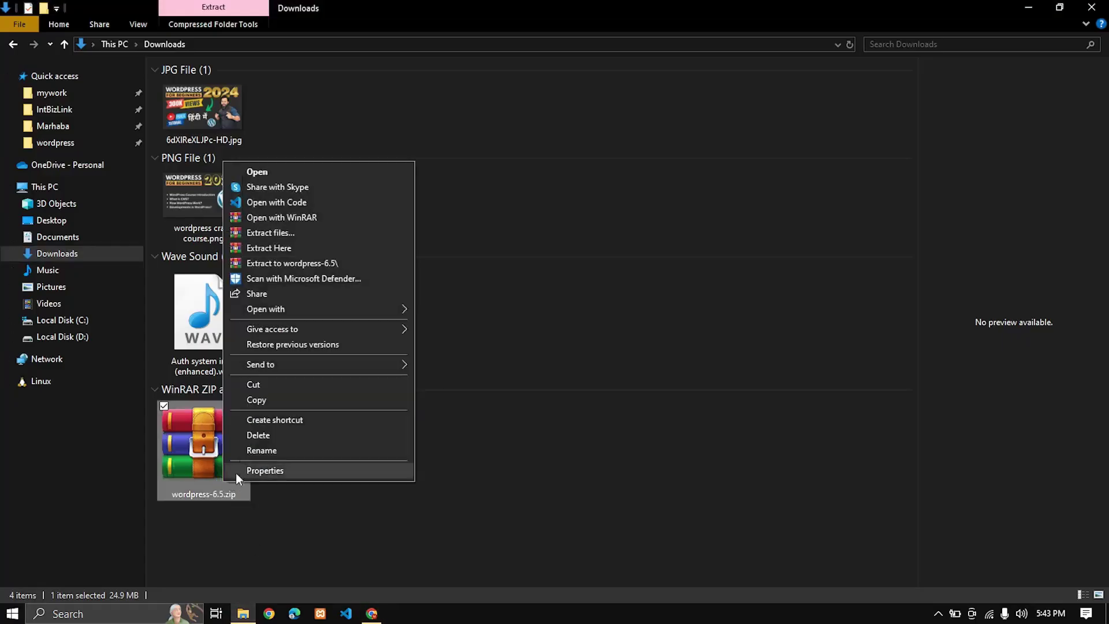
pyautogui.click(296, 263)
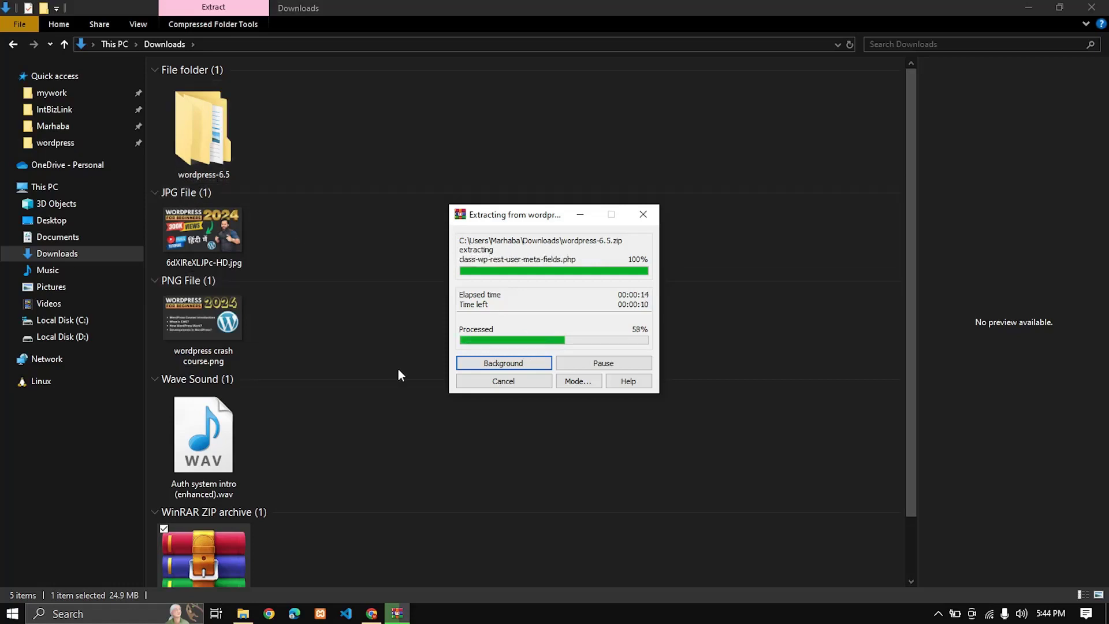
# Step: Switch to Chrome and search Google for "xampp" in a new tab
pyautogui.click(372, 613)
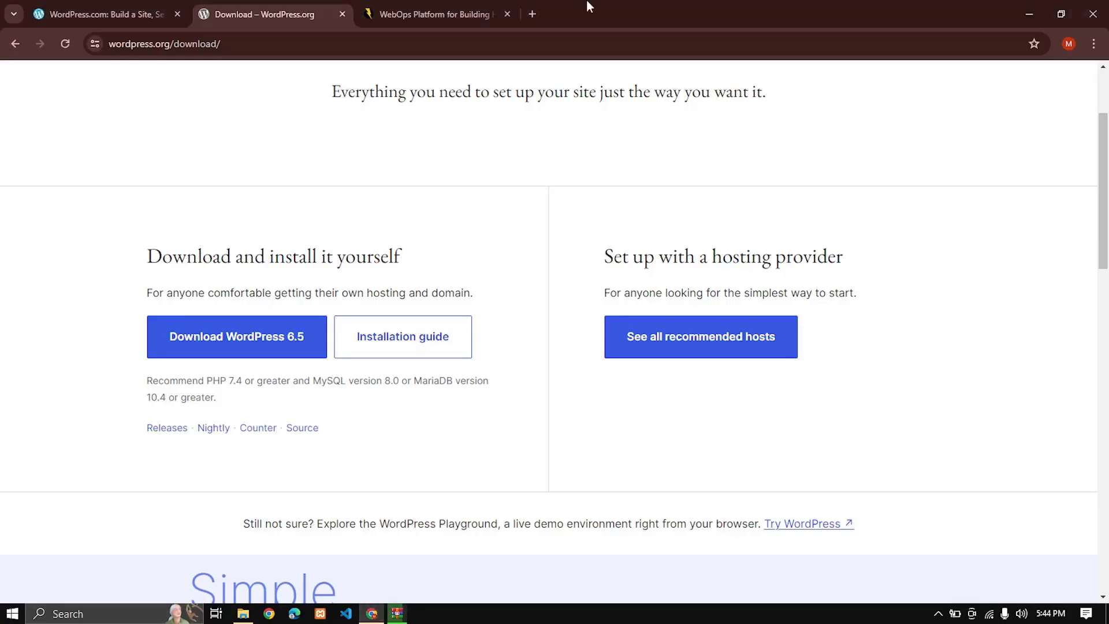
pyautogui.click(538, 13)
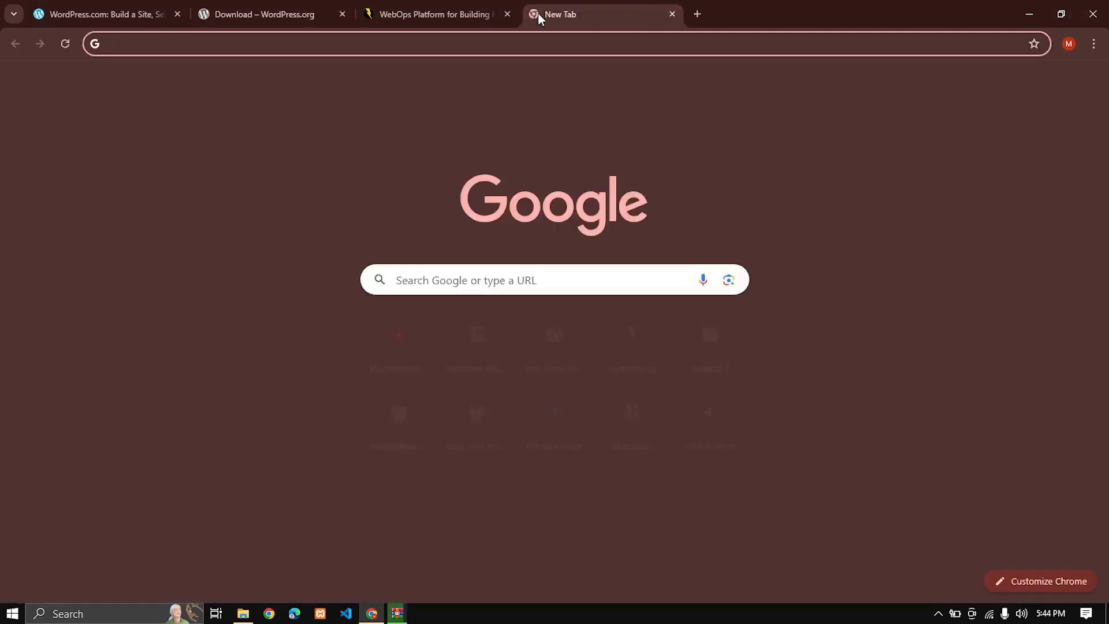
pyautogui.write('xamp')
pyautogui.press('BackSpace')
pyautogui.write('mp')
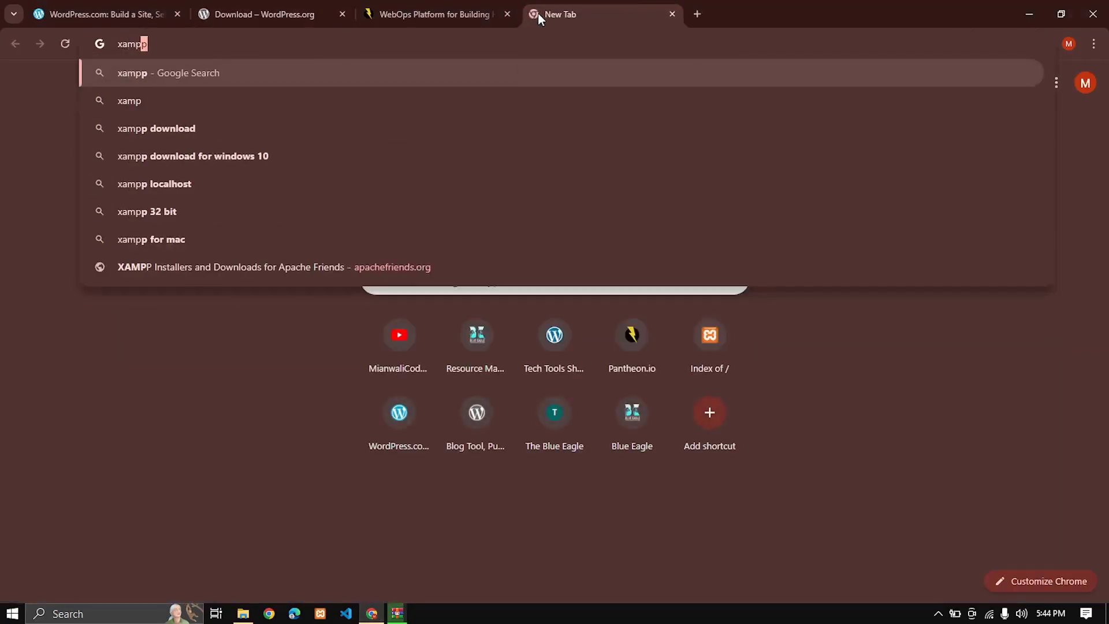
pyautogui.press('Return')
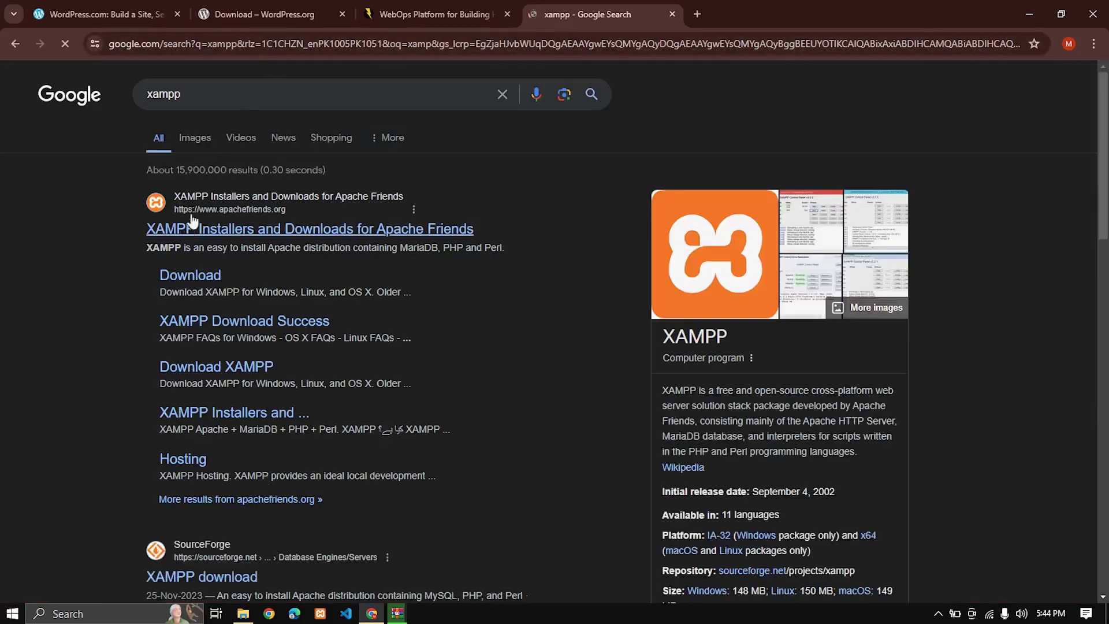
# Step: Open the Apache Friends site's XAMPP download page and review the installer versions offered for each operating system
pyautogui.click(189, 230)
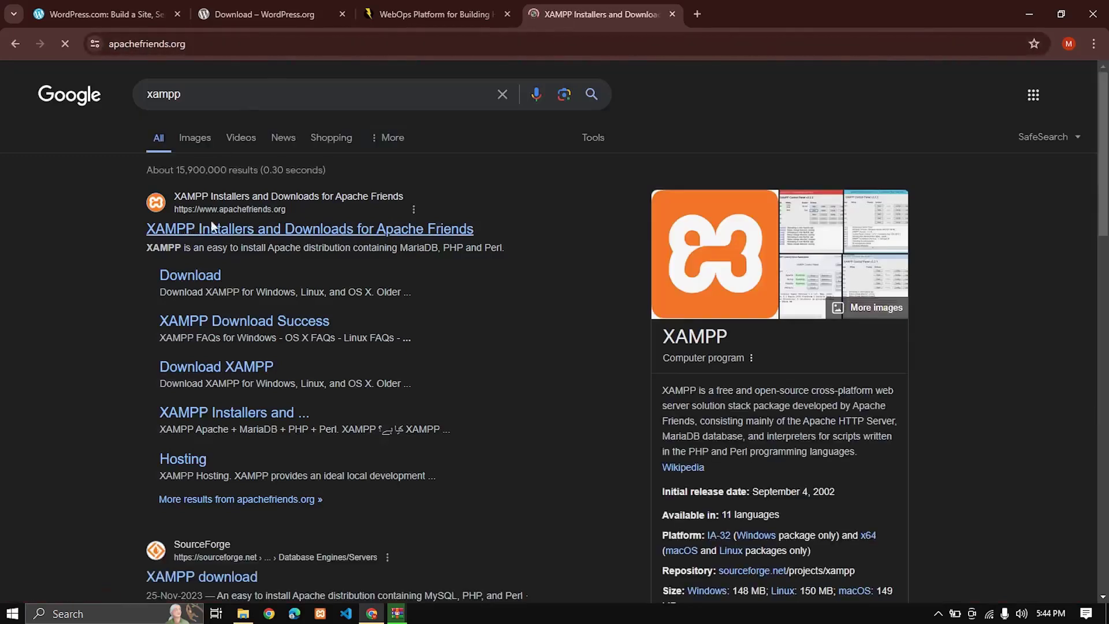
pyautogui.scroll(-3, 408, 240)
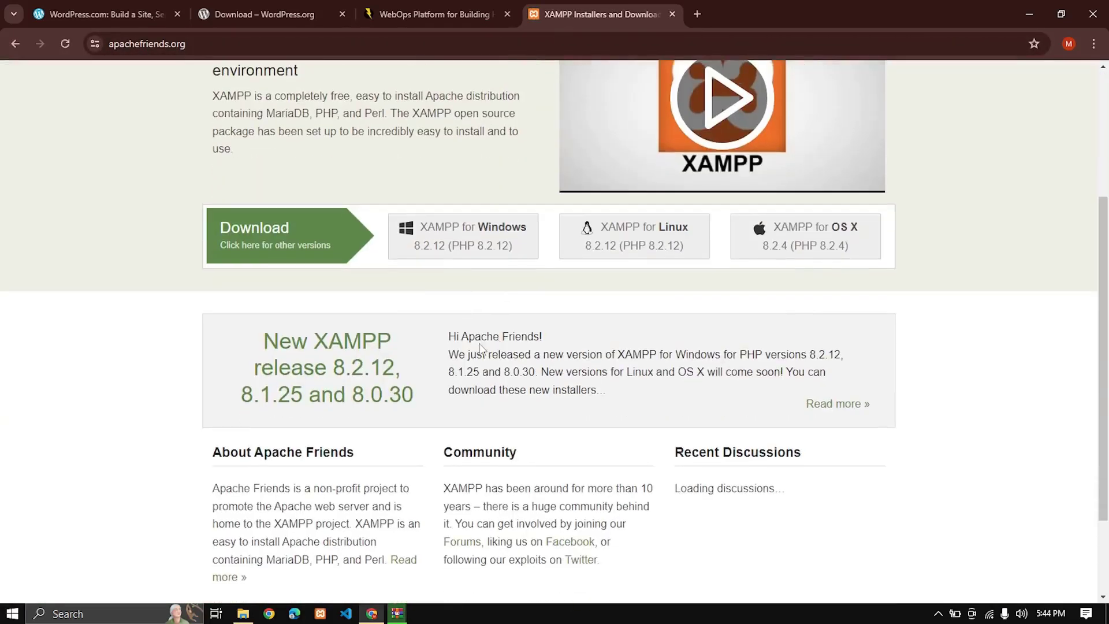
pyautogui.click(293, 247)
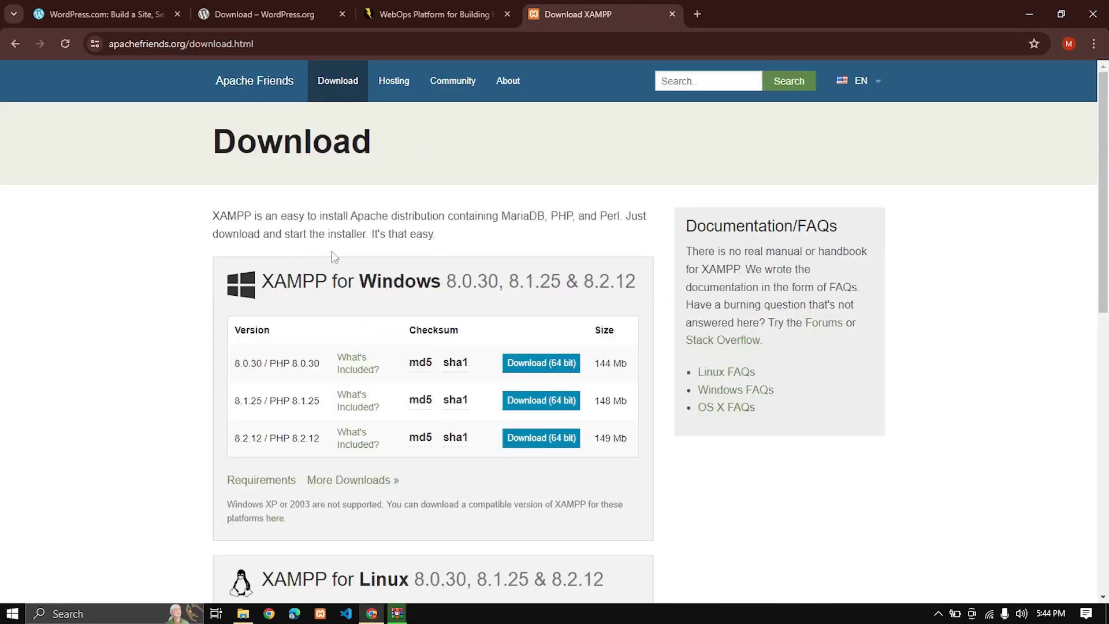
pyautogui.scroll(-4, 477, 254)
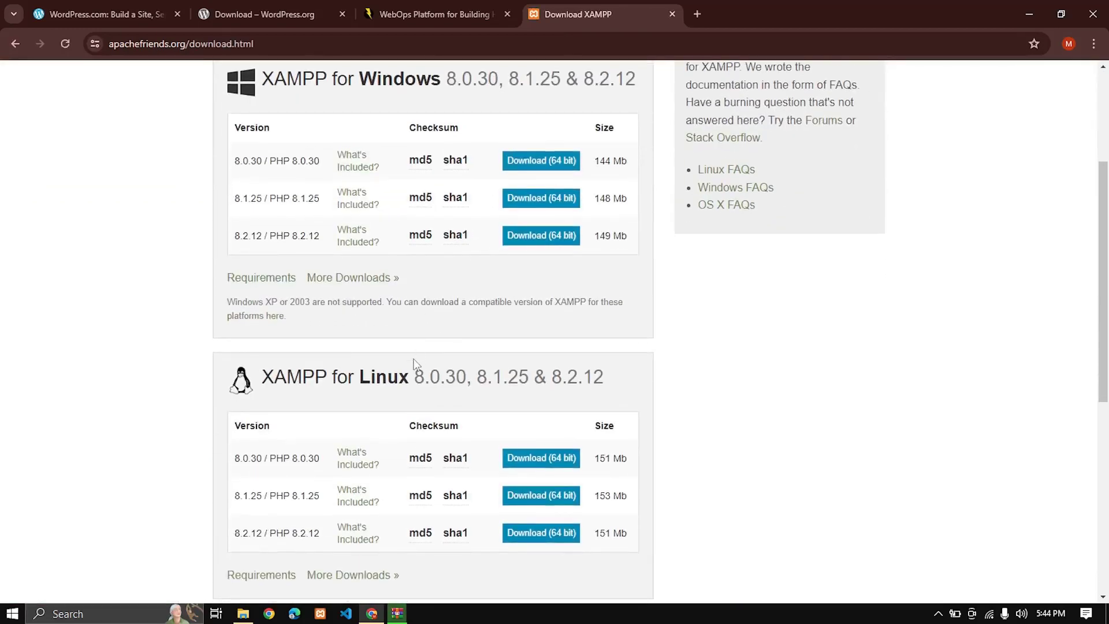
pyautogui.scroll(-7, 415, 364)
pyautogui.scroll(11, 601, 376)
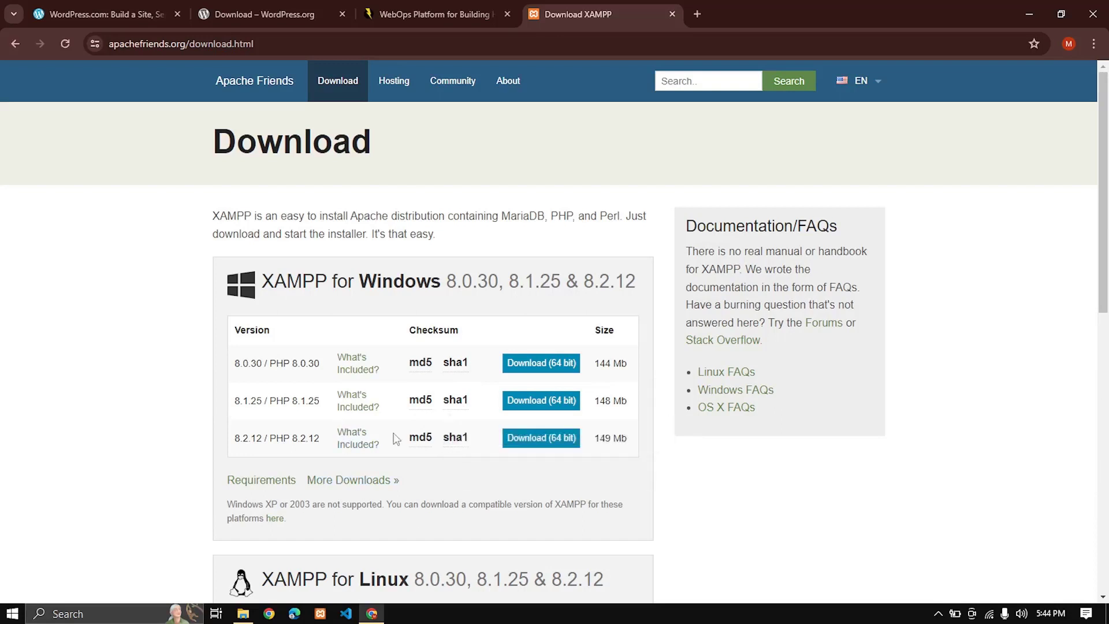
pyautogui.moveTo(427, 441)
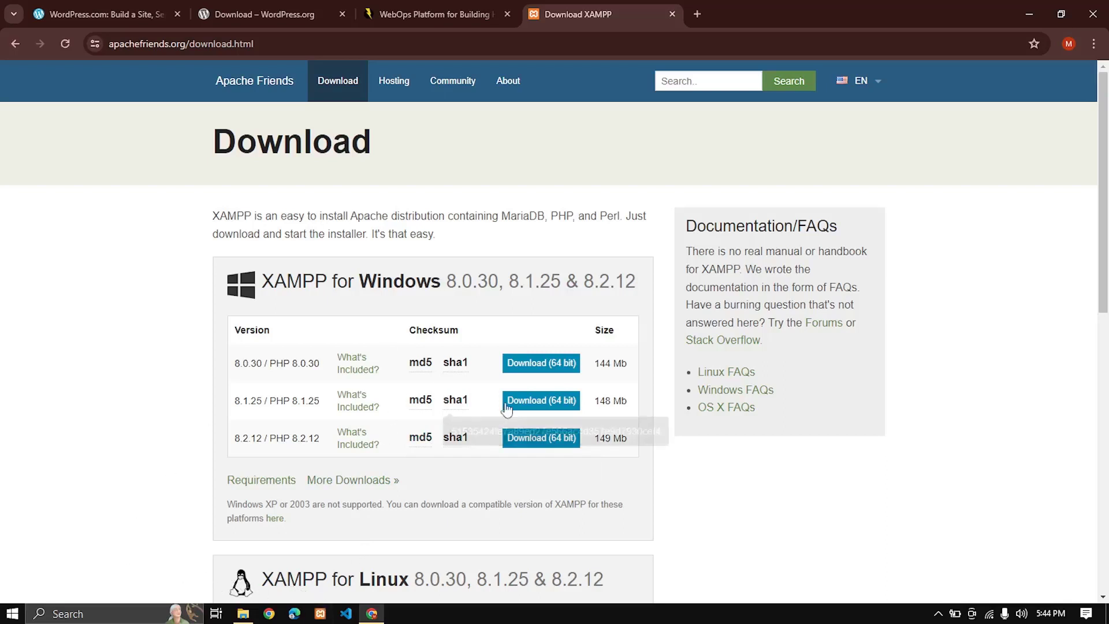
# Step: Switch to File Explorer, open the extracted wordpress-6.5 folder in Downloads and enlarge its icons
pyautogui.click(243, 613)
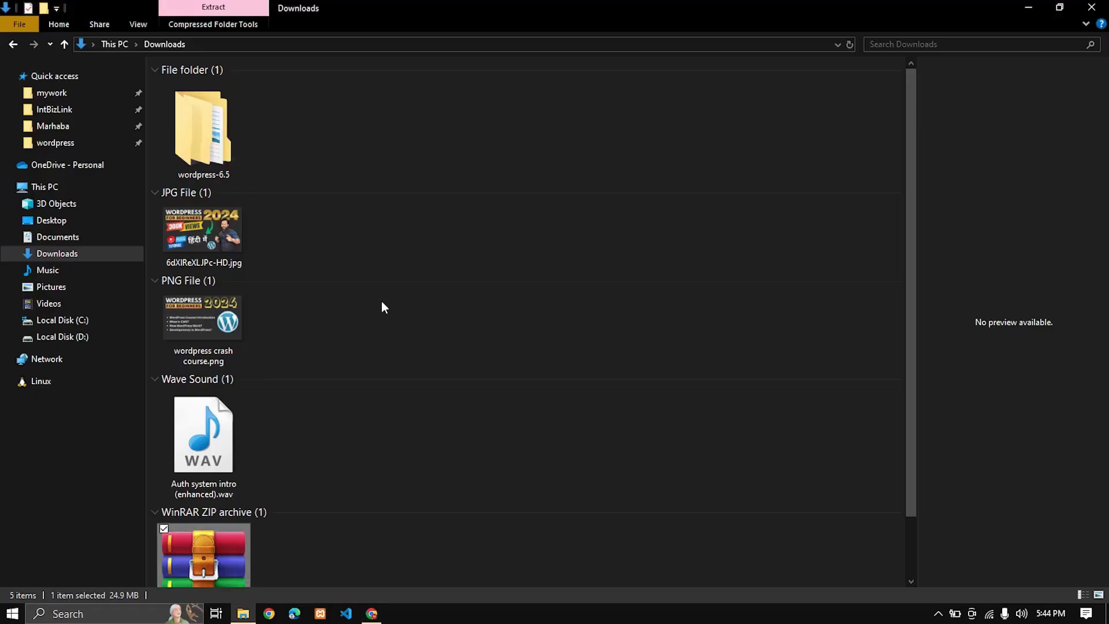
pyautogui.click(212, 161)
pyautogui.doubleClick(213, 161)
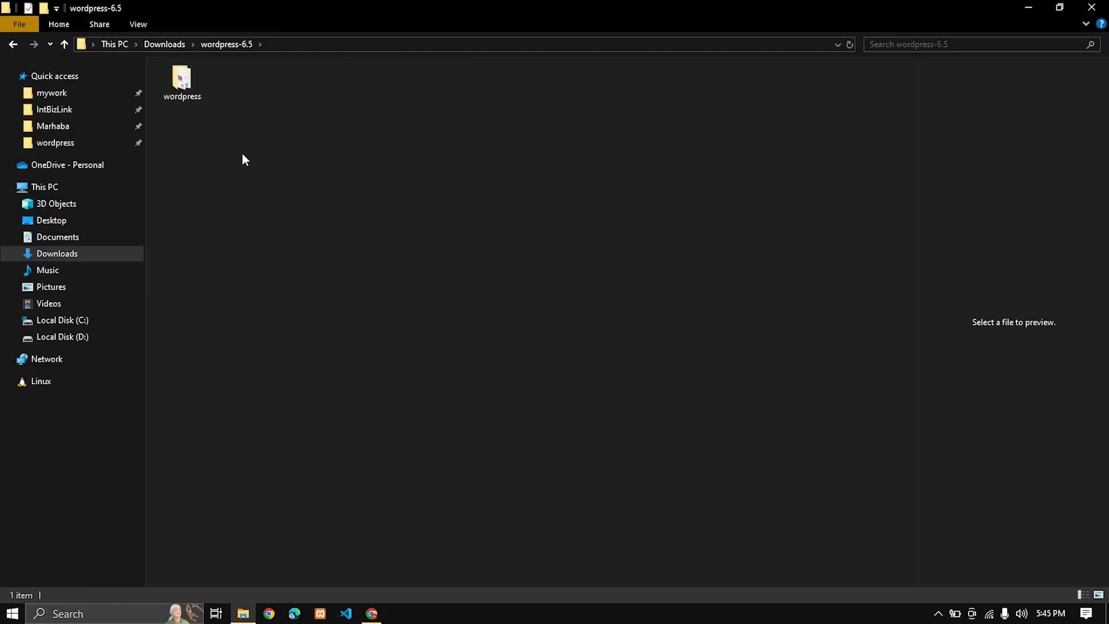
pyautogui.keyDown('ctrl'); pyautogui.scroll(4, 242, 153); pyautogui.keyUp('ctrl')
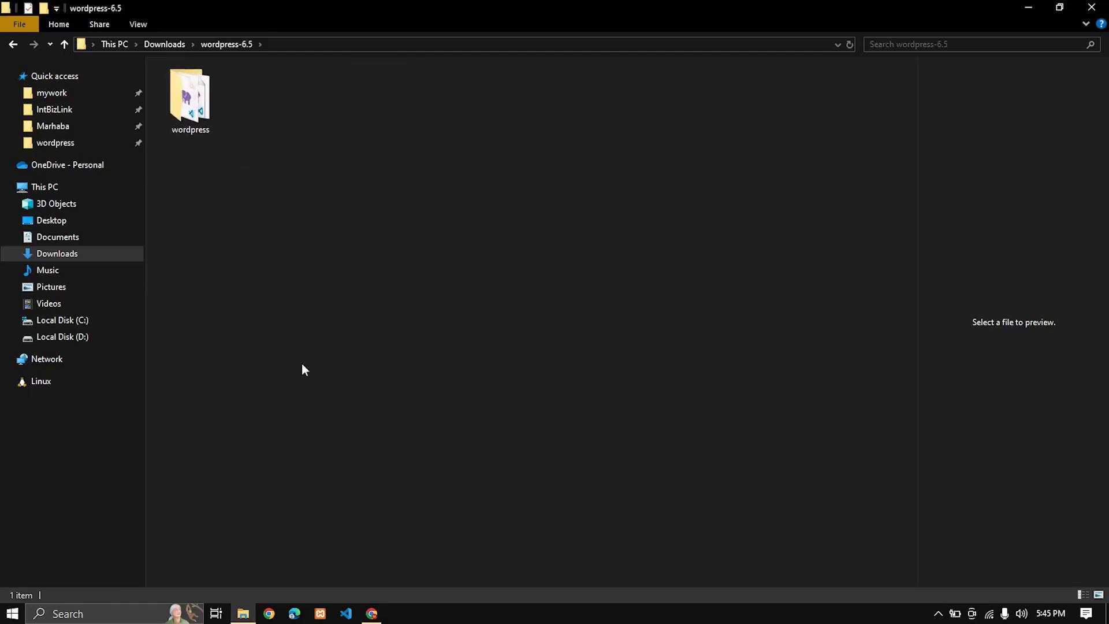
# Step: Launch XAMPP Control Panel and start the Apache and MySQL modules
pyautogui.click(147, 619)
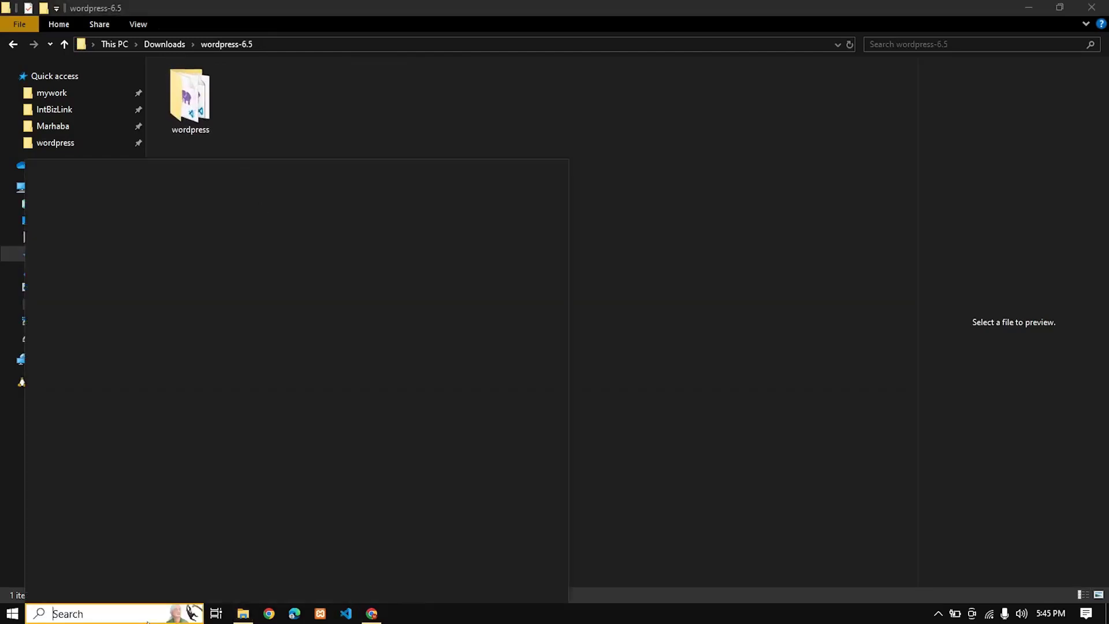
pyautogui.write('xamp')
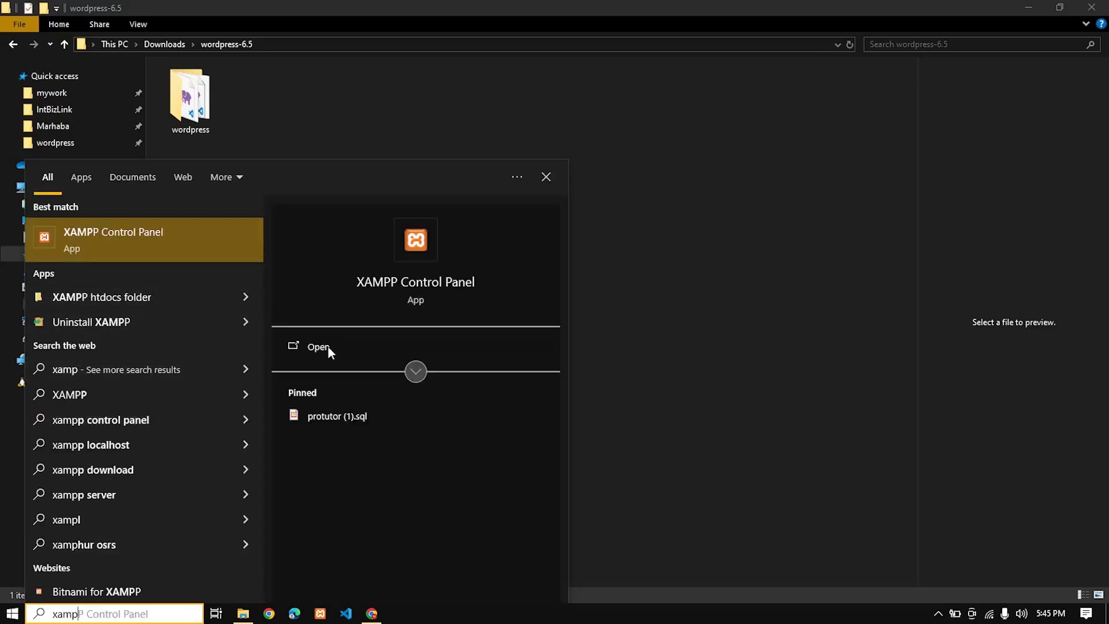
pyautogui.click(319, 346)
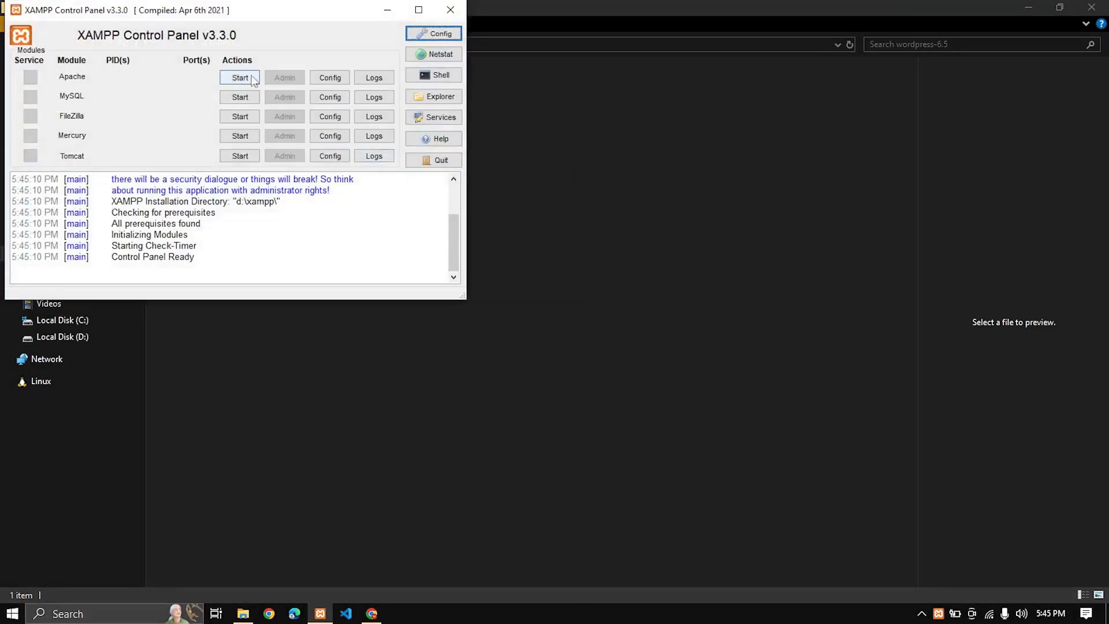
pyautogui.click(252, 81)
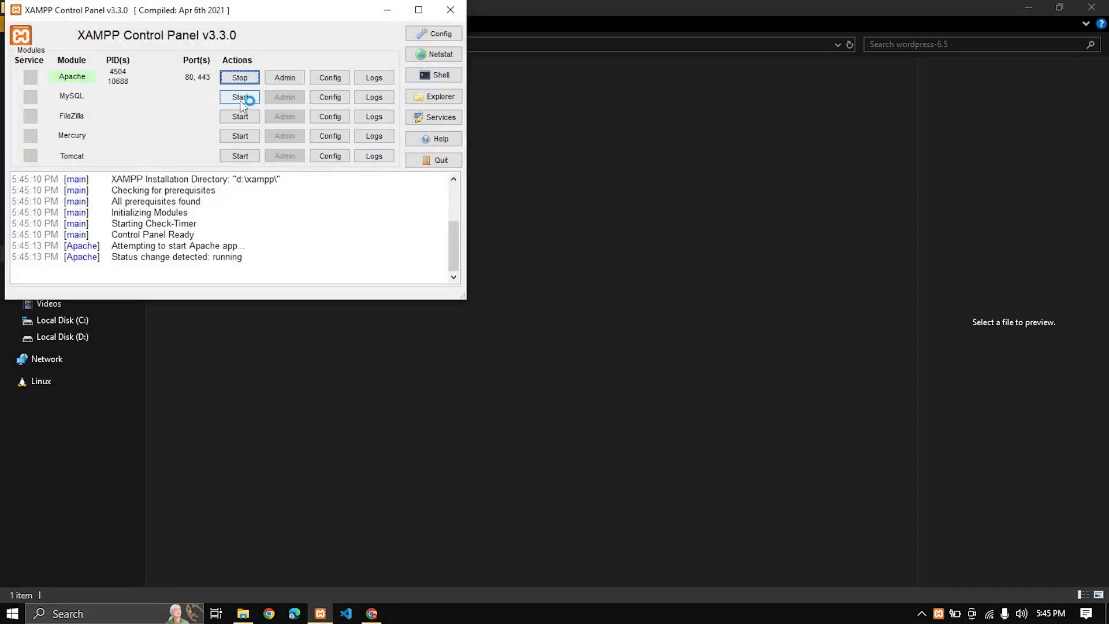
pyautogui.click(241, 98)
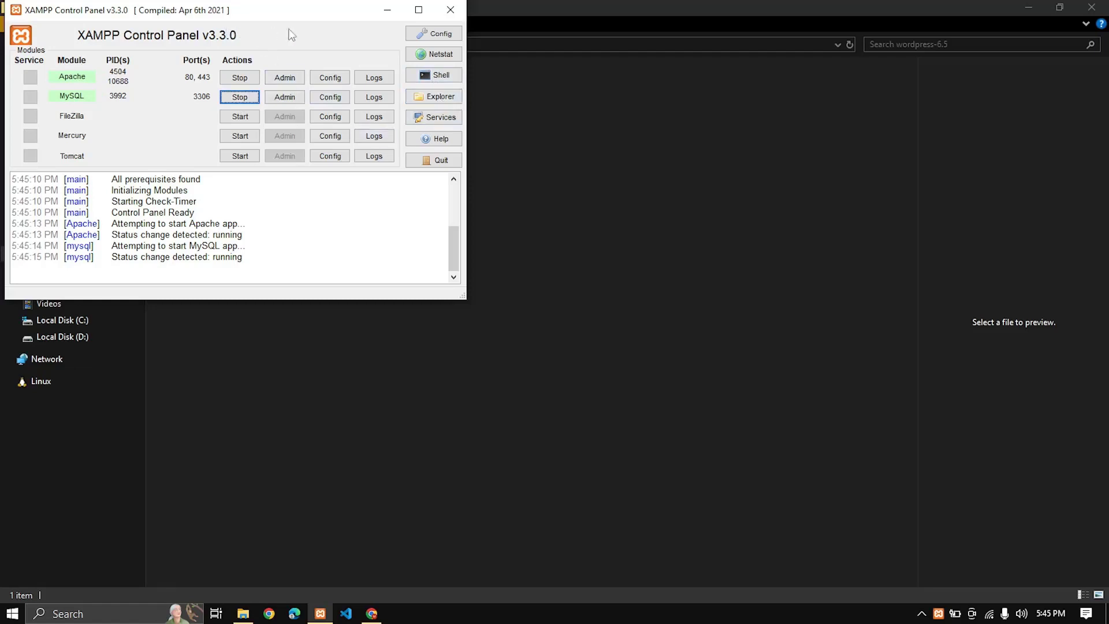
# Step: Open XAMPP's installation directory from its control panel, maximize the window and go into the htdocs folder
pyautogui.click(439, 101)
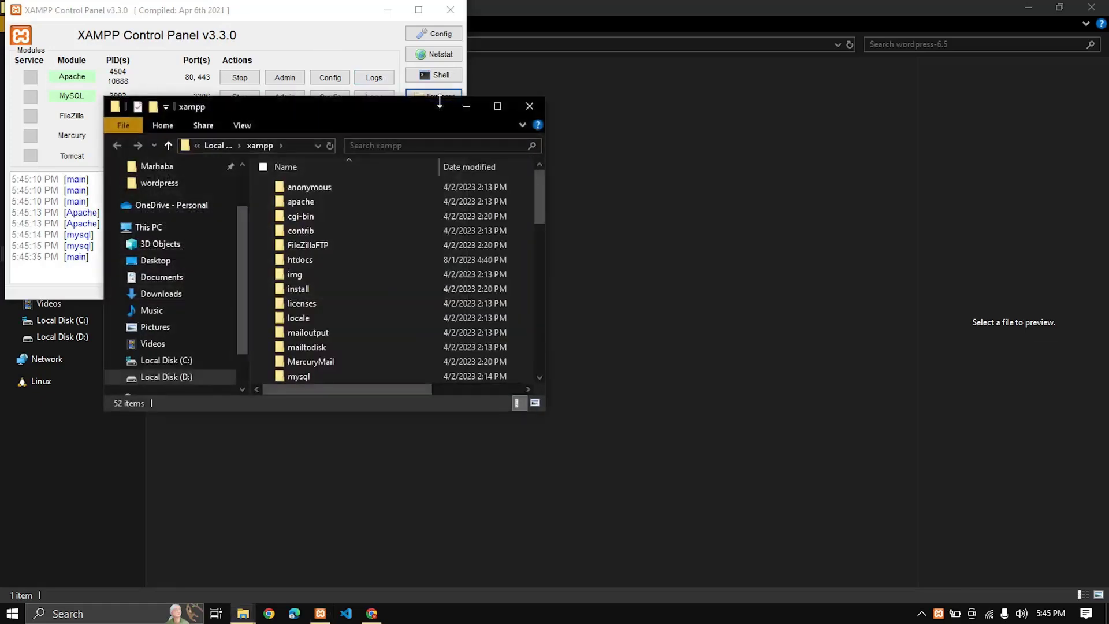
pyautogui.click(506, 115)
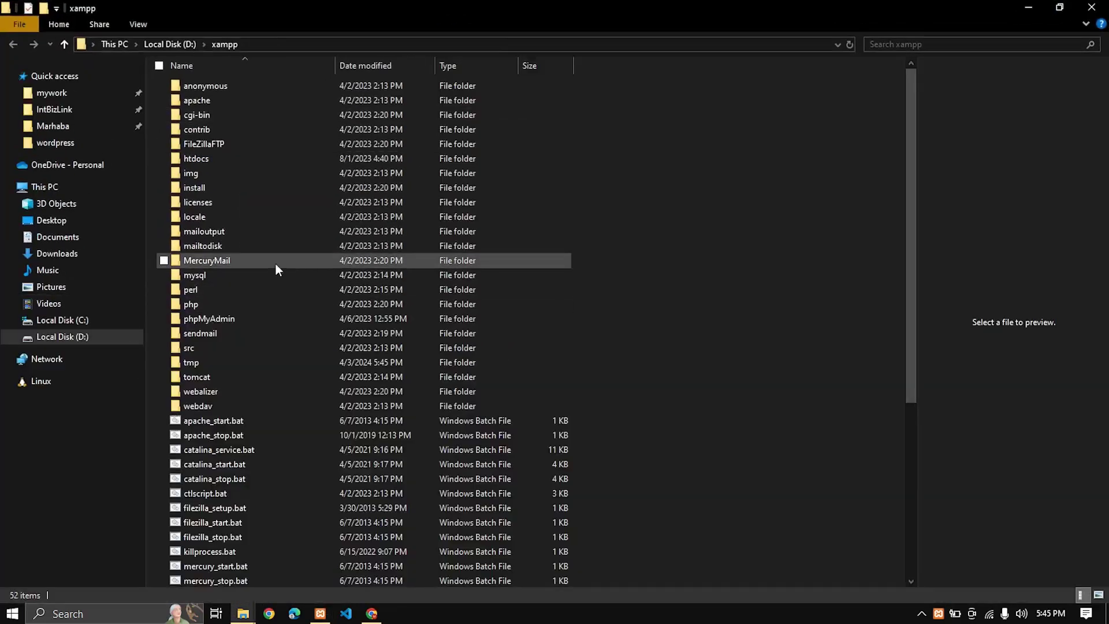
pyautogui.doubleClick(195, 162)
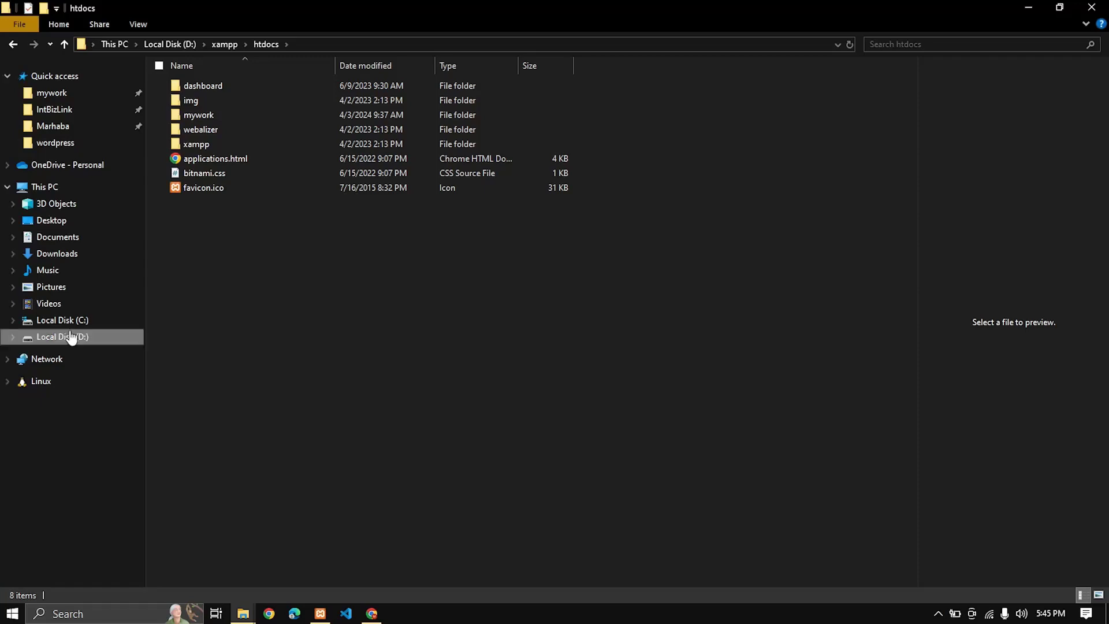
# Step: Go to the wordpress-6.5 folder in Downloads and select the wordpress folder inside it
pyautogui.click(63, 241)
pyautogui.click(67, 254)
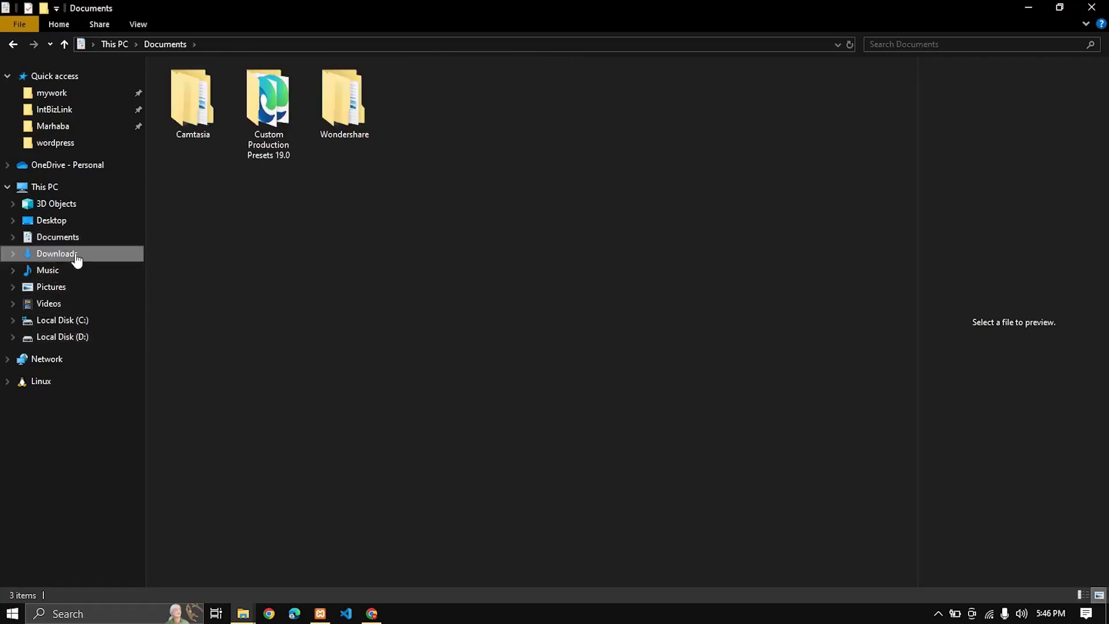
pyautogui.doubleClick(234, 139)
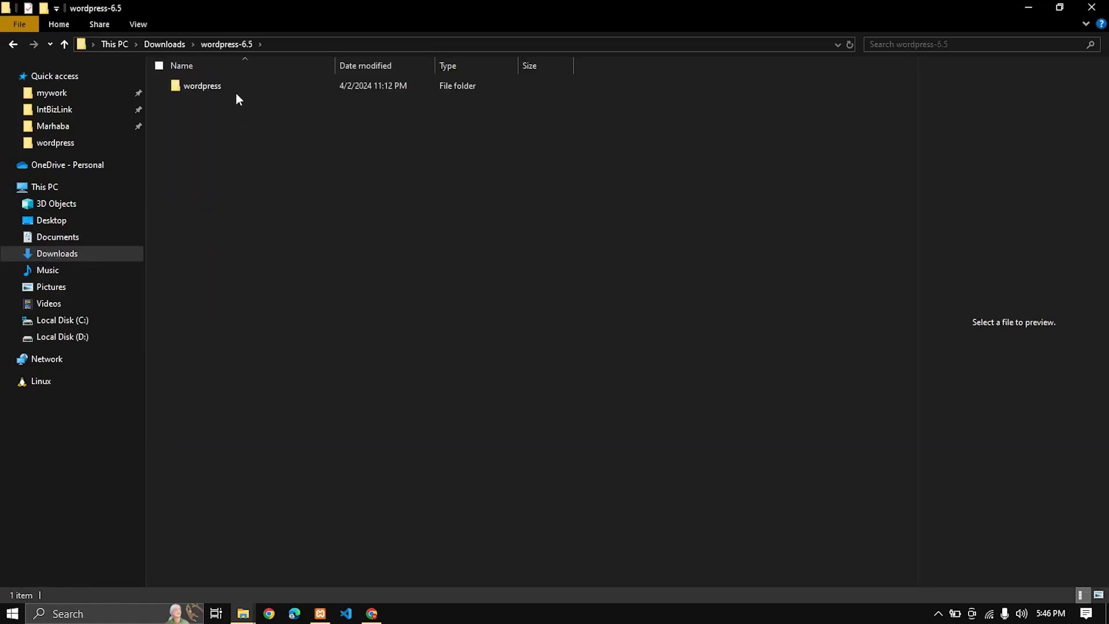
pyautogui.click(234, 91)
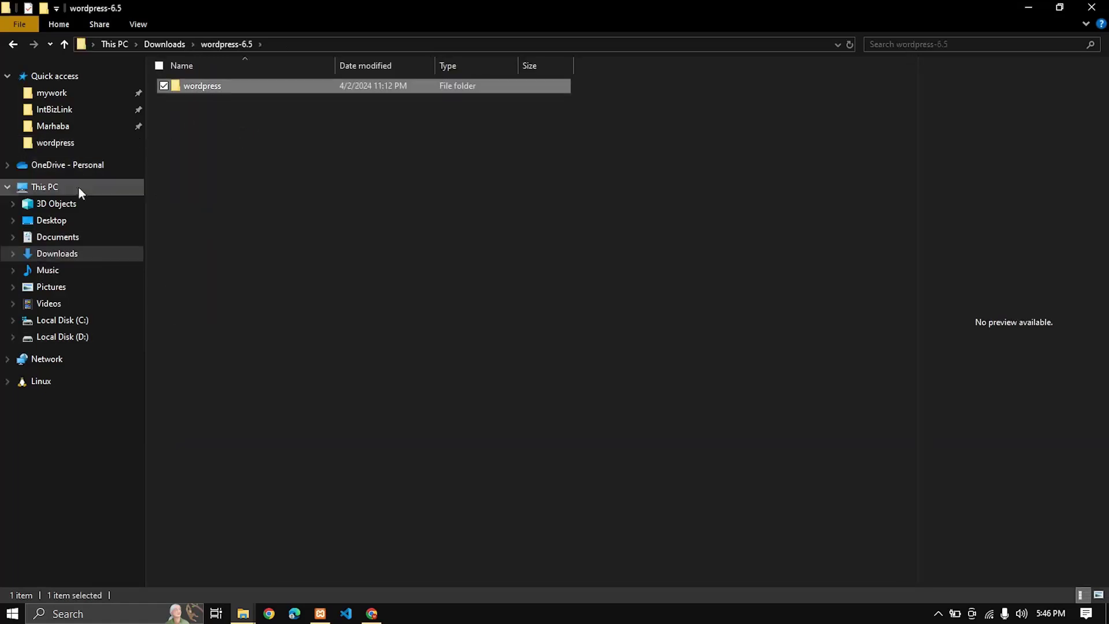
pyautogui.click(8, 76)
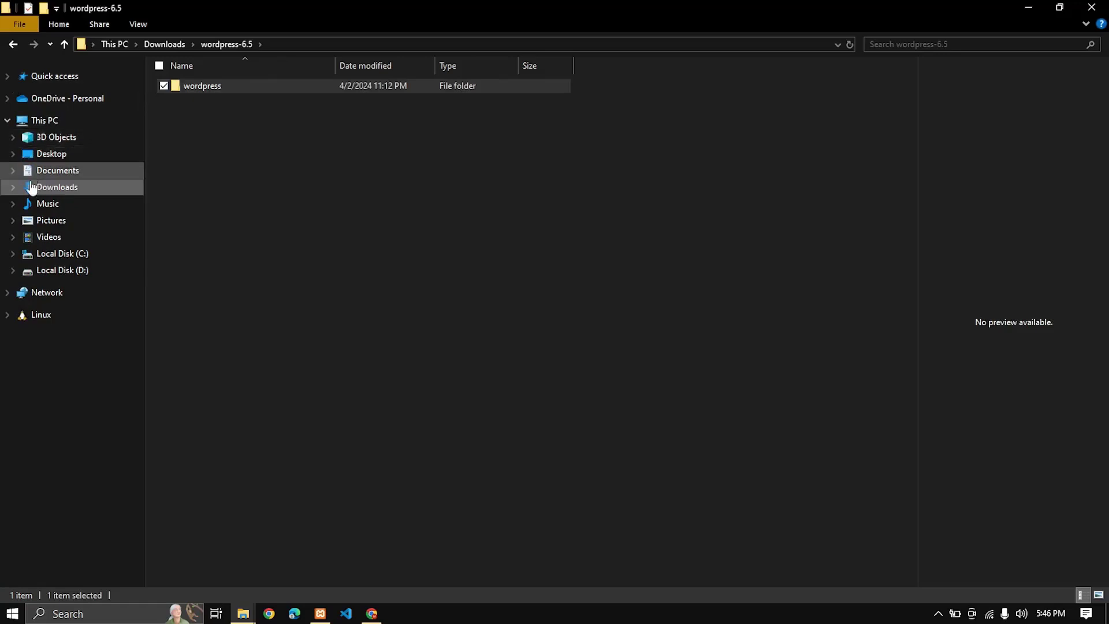
pyautogui.click(12, 46)
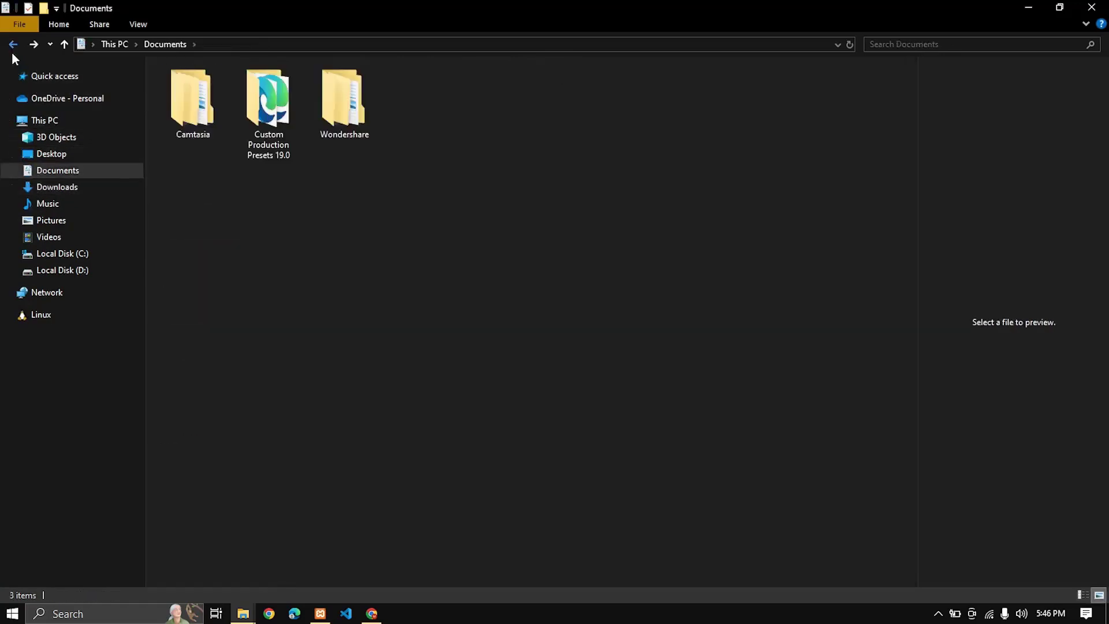
pyautogui.click(33, 44)
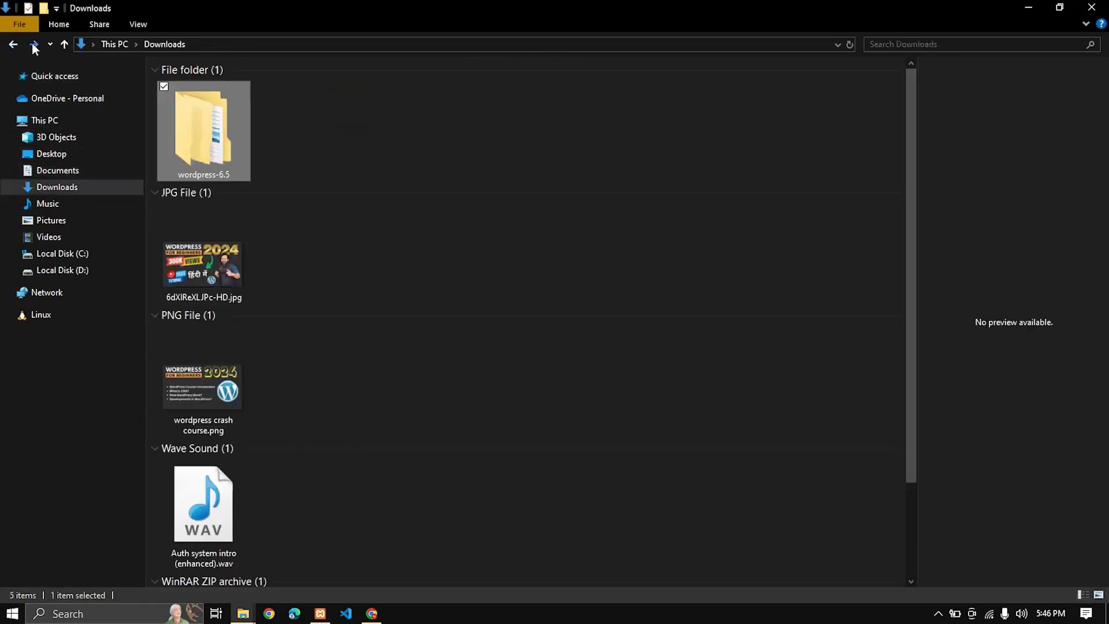
pyautogui.click(33, 44)
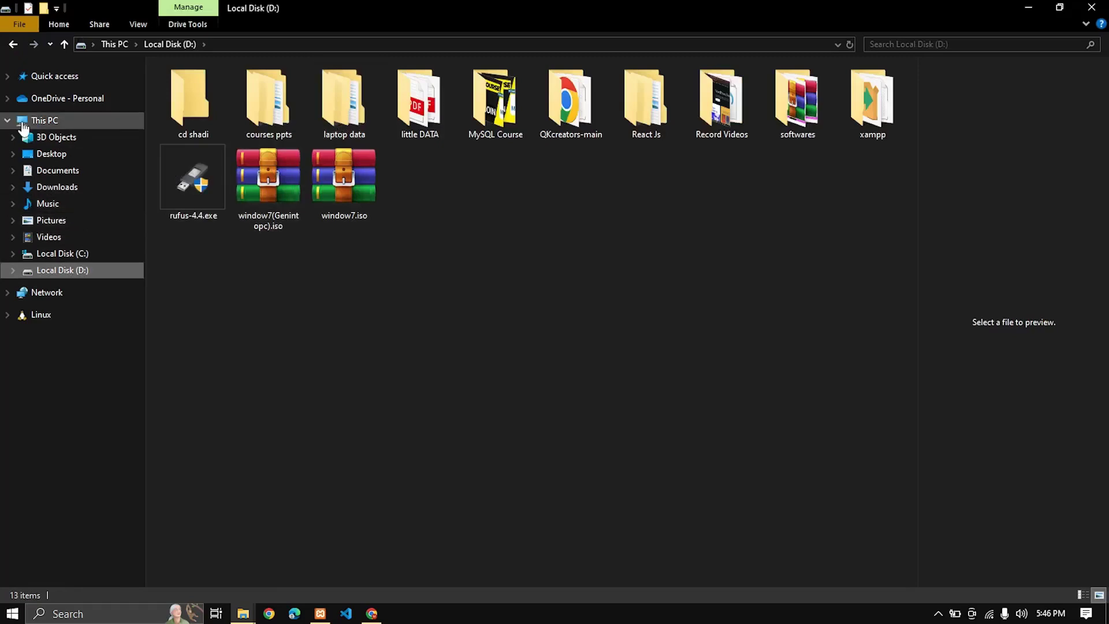
# Step: Open XAMPP's installation directory from its control panel, go into htdocs and paste the copied wordpress folder there
pyautogui.click(323, 615)
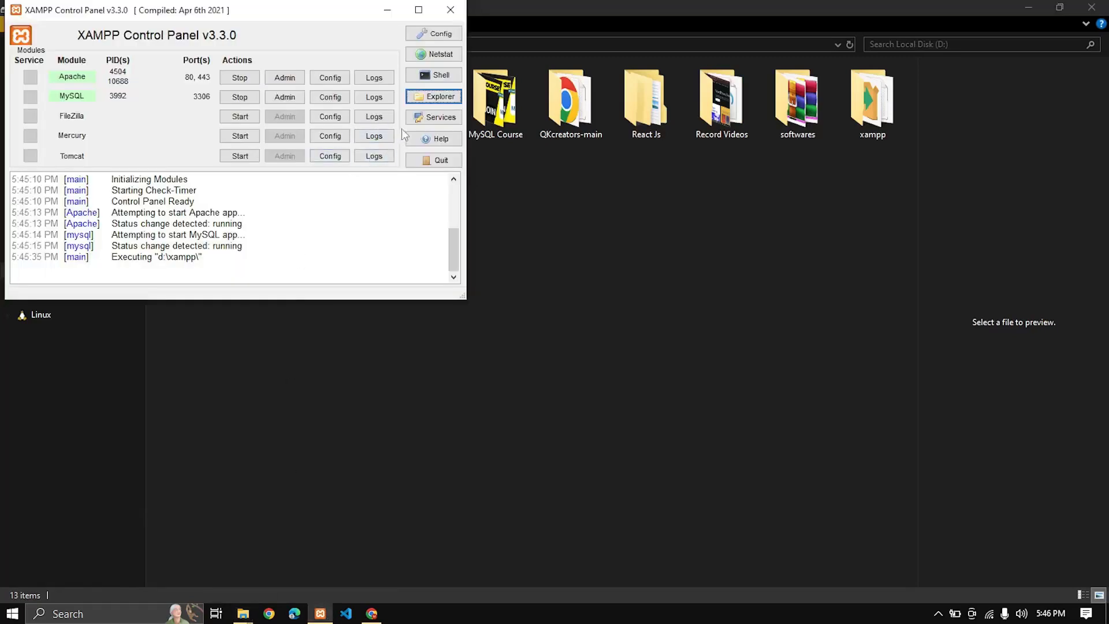
pyautogui.click(430, 96)
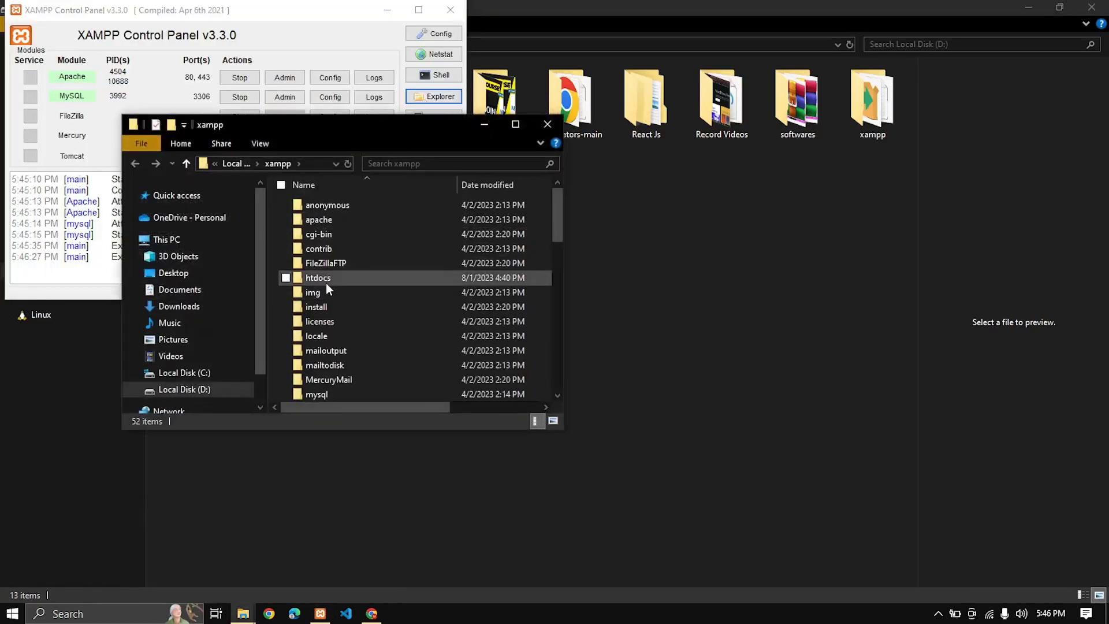
pyautogui.doubleClick(323, 277)
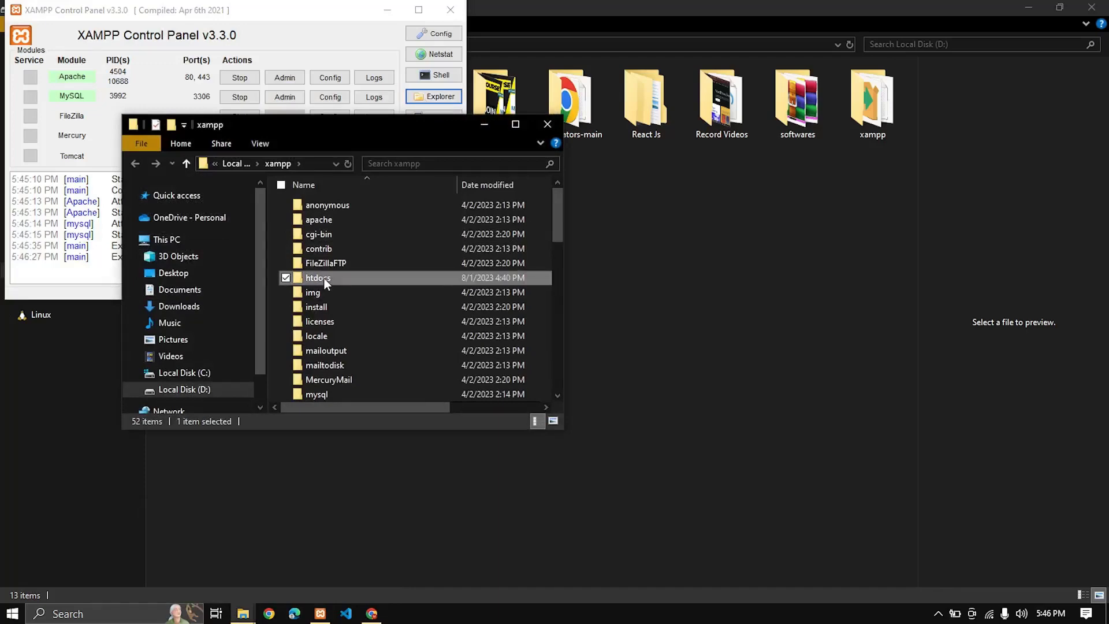
pyautogui.click(515, 124)
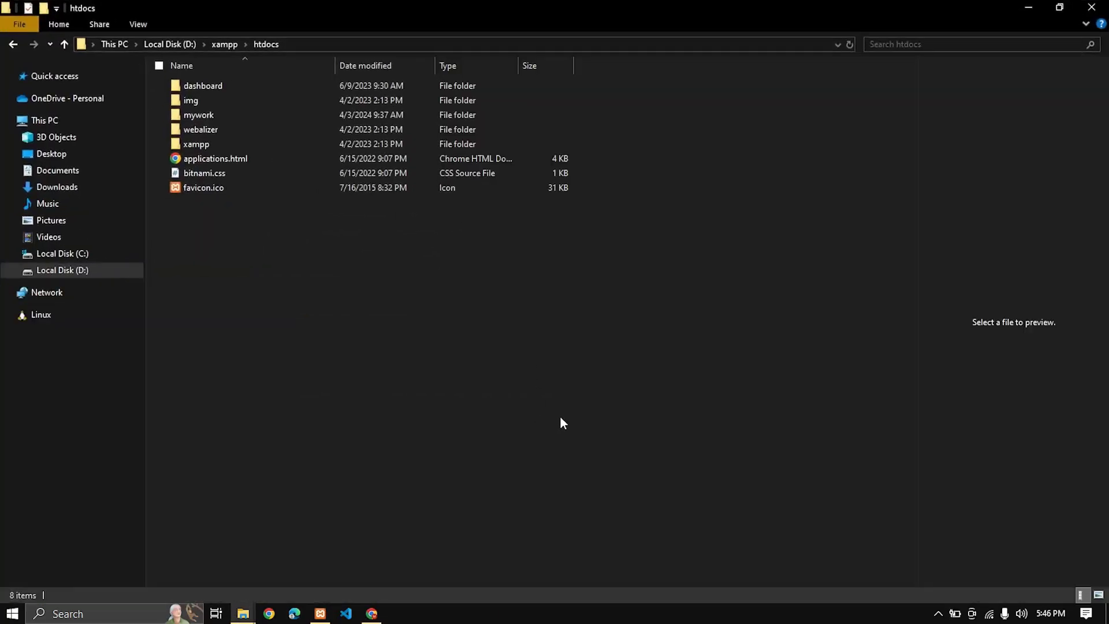
pyautogui.hotkey('ctrl', 'v')
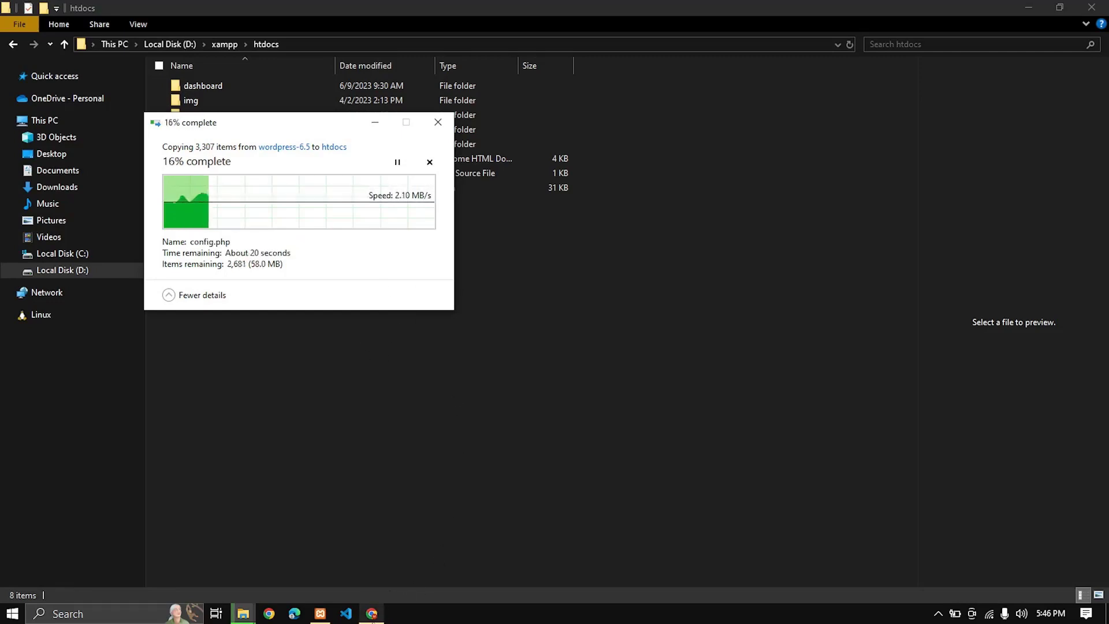
# Step: Switch to Chrome and open localhost in a new tab
pyautogui.click(372, 613)
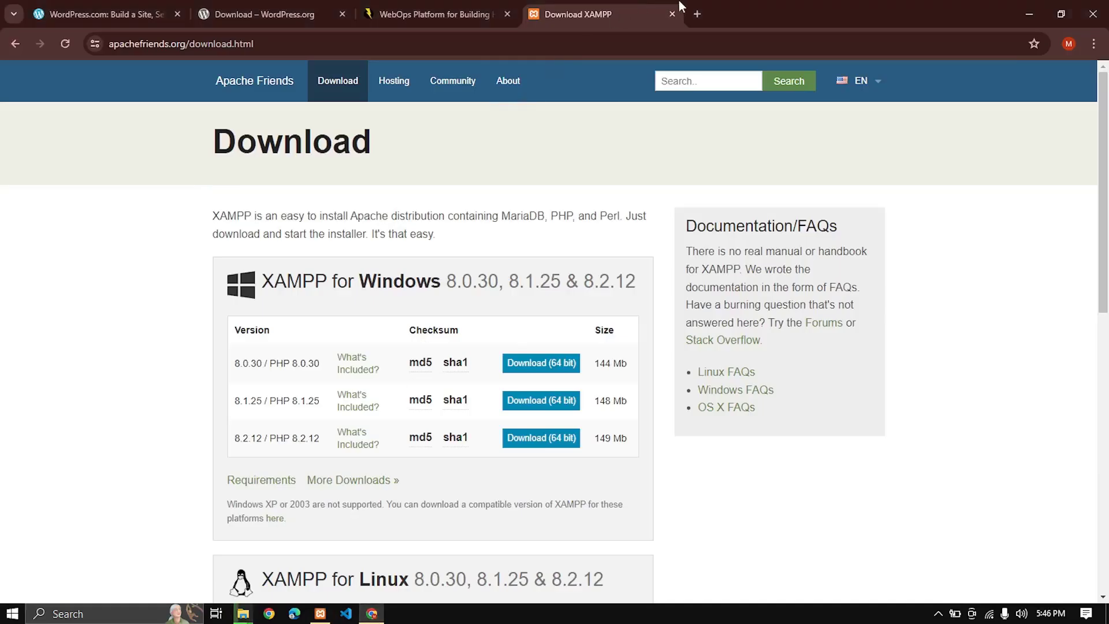
pyautogui.click(696, 13)
pyautogui.write('lo')
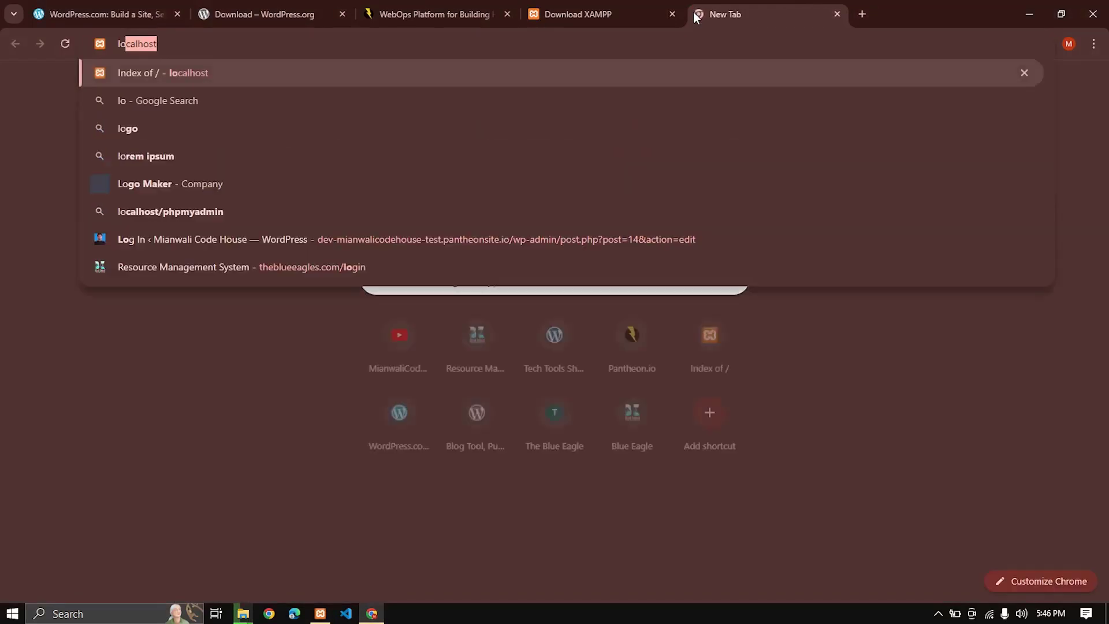
pyautogui.press('Return')
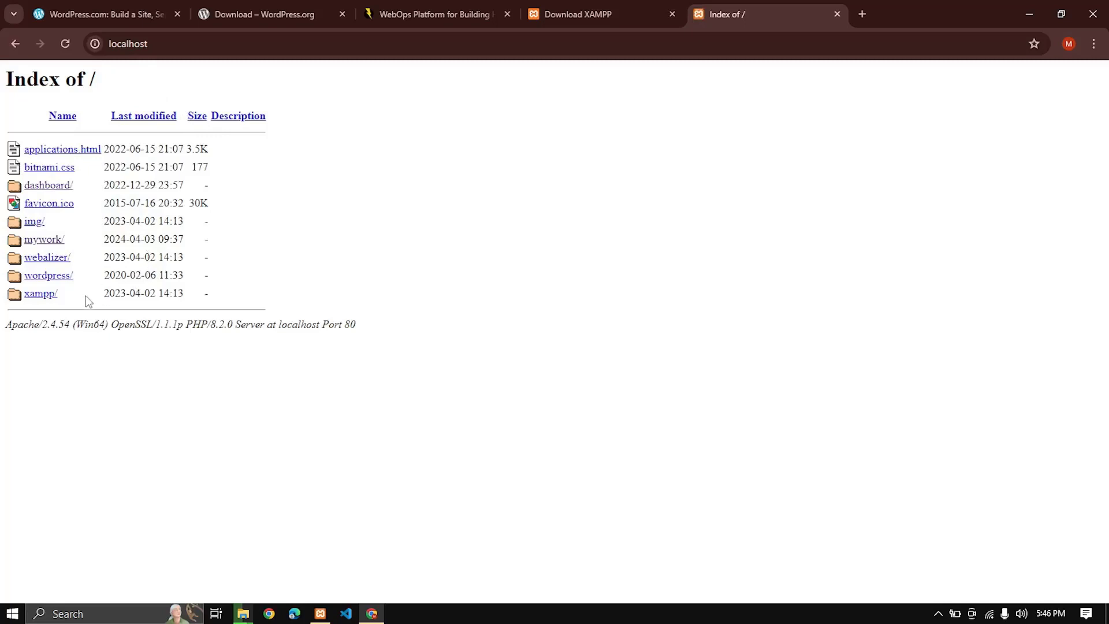
# Step: Compare the htdocs folder in File Explorer with the localhost listing, view the XAMPP dashboard page and return to the listing
pyautogui.click(254, 615)
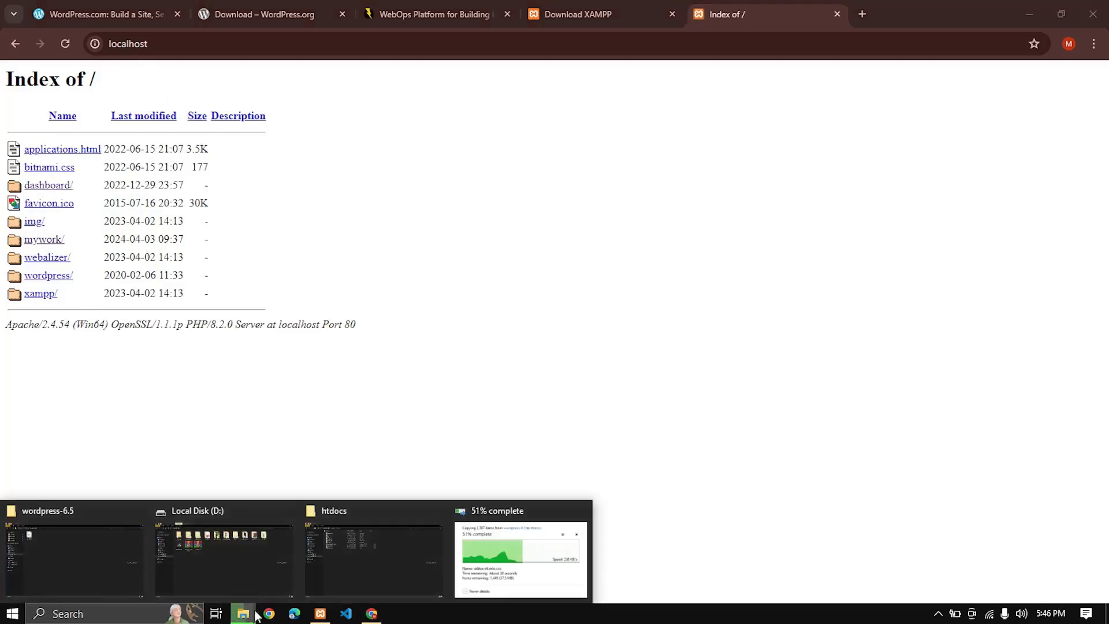
pyautogui.click(358, 549)
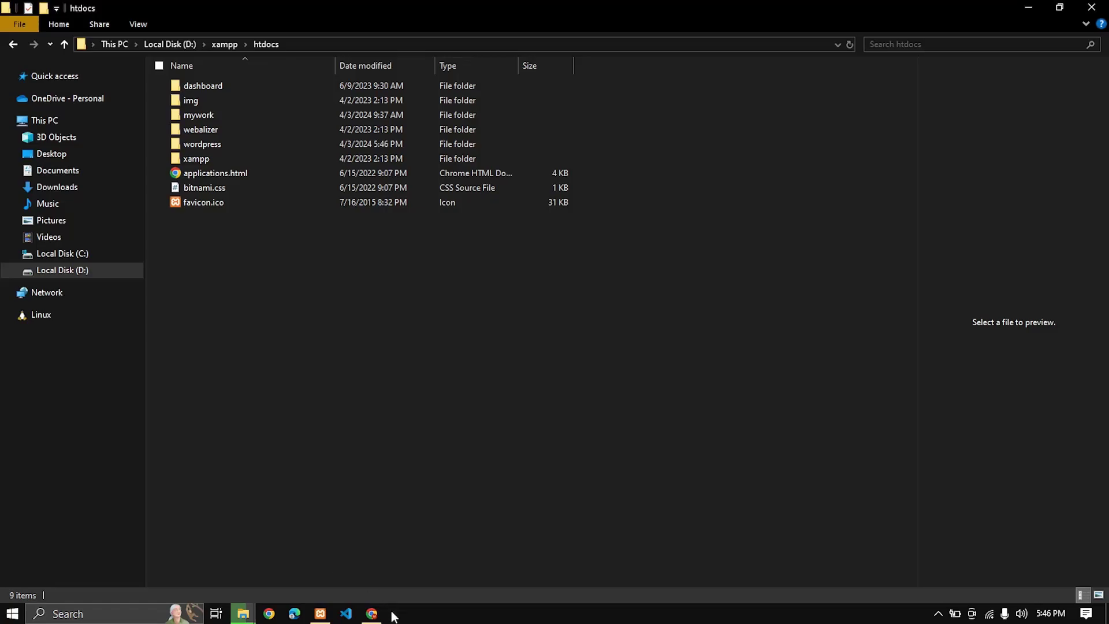
pyautogui.click(371, 613)
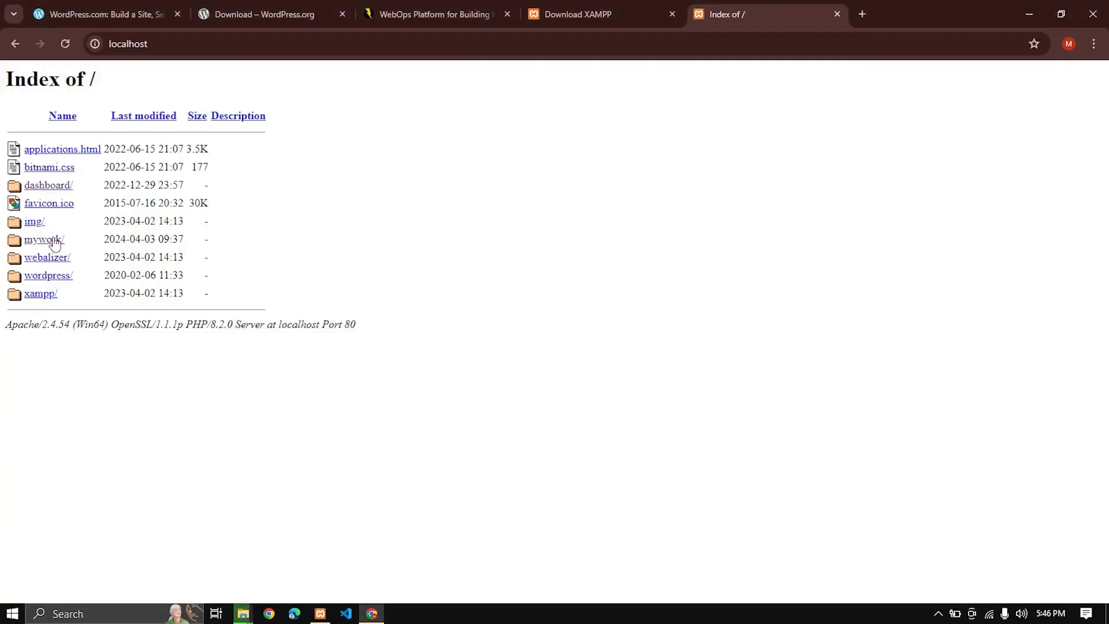
pyautogui.click(48, 185)
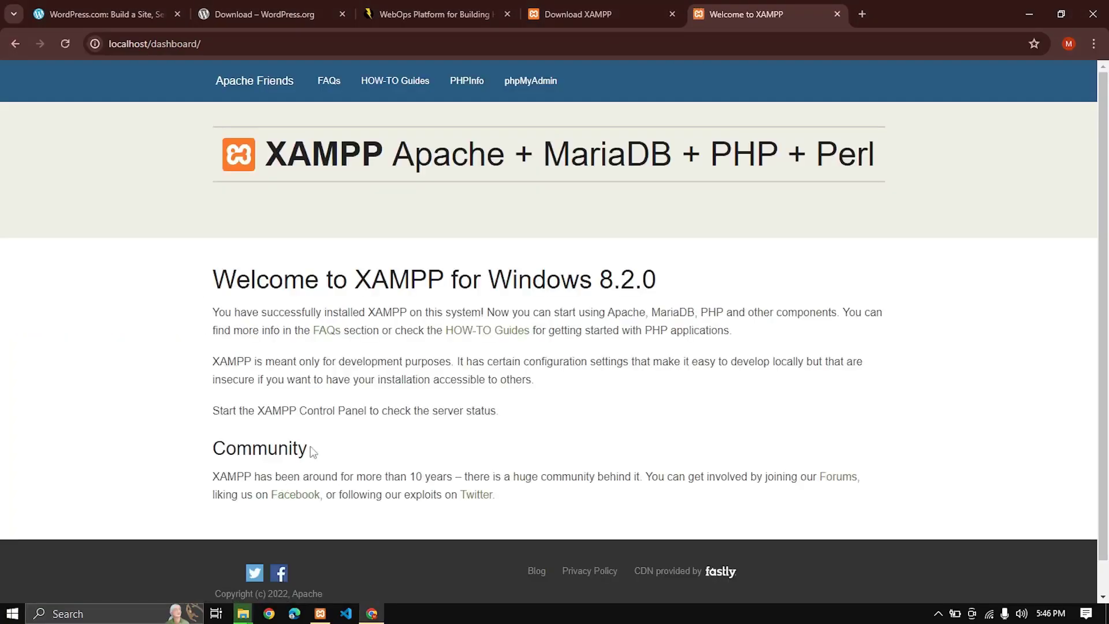
pyautogui.click(242, 613)
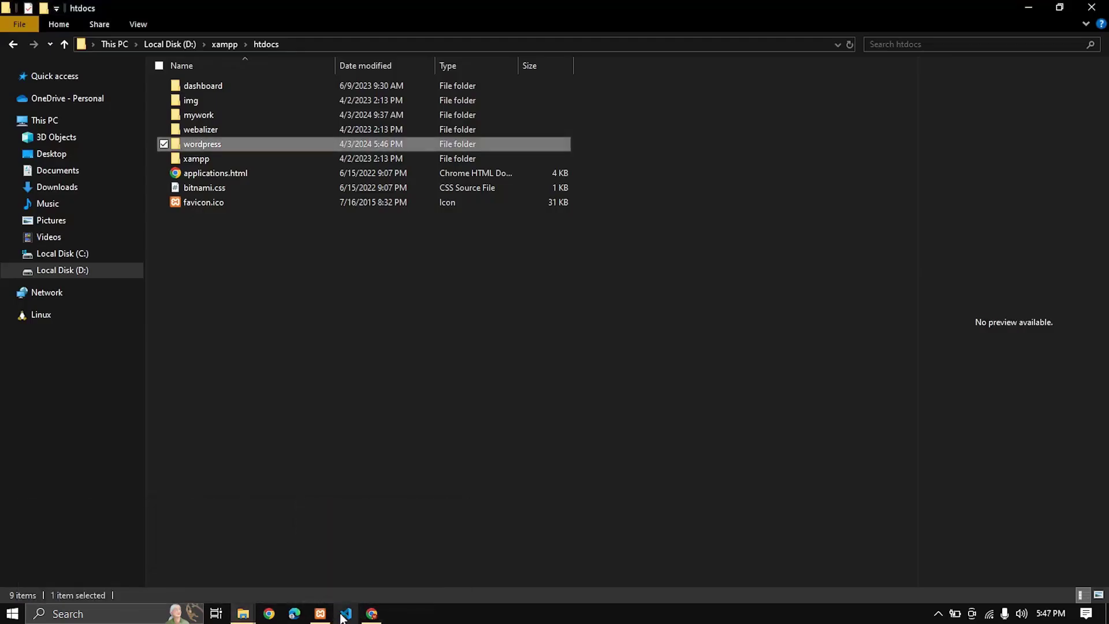
pyautogui.click(371, 613)
pyautogui.click(16, 44)
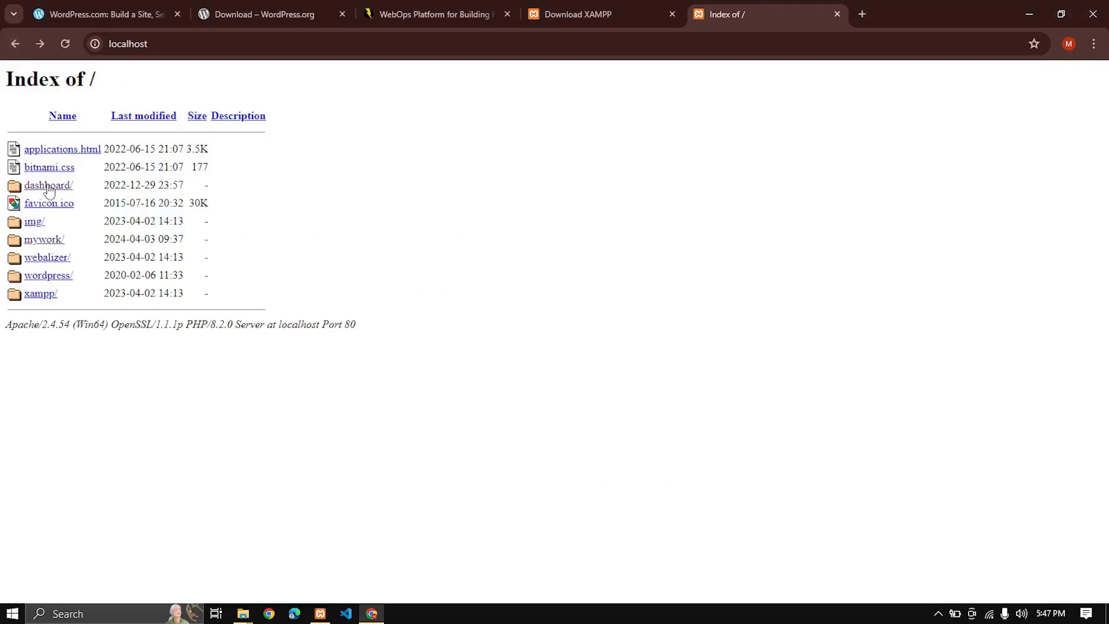
# Step: Open the wordpress site from the localhost listing and continue its setup in English (United States) to the database connection form
pyautogui.click(49, 277)
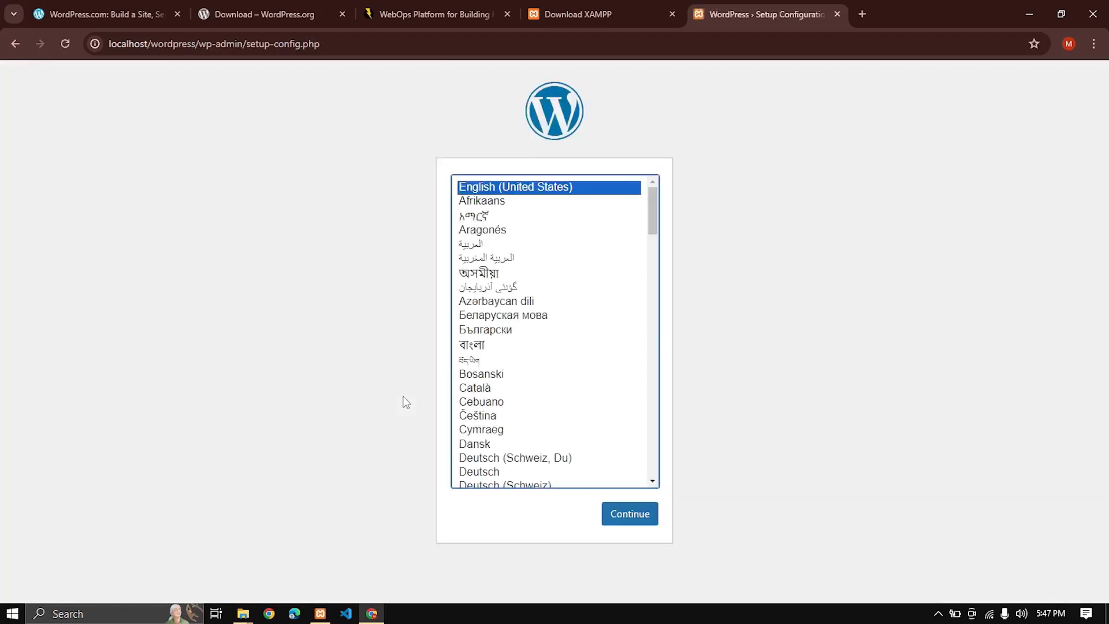
pyautogui.click(639, 526)
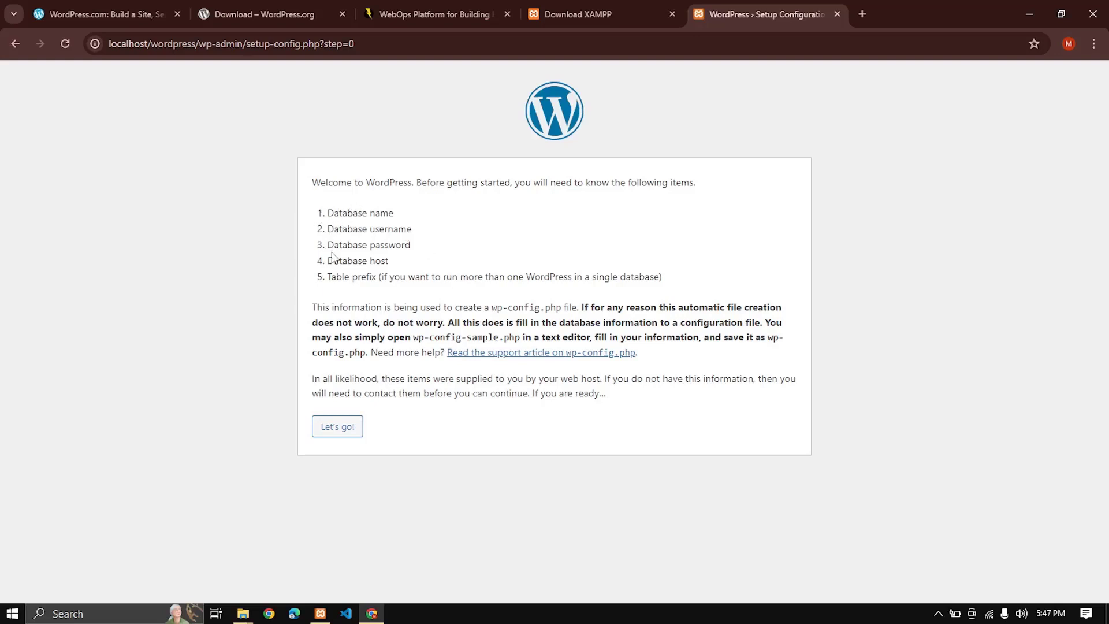
pyautogui.click(340, 432)
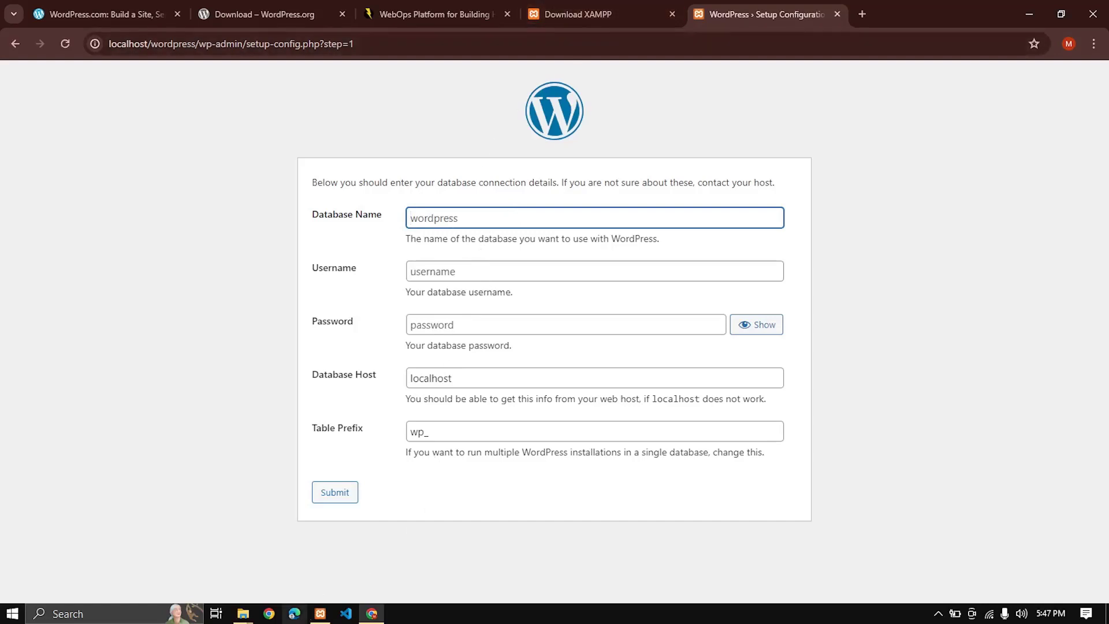
# Step: Open phpMyAdmin for MySQL from the XAMPP Control Panel and enter root as the database username in the WordPress setup form
pyautogui.click(321, 613)
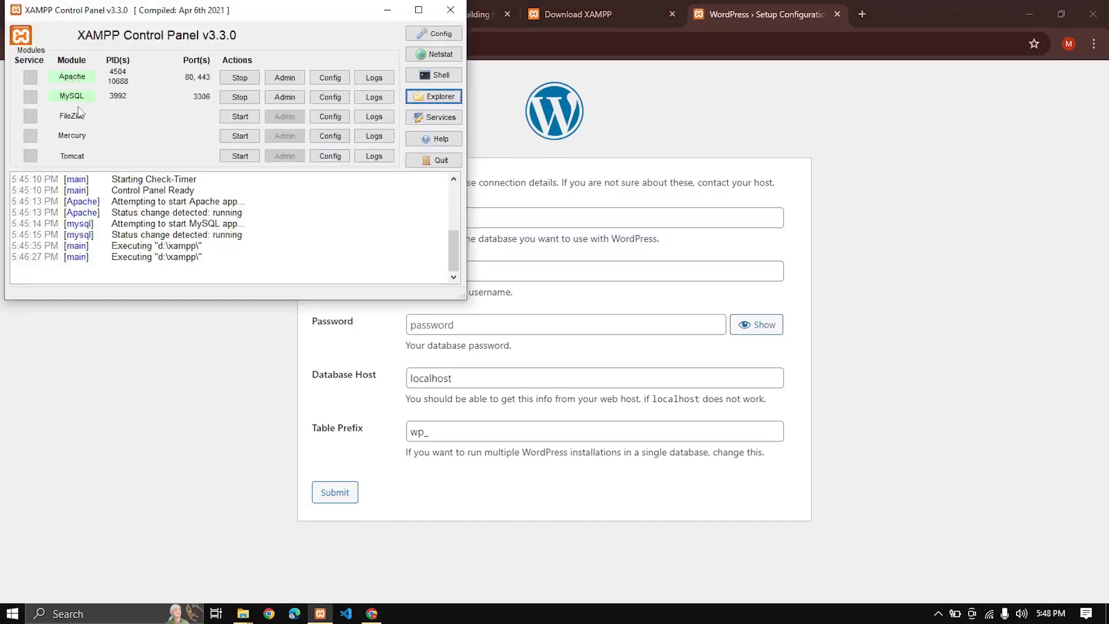
pyautogui.click(284, 98)
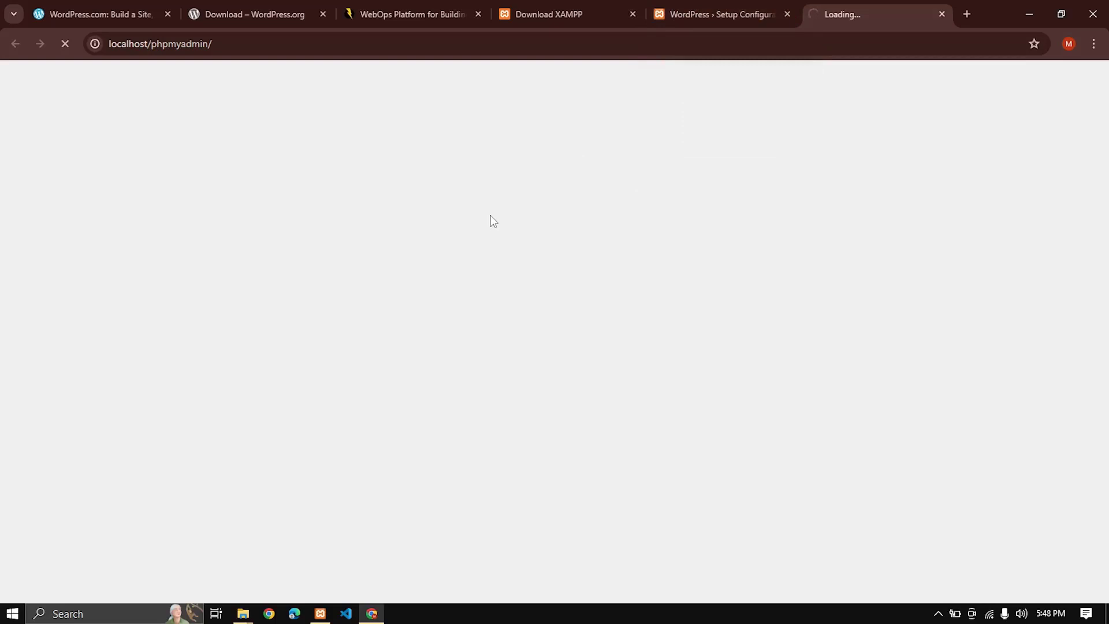
pyautogui.click(738, 12)
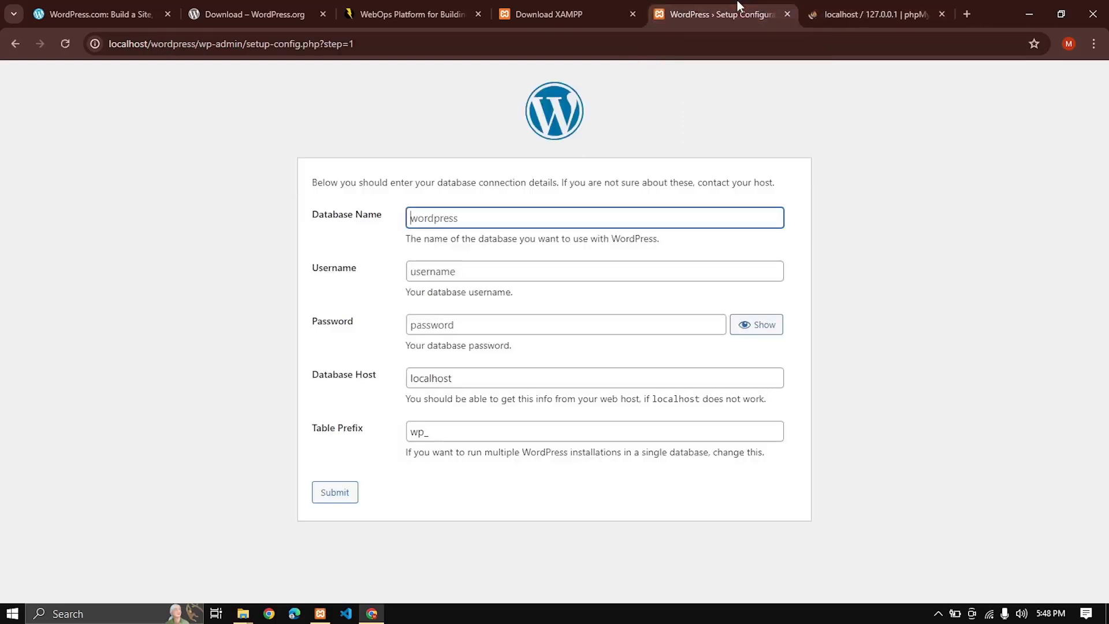
pyautogui.click(528, 269)
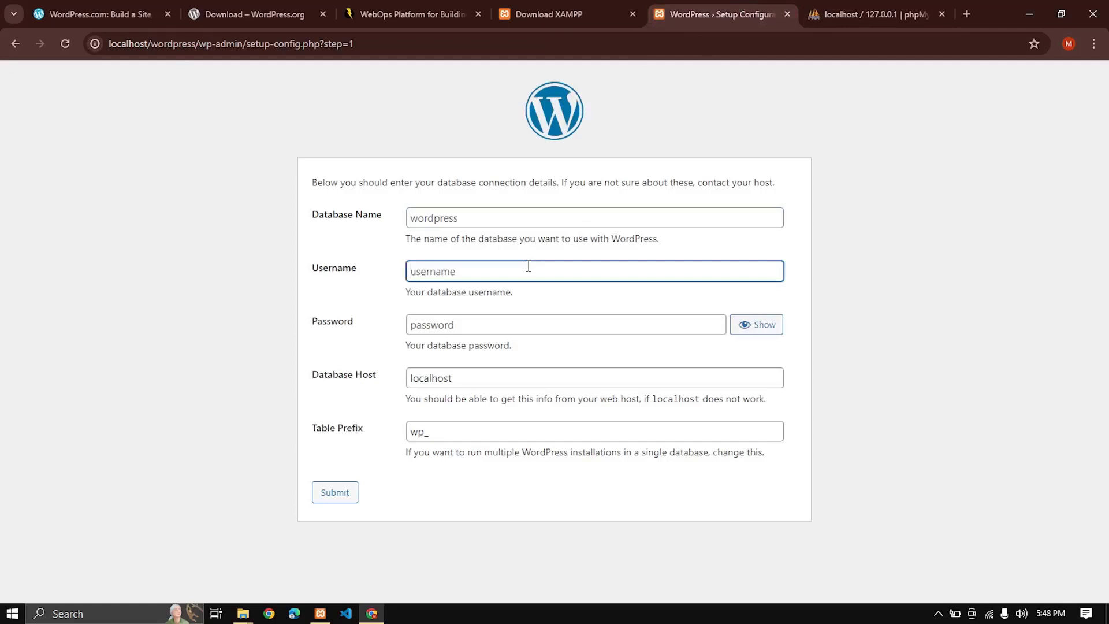
pyautogui.write('root')
# Step: Create a new database named wordpressDb in phpMyAdmin with the utf8mb4_general_ci collation
pyautogui.click(832, 13)
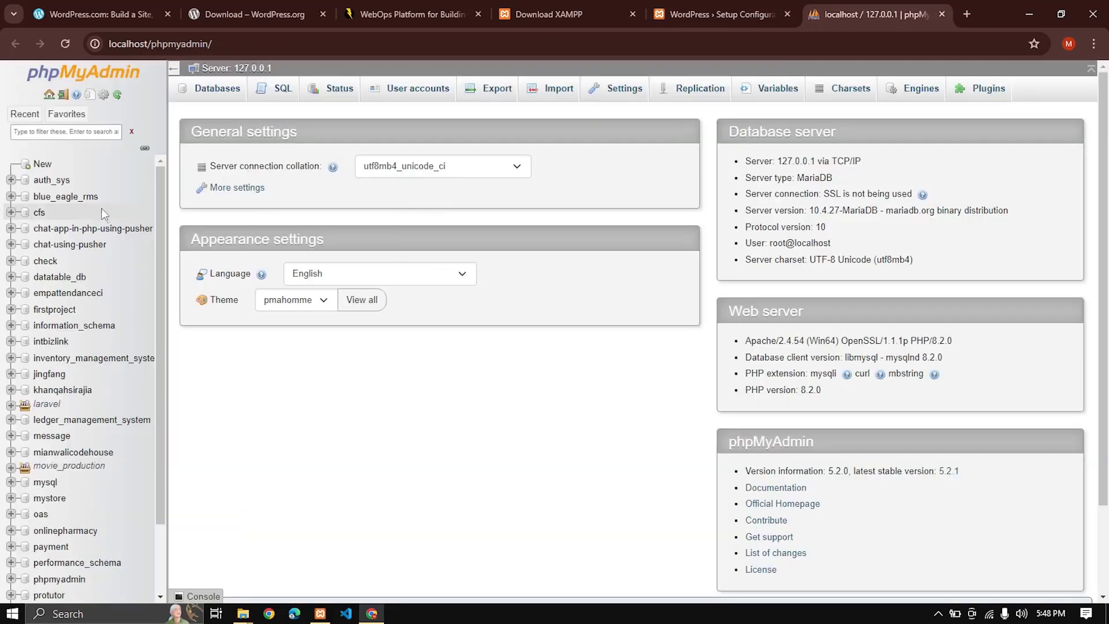
pyautogui.click(40, 164)
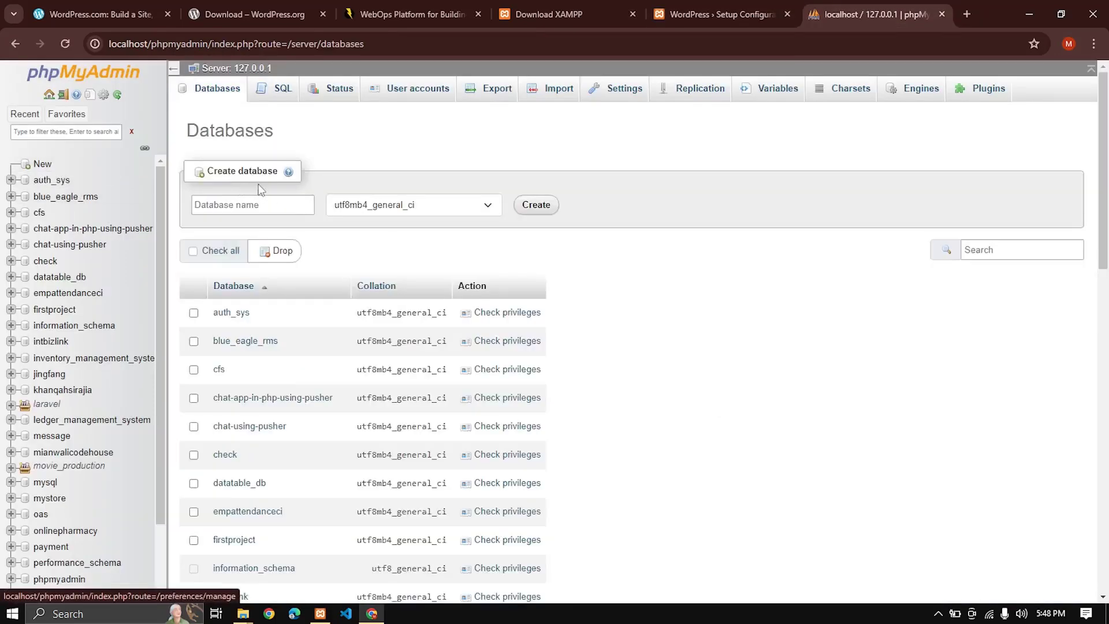
pyautogui.click(271, 200)
pyautogui.write('wo')
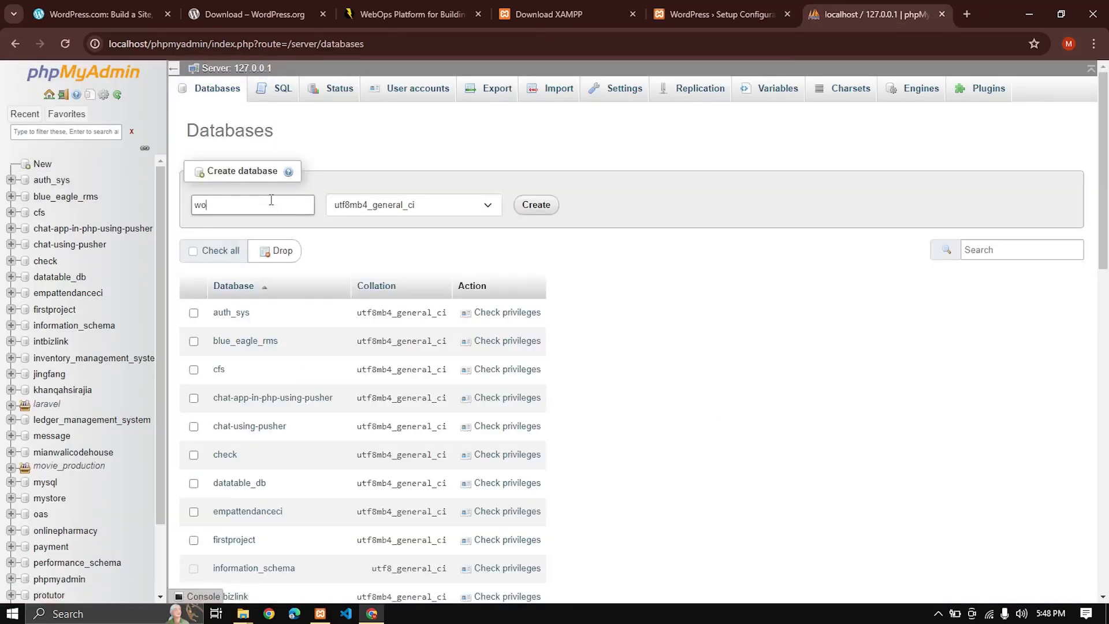
pyautogui.write('rdpressDb')
pyautogui.click(536, 203)
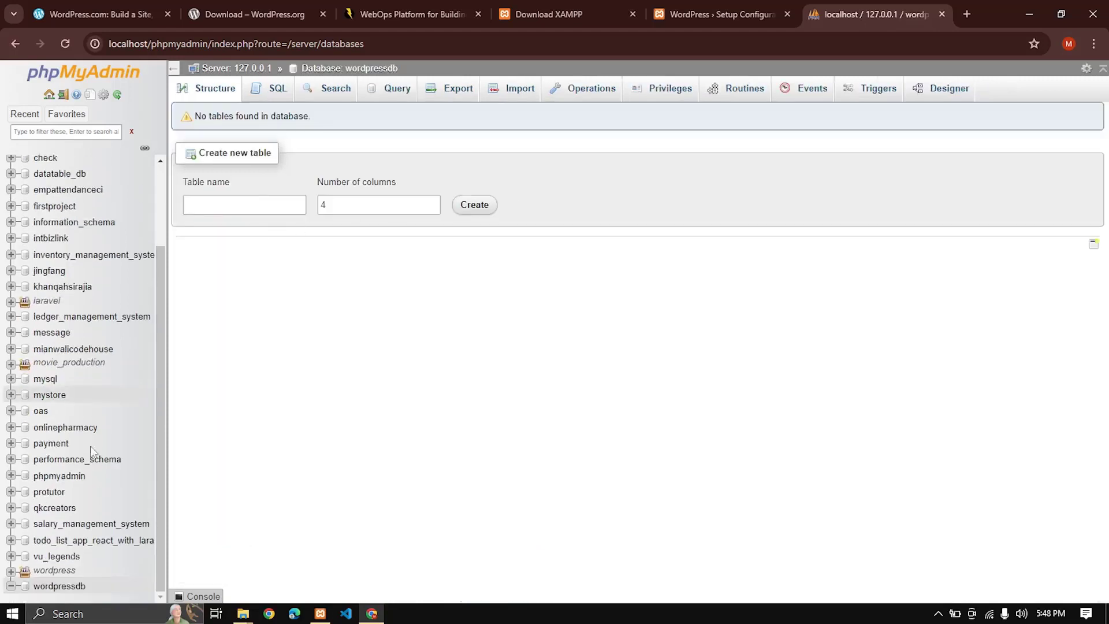
# Step: Enter wordpressdb as the database name in the WordPress setup form and check it against the phpMyAdmin database list
pyautogui.click(719, 14)
pyautogui.click(462, 222)
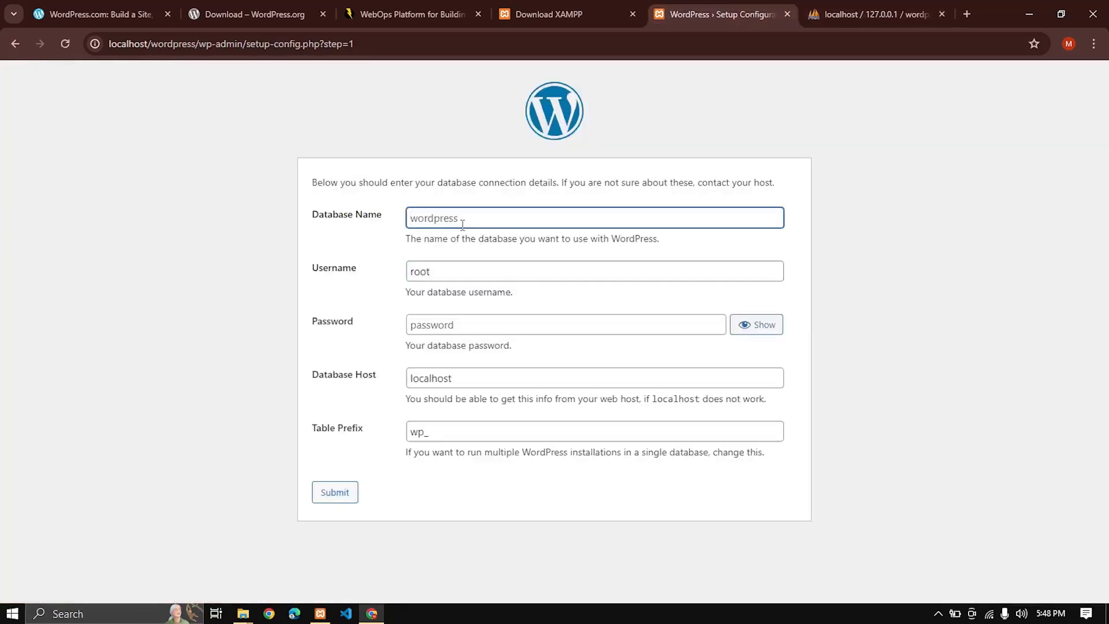
pyautogui.write('wordpressdb')
pyautogui.click(875, 13)
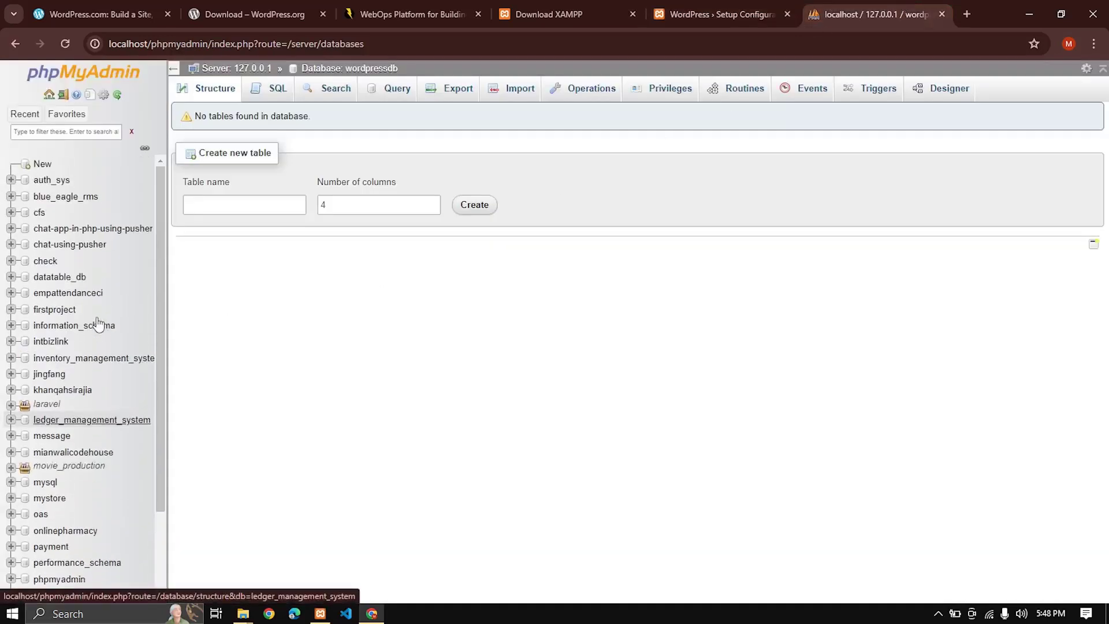
pyautogui.click(720, 11)
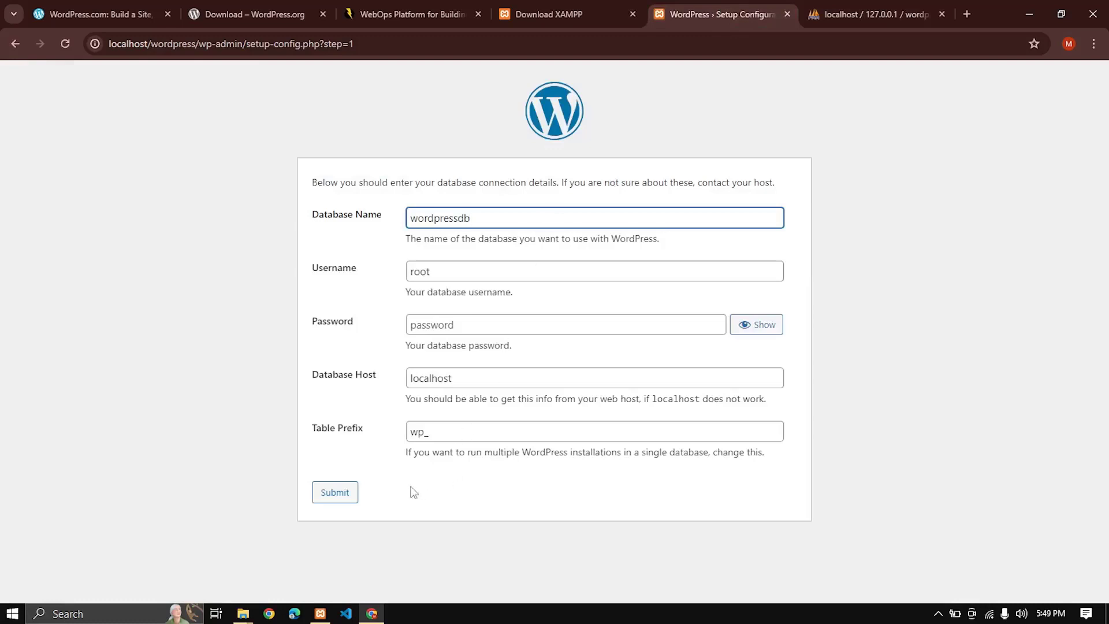
# Step: Submit the database details, run the installation, and enter Mianwali Code House as the site title and test-user as the username
pyautogui.click(335, 491)
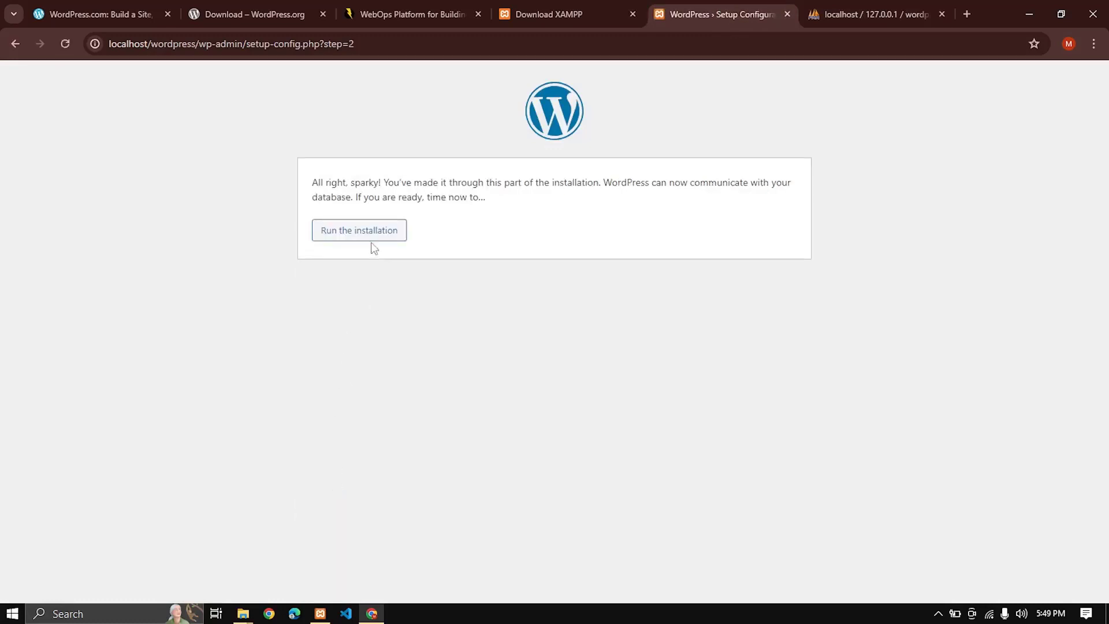
pyautogui.click(372, 243)
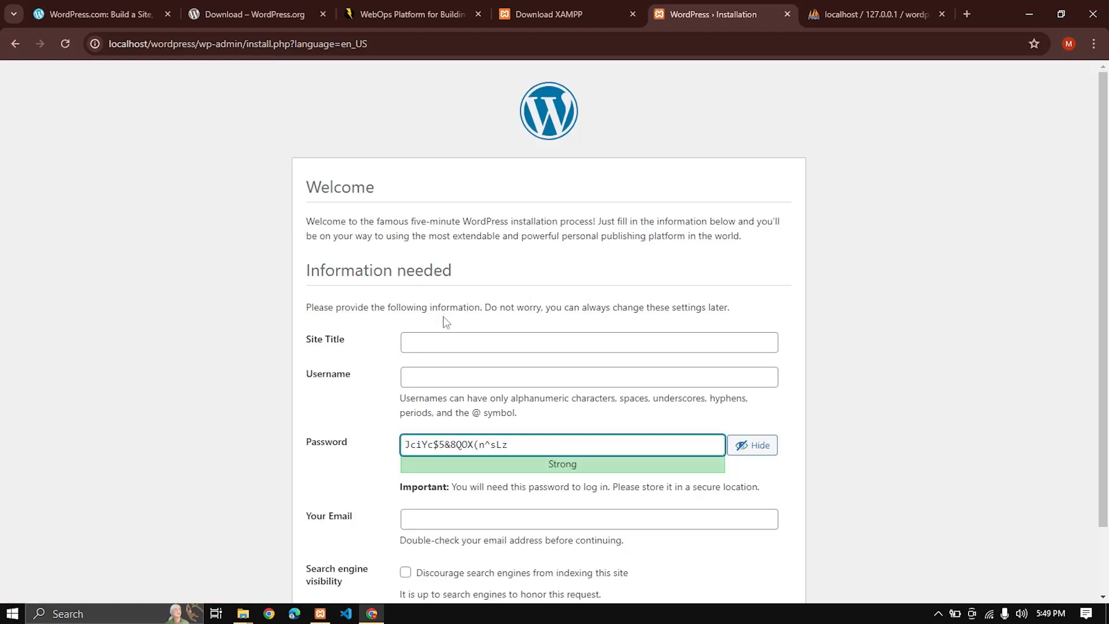
pyautogui.click(441, 339)
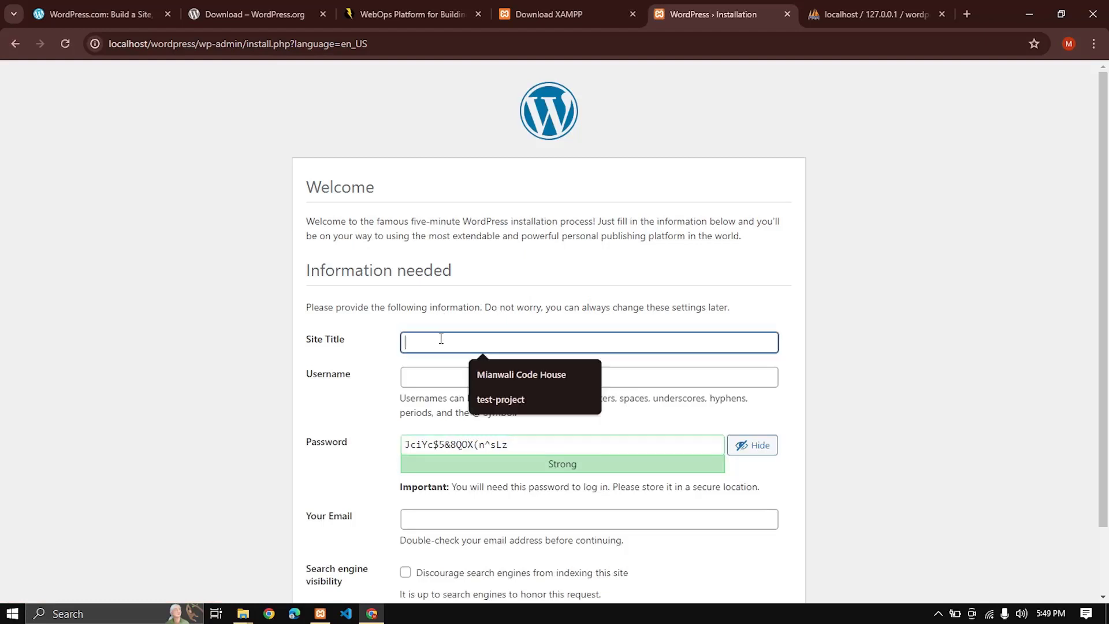
pyautogui.click(501, 371)
pyautogui.click(445, 380)
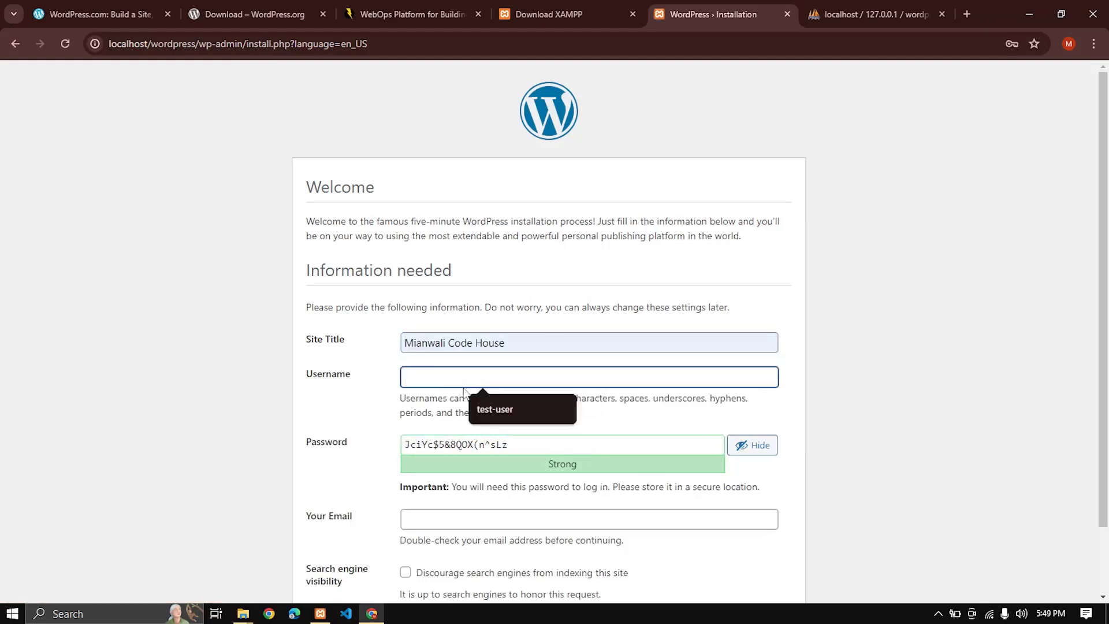
pyautogui.click(477, 407)
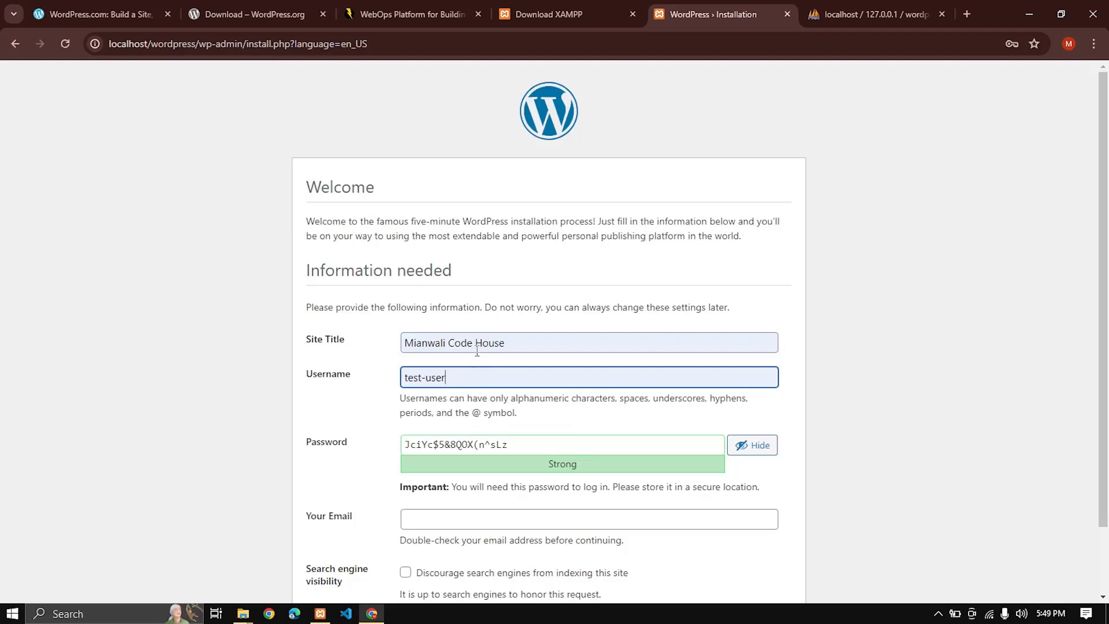
# Step: Replace the generated password with the chosen account password and confirm the use of a weak password
pyautogui.hotkey('ctrl', 'a')
pyautogui.hotkey('ctrl', 'c')
pyautogui.click(458, 443)
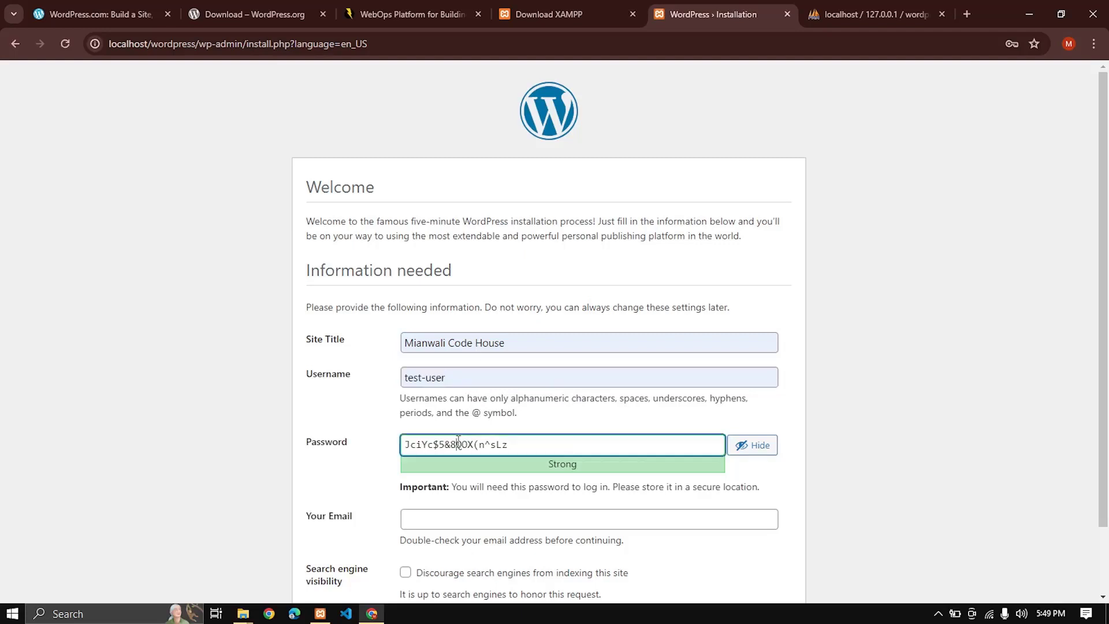
pyautogui.hotkey('ctrl', 'a')
pyautogui.hotkey('ctrl', 'v')
pyautogui.scroll(-2, 616, 421)
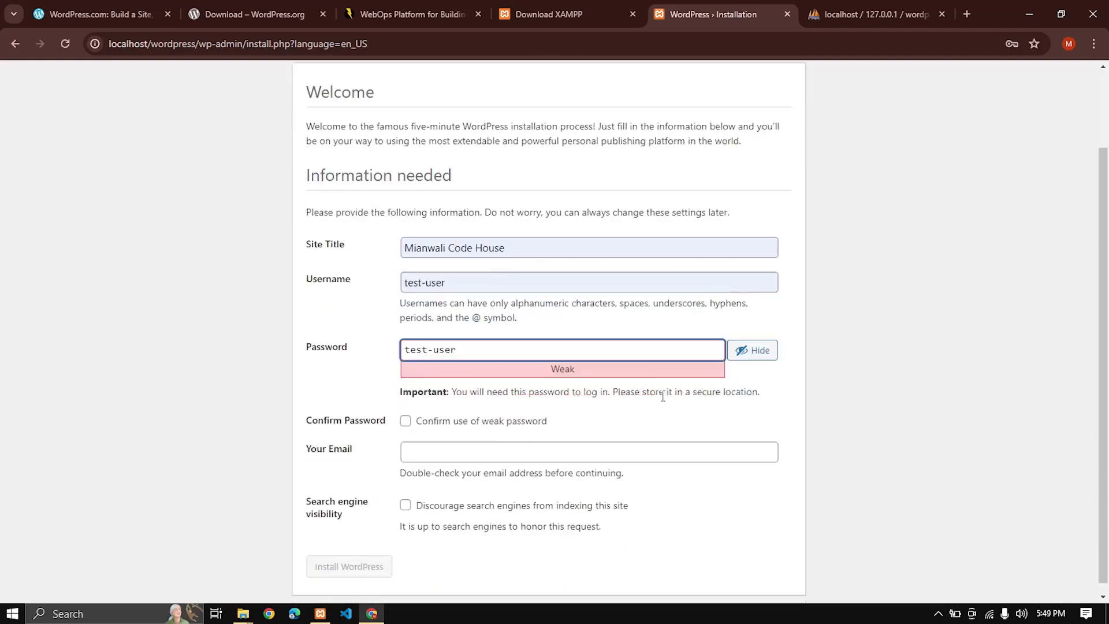
pyautogui.click(405, 412)
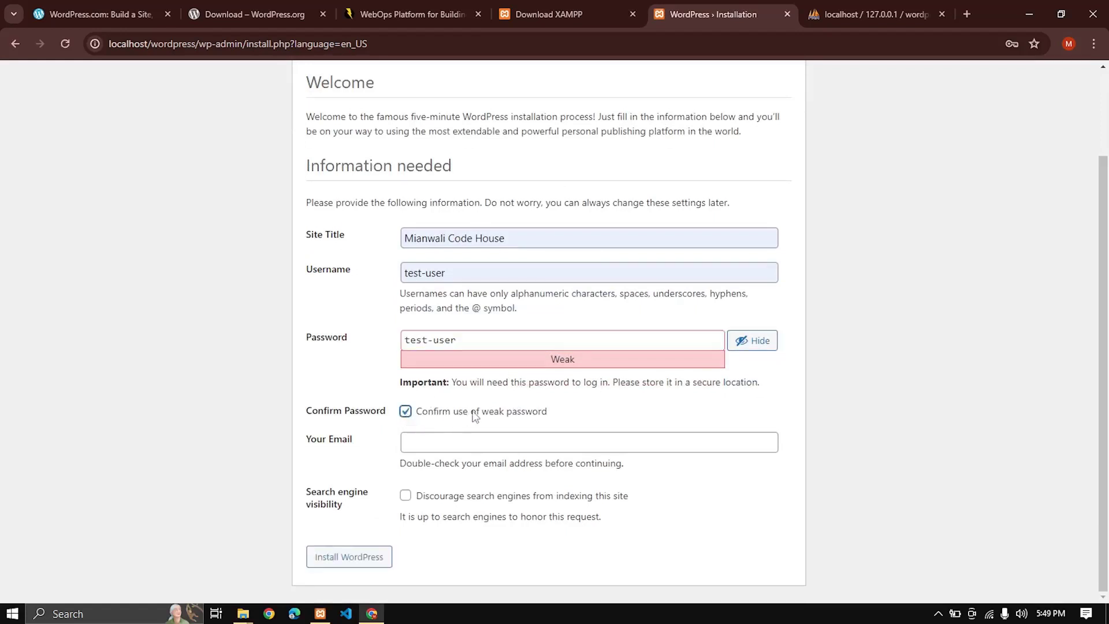
# Step: Enter the administrator's e-mail address and install WordPress, dismissing the browser's breach warning and declining to save the password
pyautogui.click(428, 447)
pyautogui.click(492, 473)
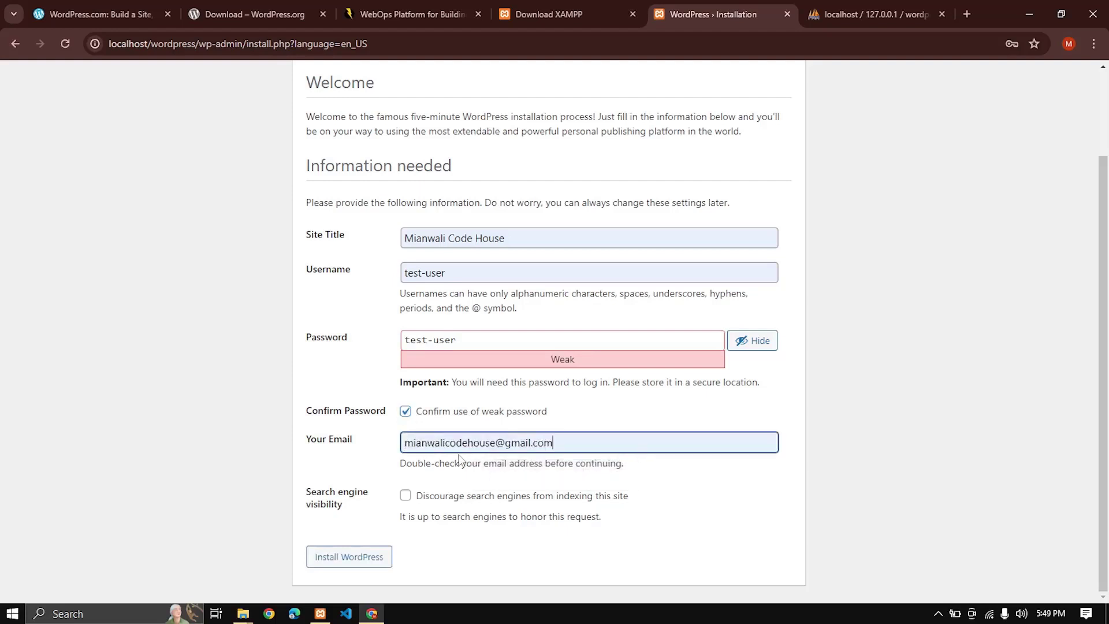
pyautogui.click(345, 568)
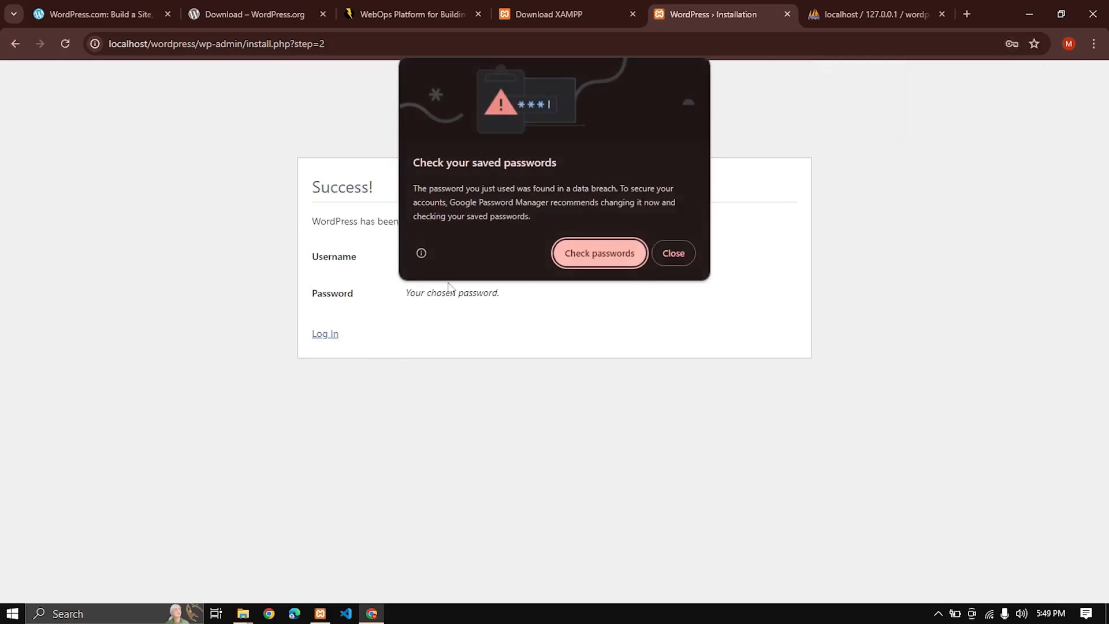
pyautogui.click(681, 250)
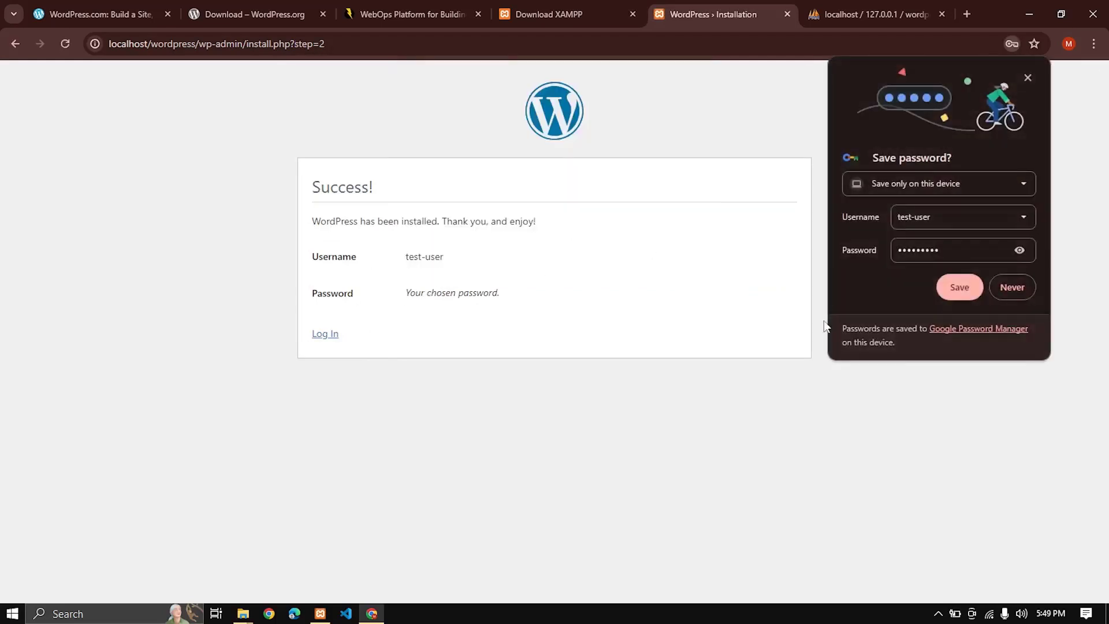
pyautogui.click(1007, 287)
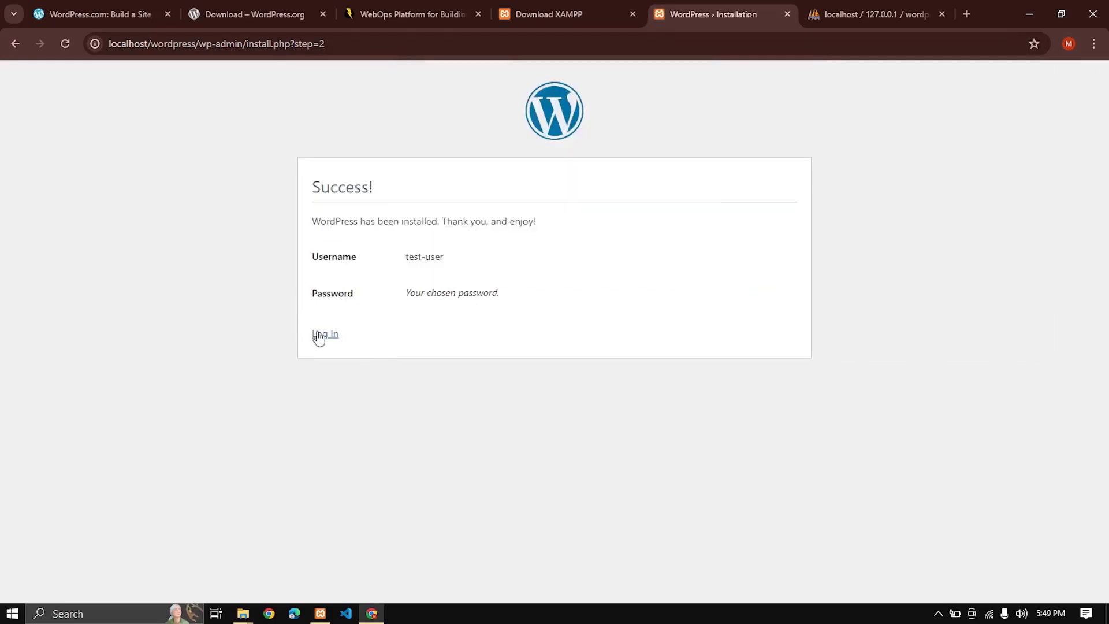
# Step: Log in to the new WordPress site as test-user with the account password and dismiss the saved-password warning
pyautogui.click(319, 334)
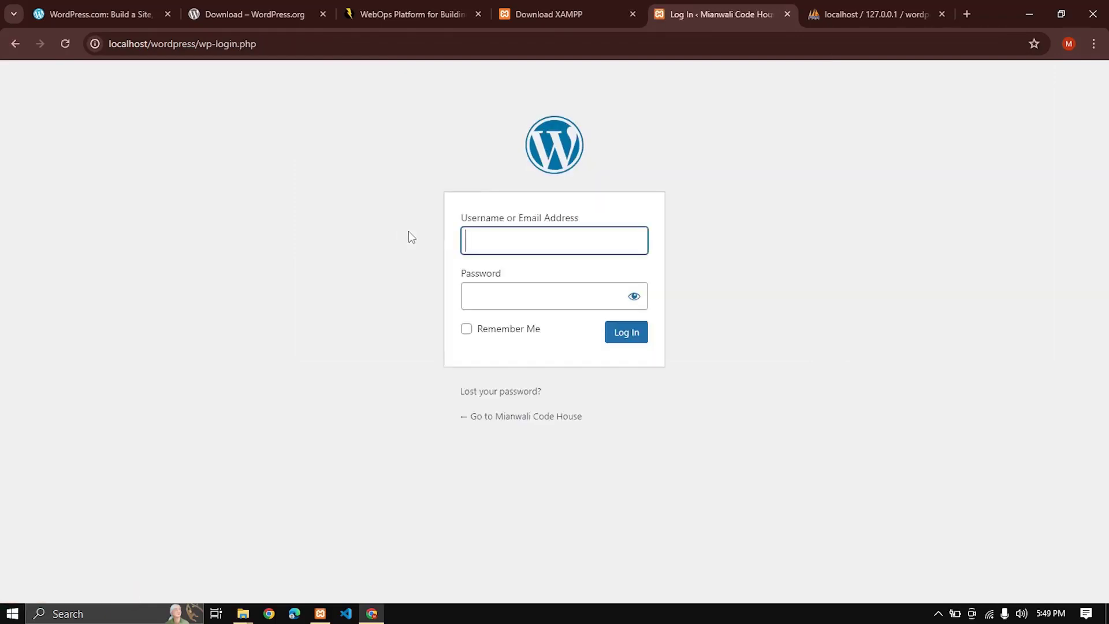
pyautogui.write('te')
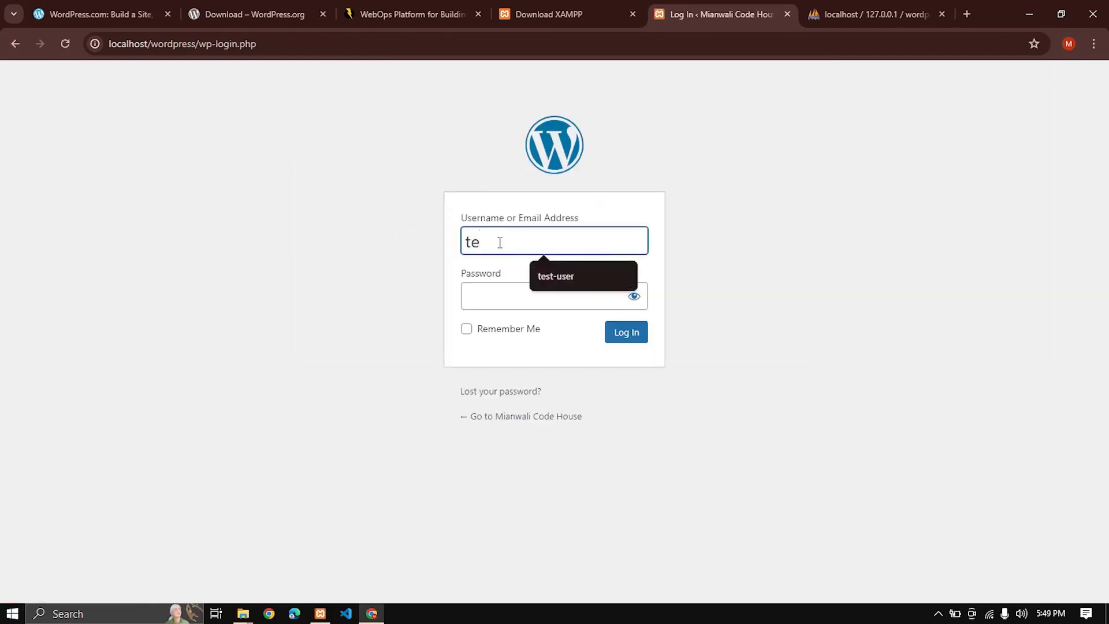
pyautogui.press('Down')
pyautogui.press('Return')
pyautogui.hotkey('ctrl', 'a')
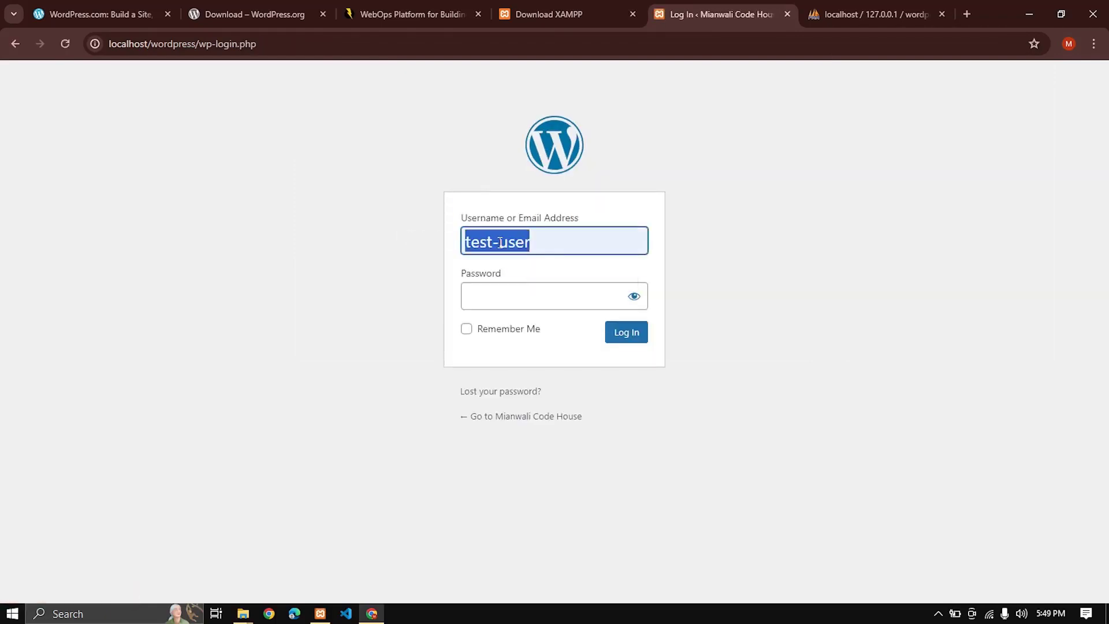
pyautogui.press('Tab')
pyautogui.hotkey('ctrl', 'v')
pyautogui.press('Return')
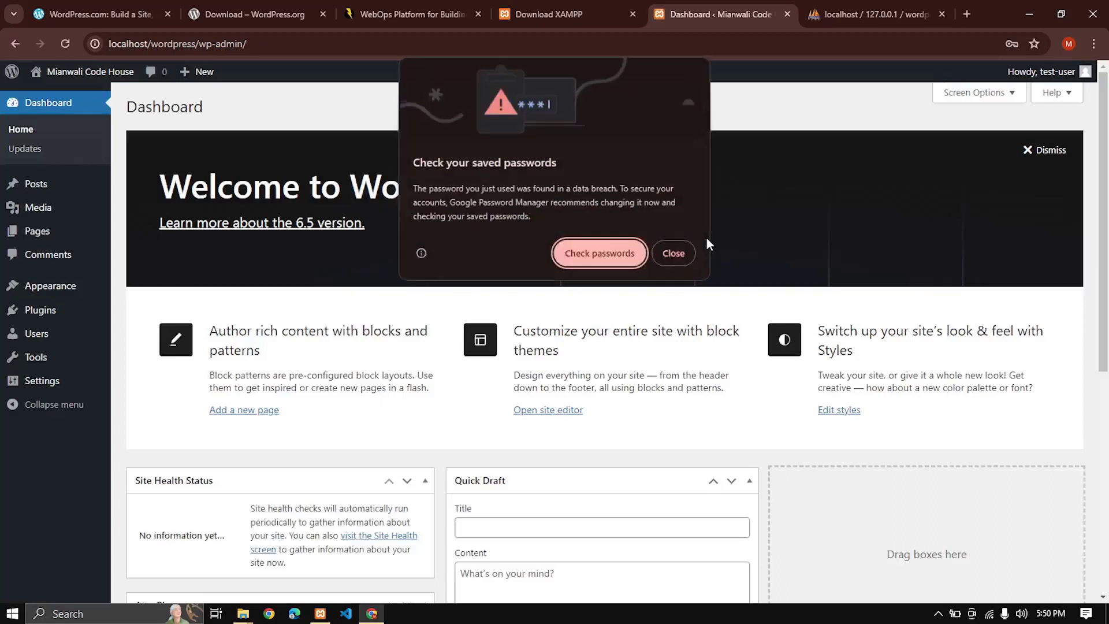
pyautogui.click(670, 253)
# Step: Open the Mianwali Code House site in a new browser tab and look through its home page
pyautogui.moveTo(99, 75)
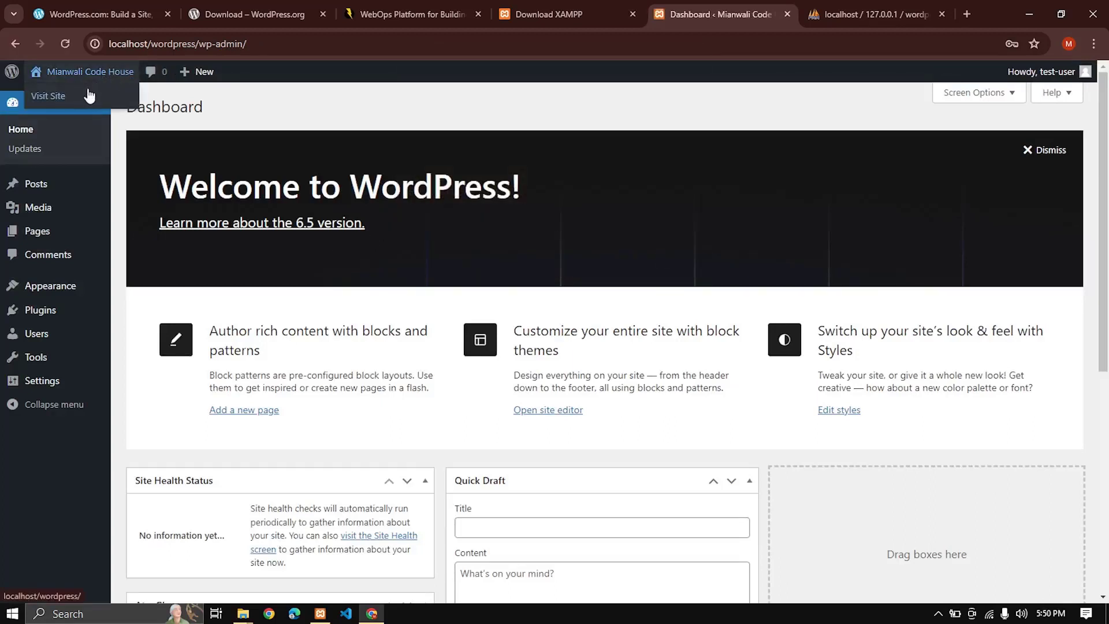
pyautogui.middleClick(90, 96)
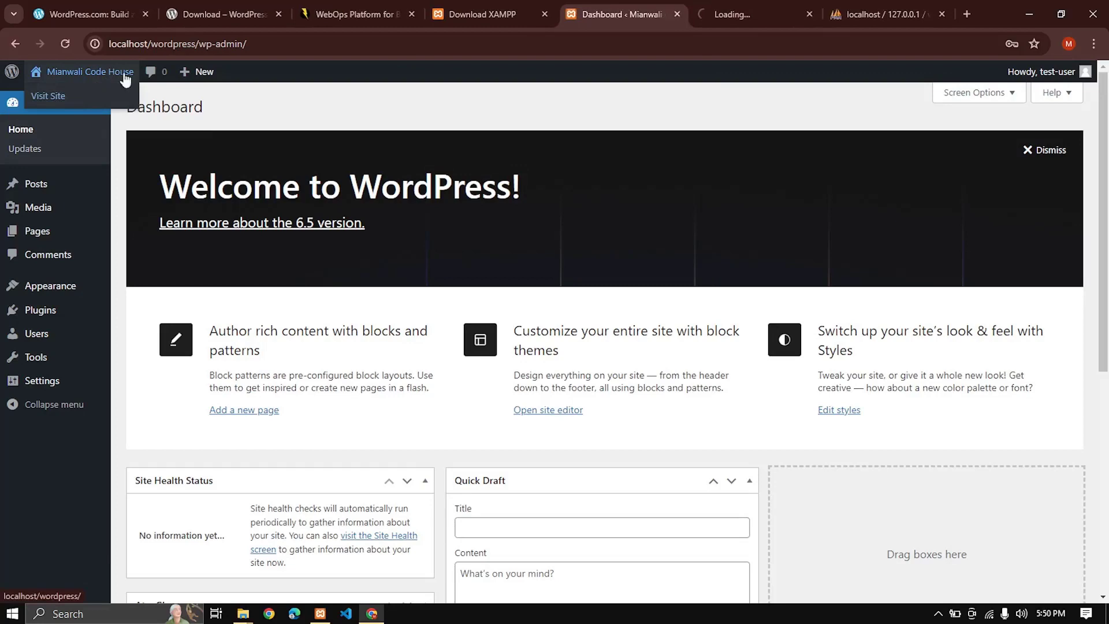
pyautogui.click(763, 1)
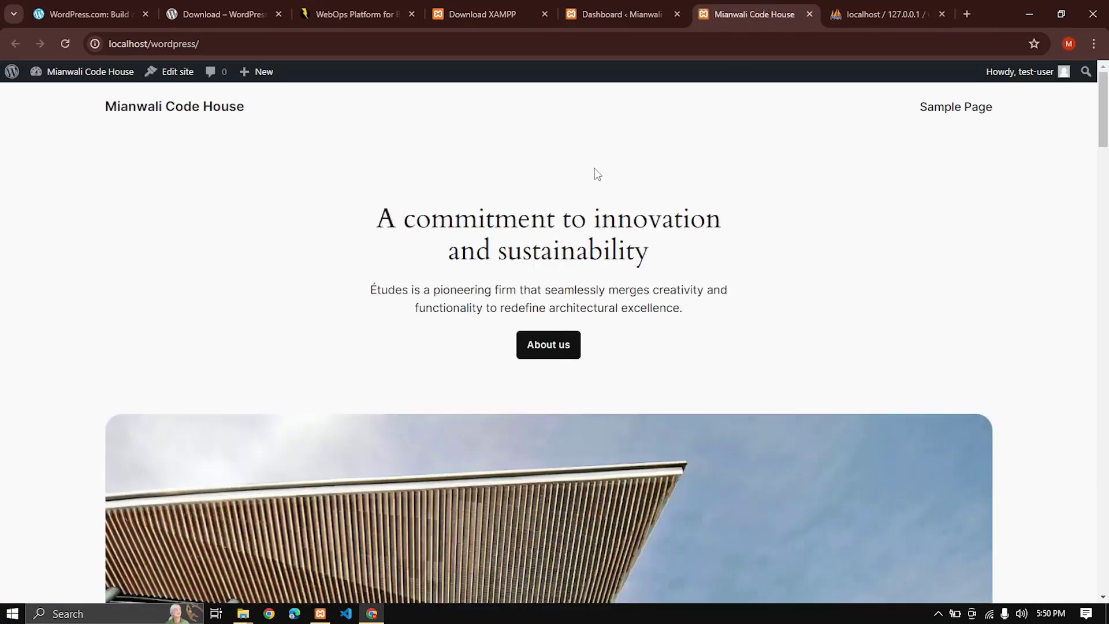
pyautogui.scroll(-8, 742, 364)
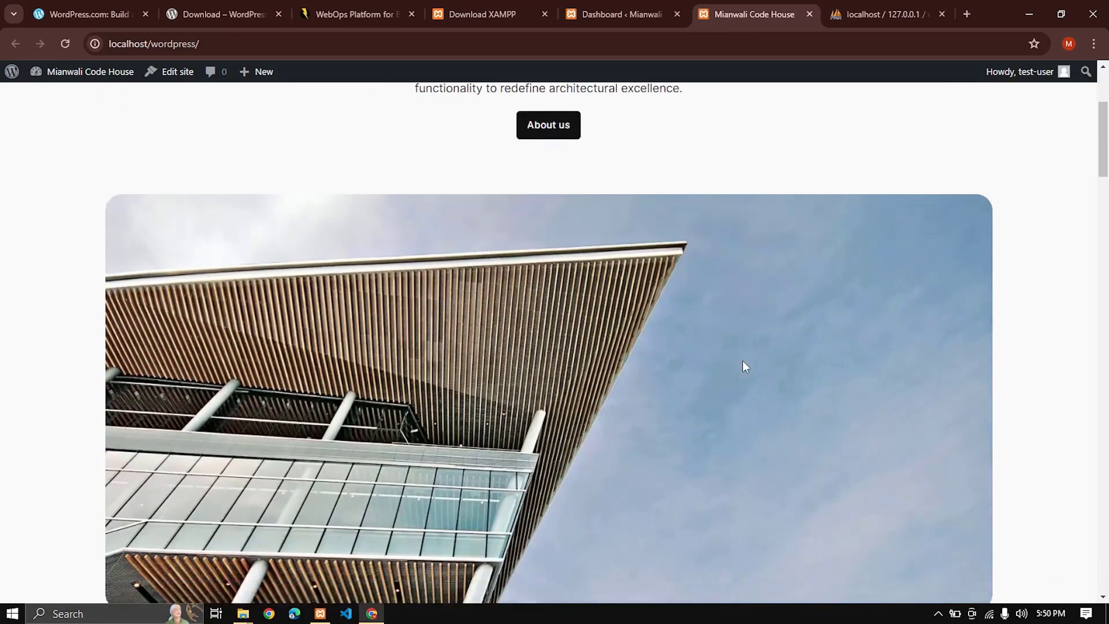
pyautogui.scroll(-15, 744, 366)
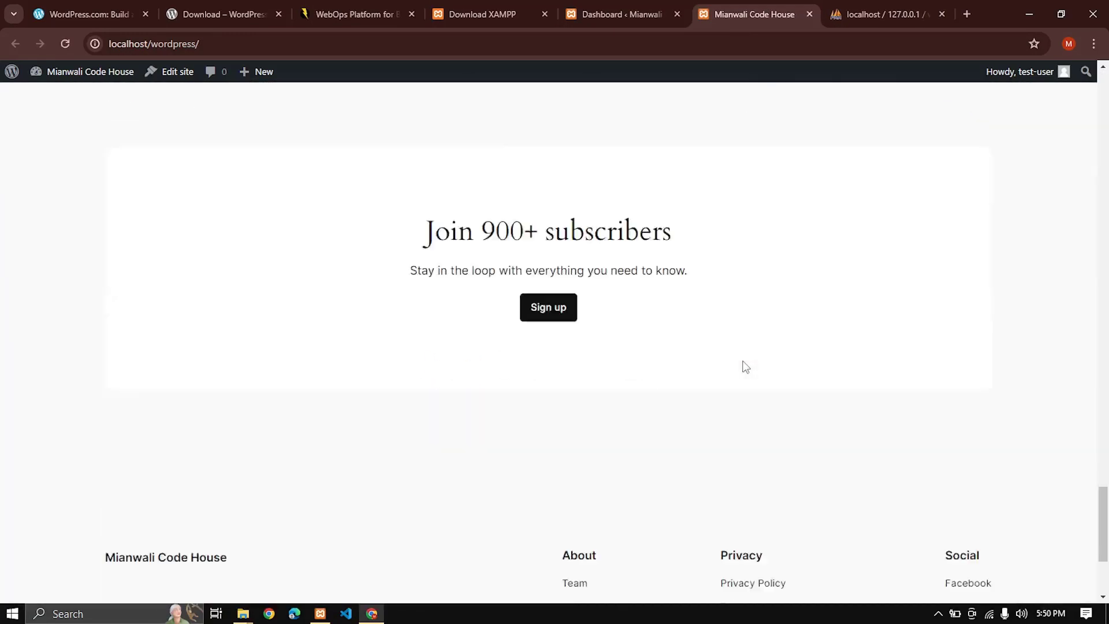
pyautogui.scroll(20, 744, 366)
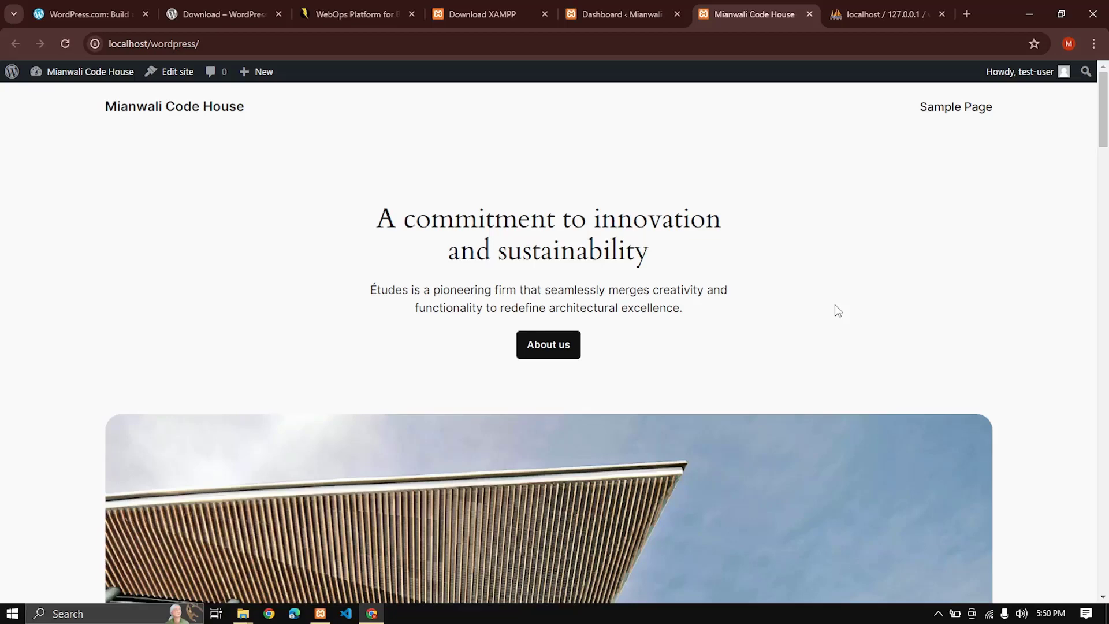
pyautogui.click(203, 12)
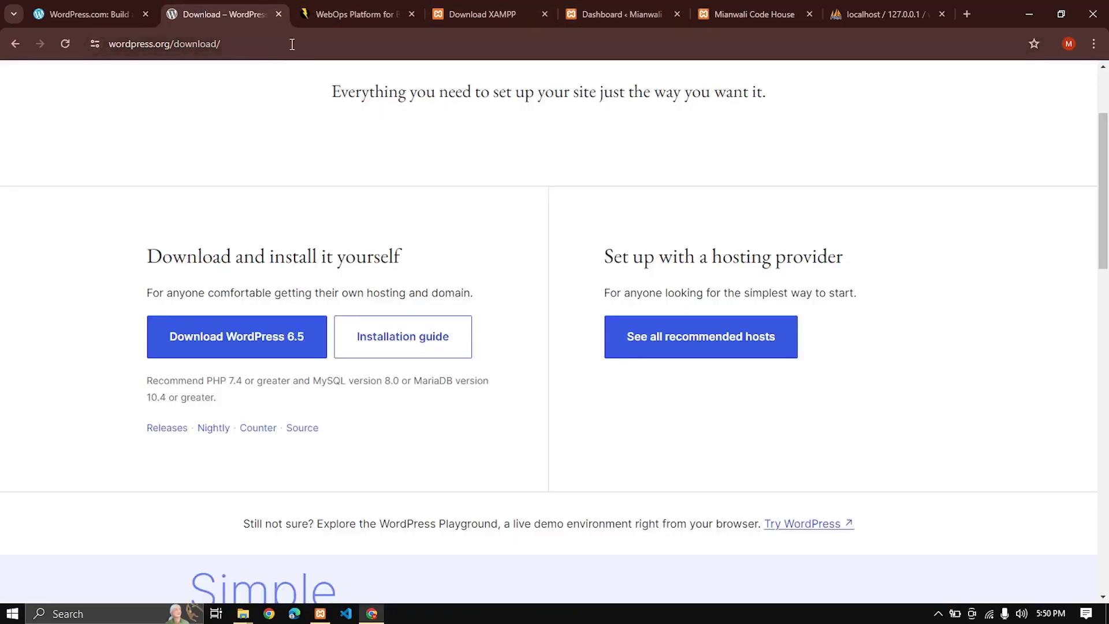
pyautogui.click(744, 6)
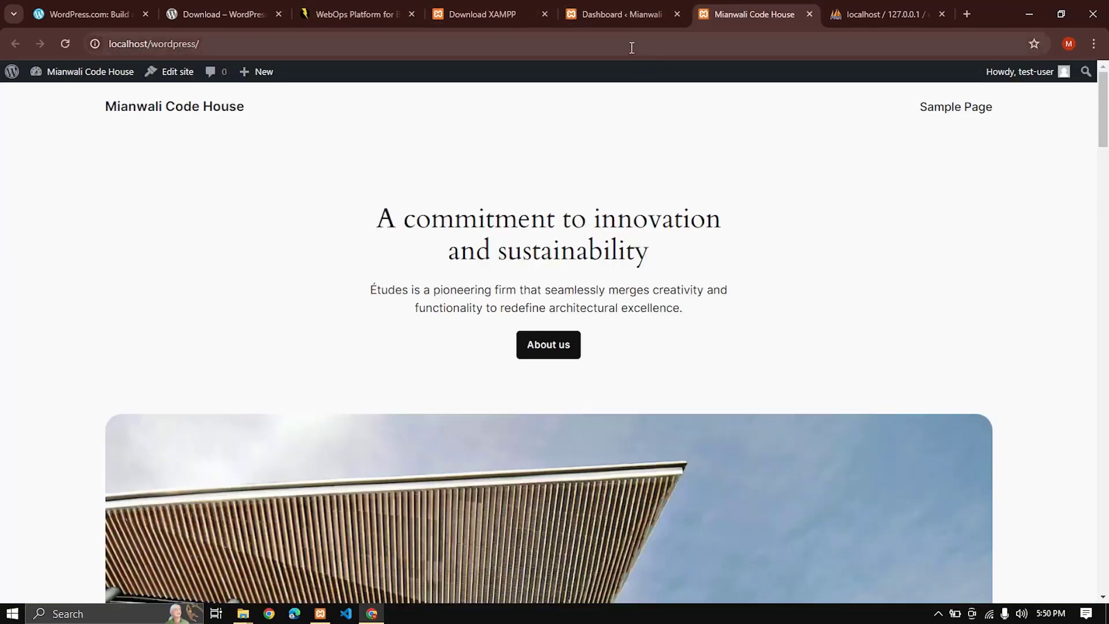
# Step: Switch to the Pantheon website and close the Download XAMPP, WordPress Dashboard, Mianwali Code House and phpMyAdmin pages
pyautogui.click(388, 9)
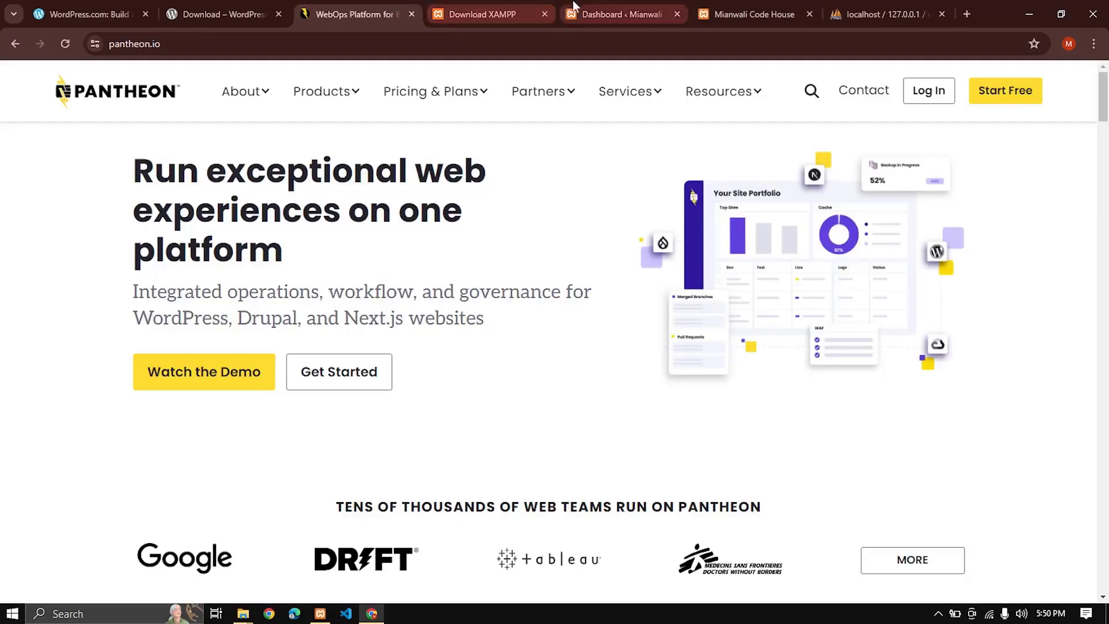
pyautogui.click(543, 15)
pyautogui.click(547, 15)
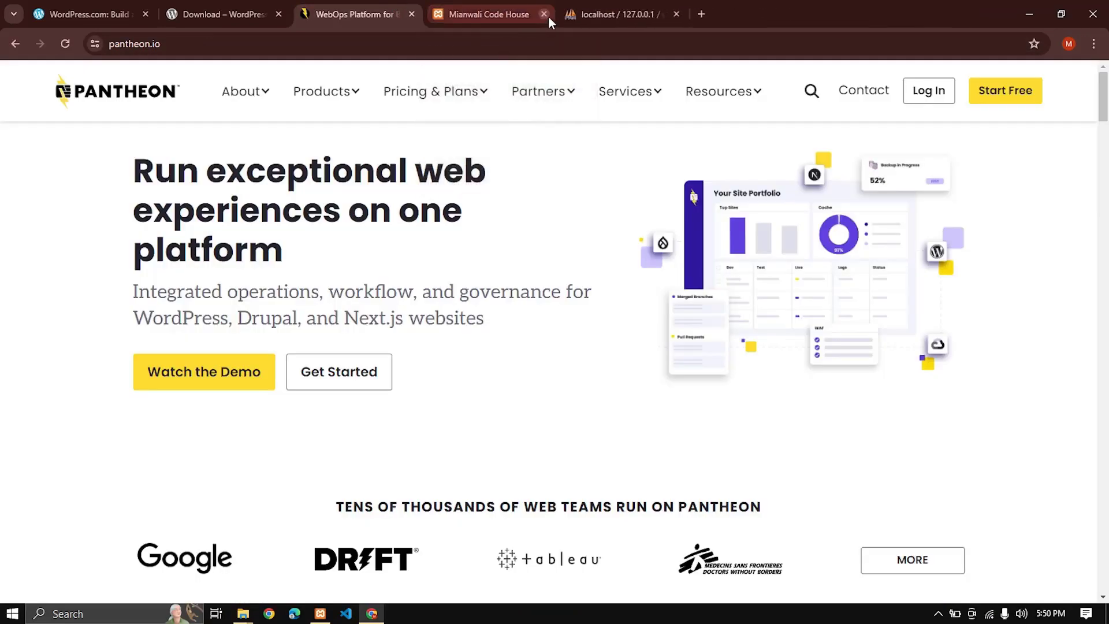
pyautogui.click(547, 15)
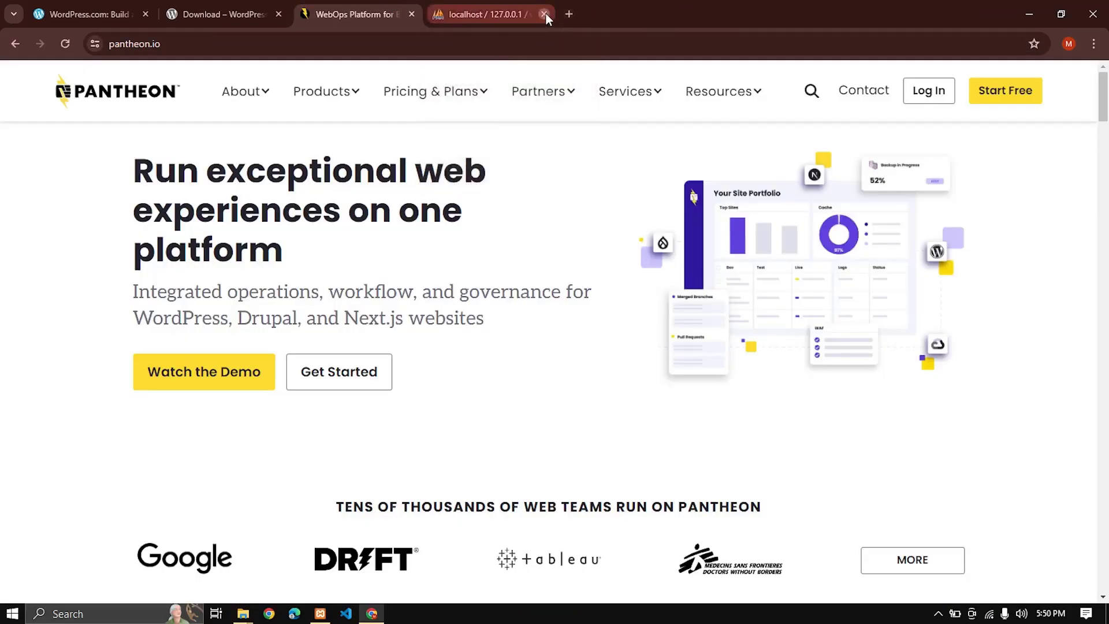
pyautogui.click(545, 14)
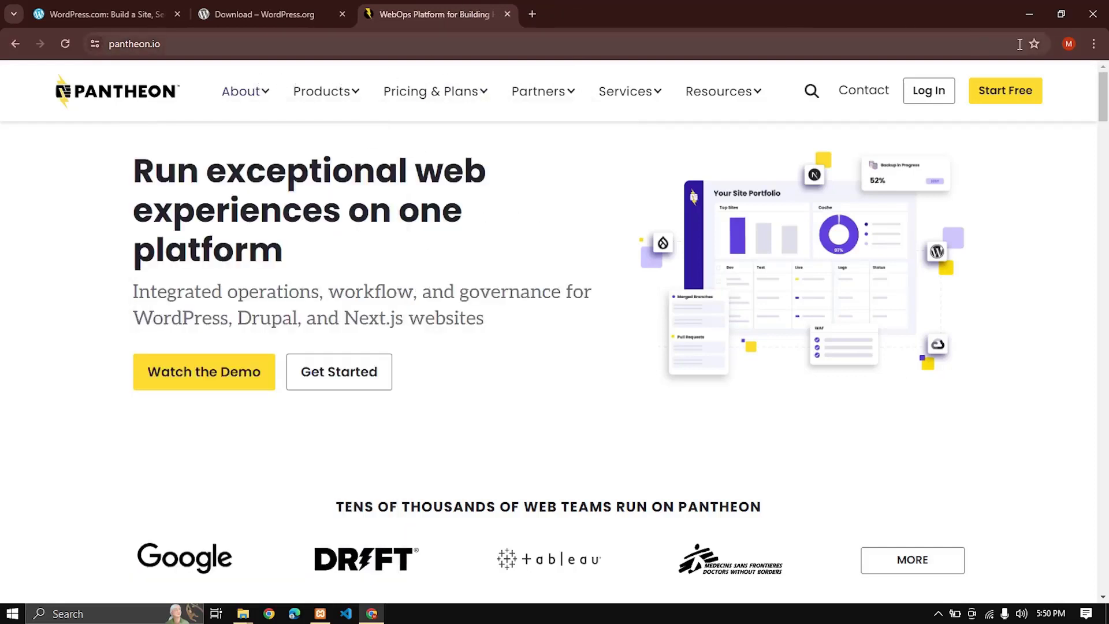
# Step: Log in to Pantheon and start creating a new WordPress site in the Personal Workspace
pyautogui.click(932, 100)
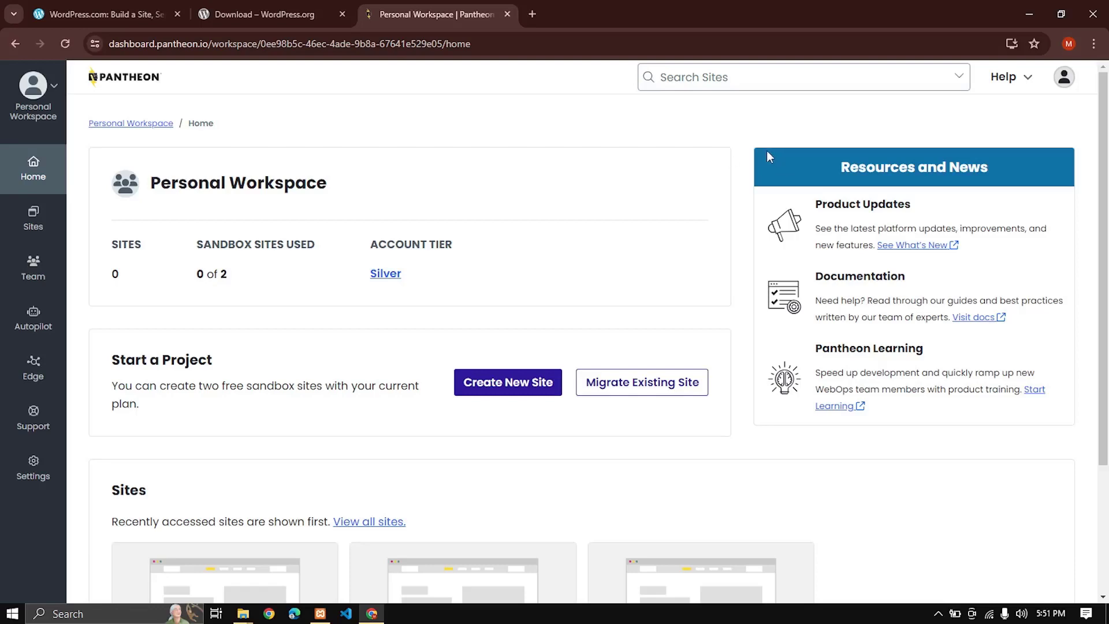
pyautogui.scroll(-2, 659, 223)
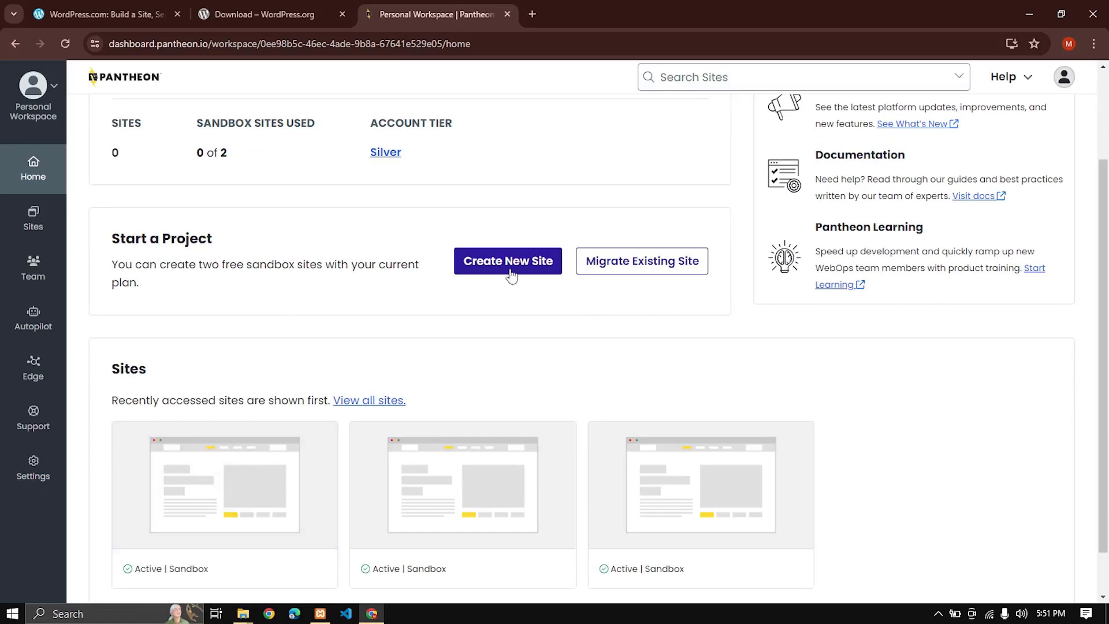
pyautogui.scroll(2, 297, 240)
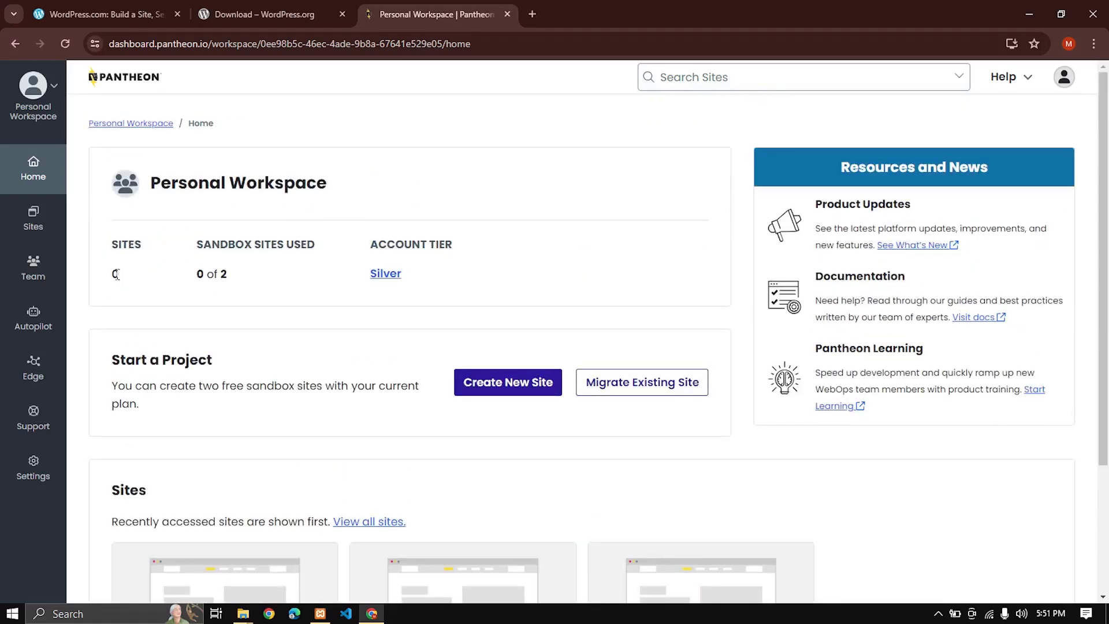
pyautogui.click(505, 380)
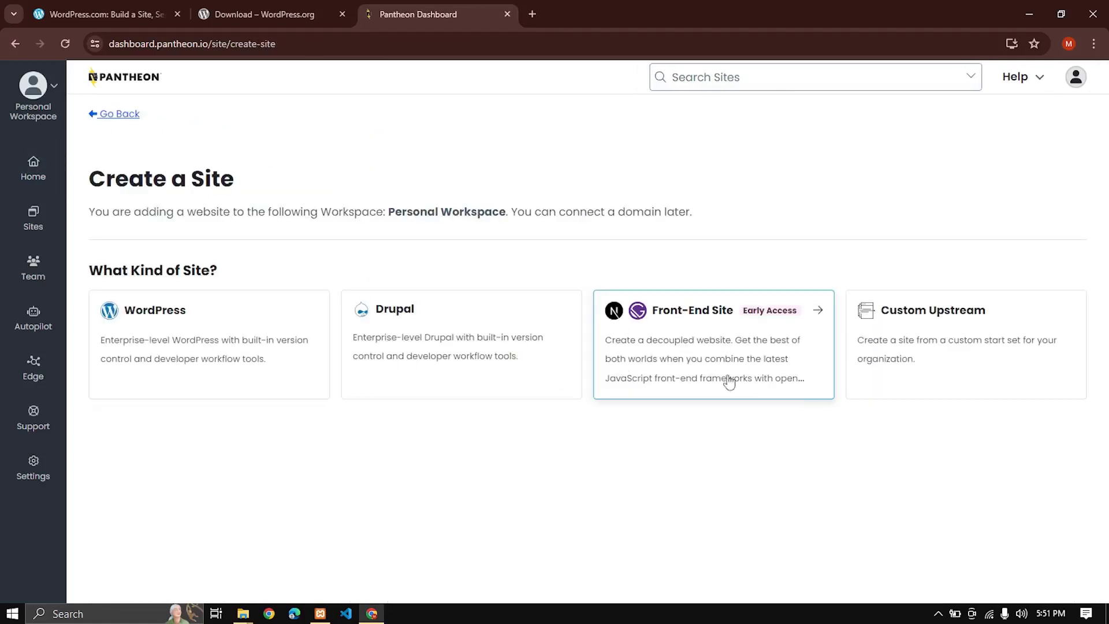
pyautogui.click(198, 341)
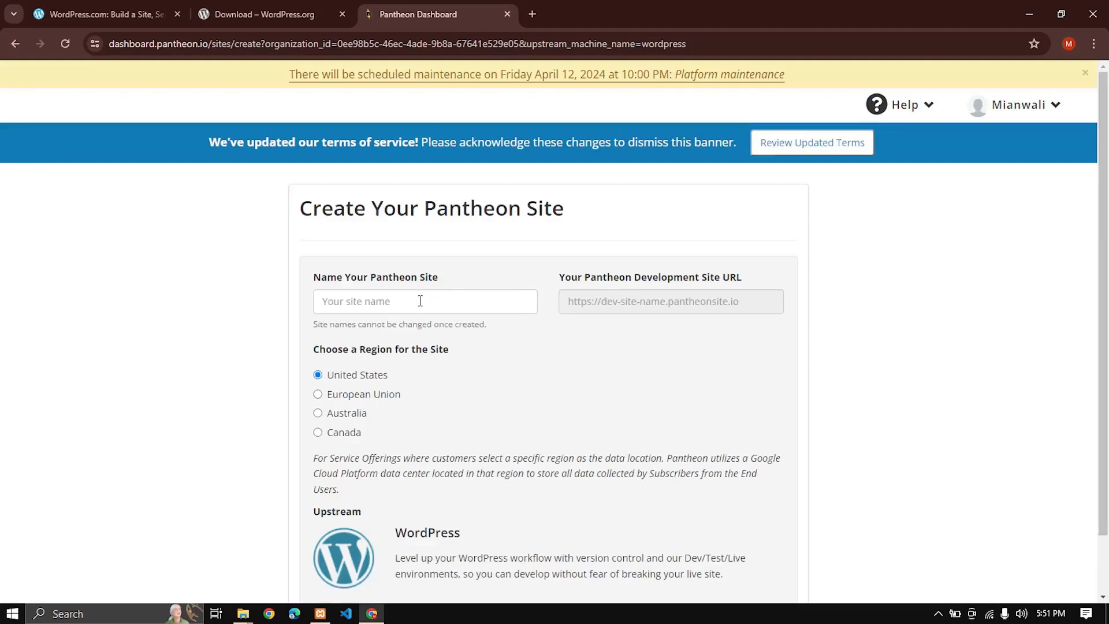
# Step: Name the Pantheon site test-mianwalicodehouse, keep the United States region, and create the site
pyautogui.click(420, 301)
pyautogui.write('tex')
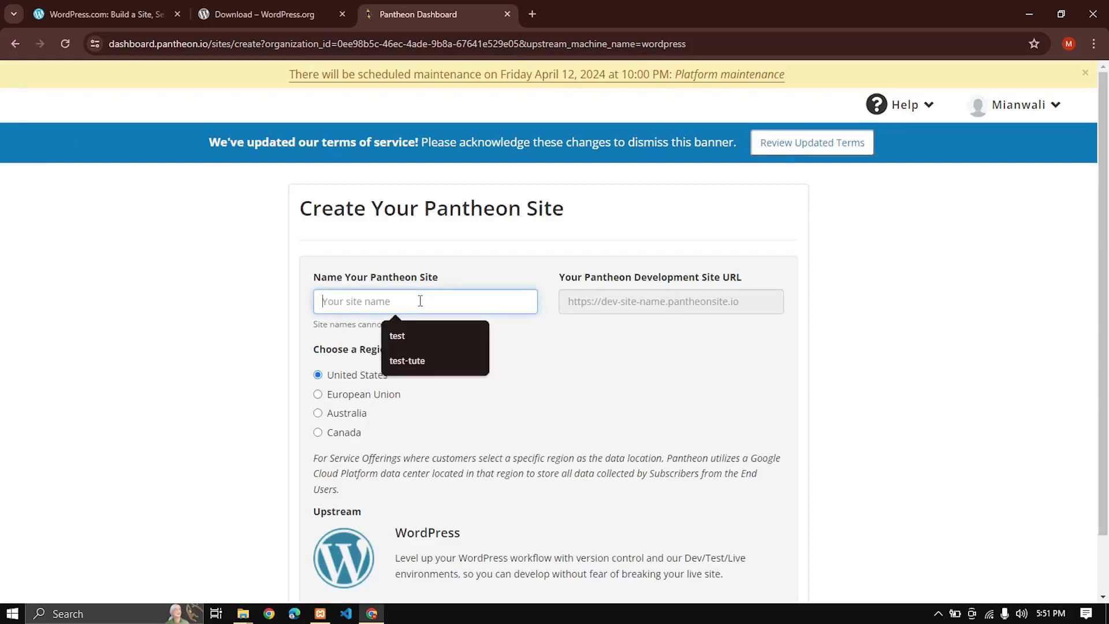
pyautogui.press('BackSpace')
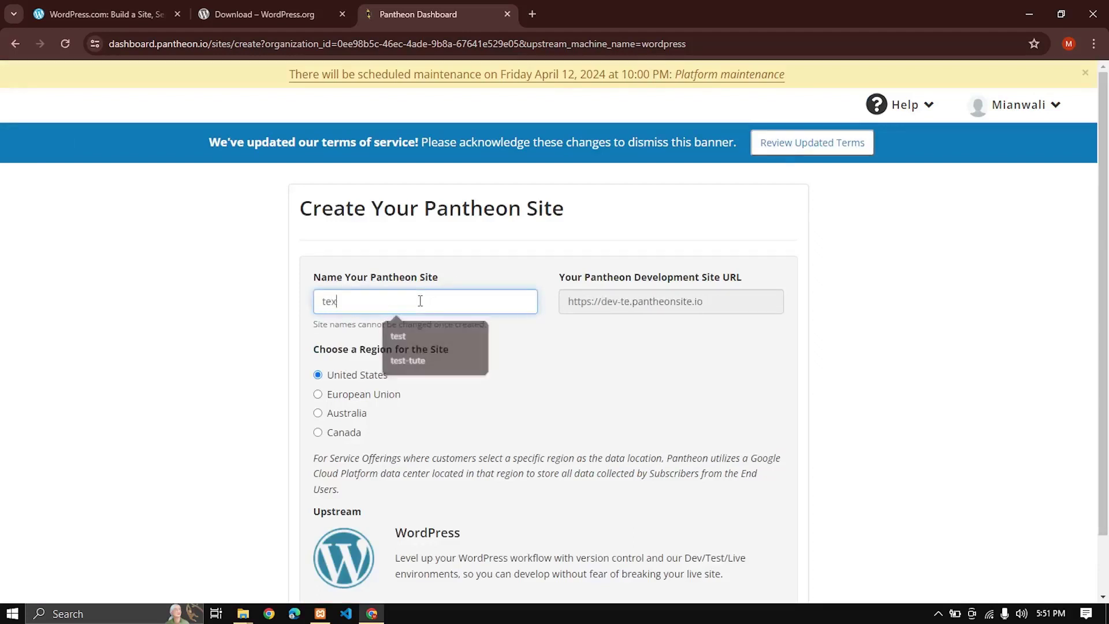
pyautogui.write('st-mianwalicodehouse')
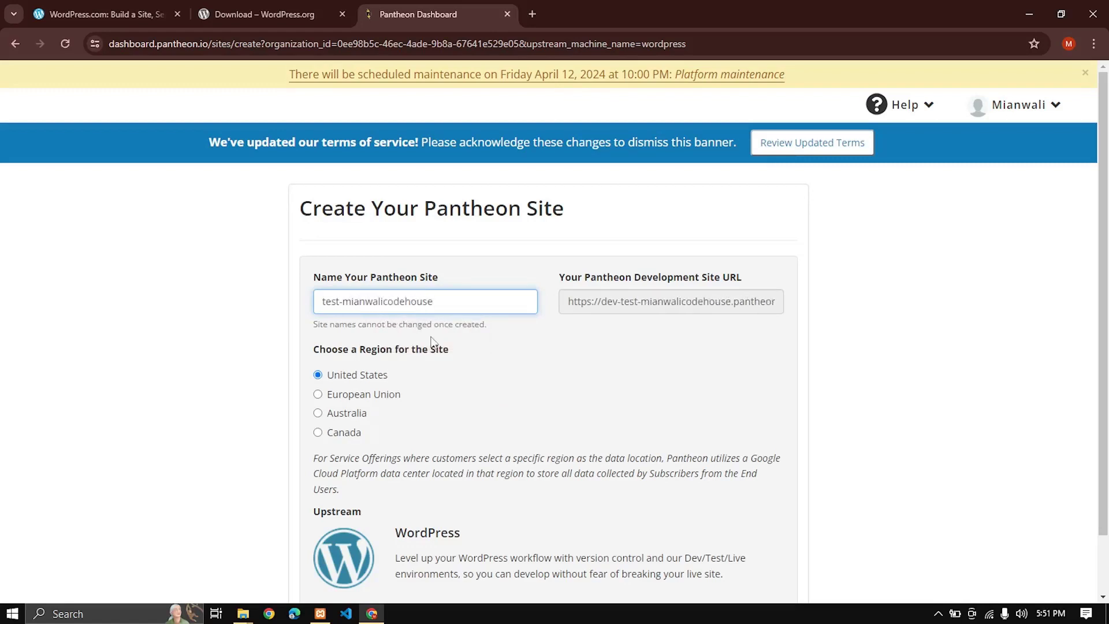
pyautogui.scroll(-2, 431, 341)
pyautogui.click(346, 577)
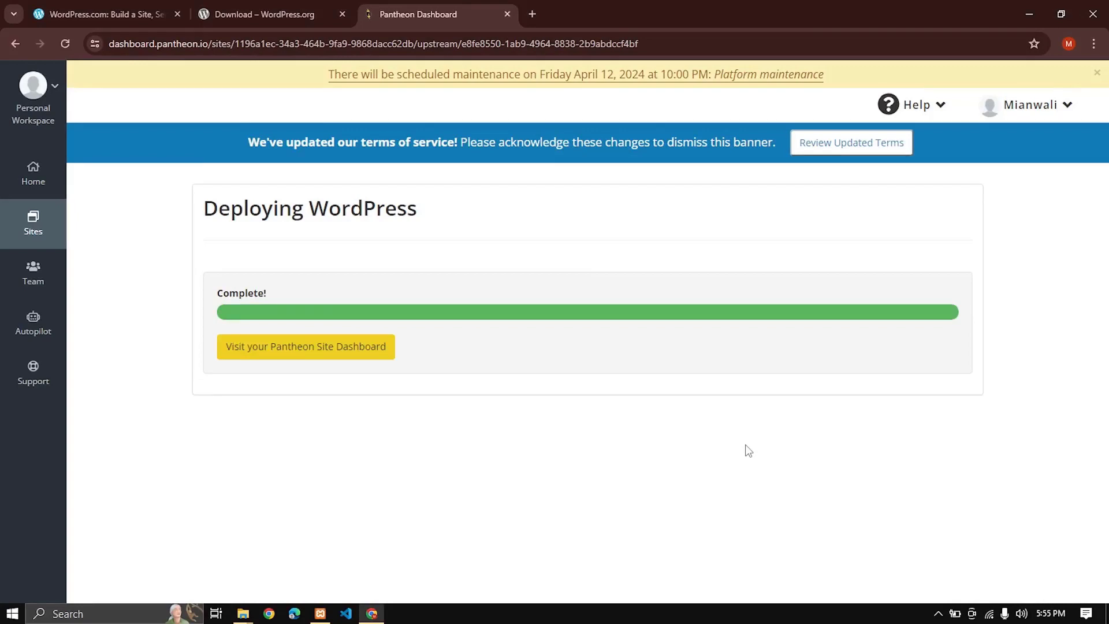
# Step: Open the new site's Pantheon dashboard and look over the development mode, updates and commit log in the Dev environment
pyautogui.click(299, 356)
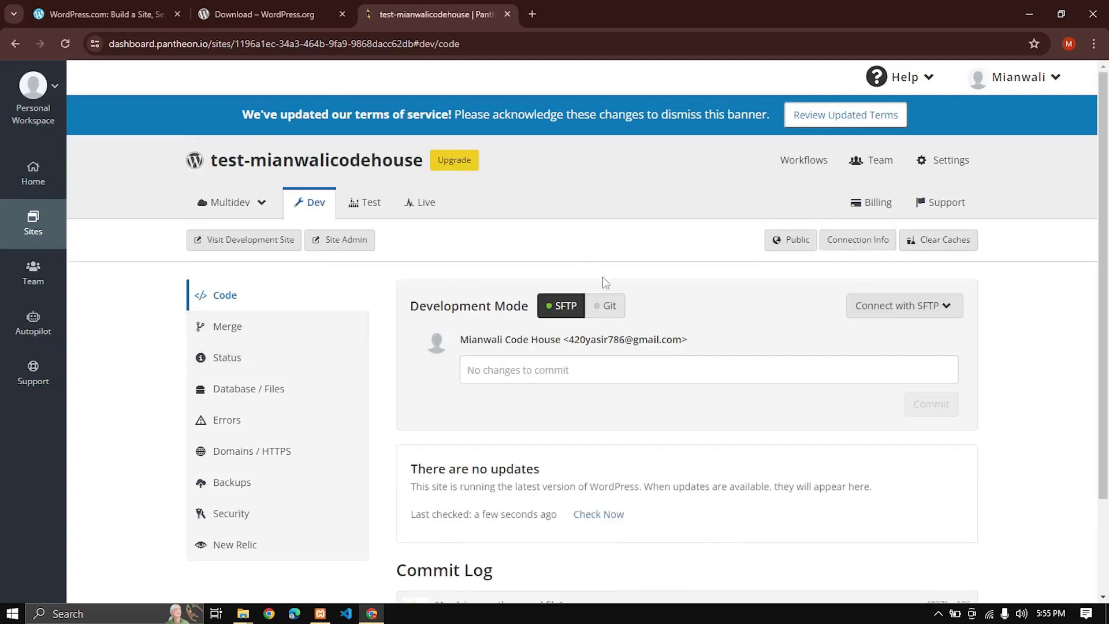
pyautogui.scroll(-1, 598, 271)
pyautogui.scroll(-2, 598, 270)
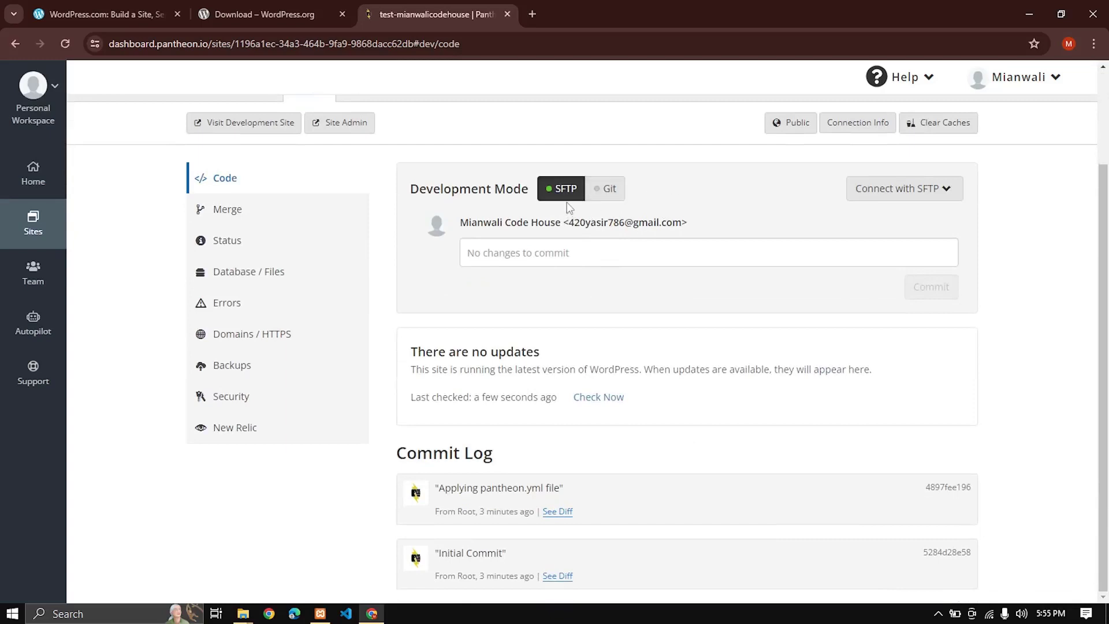
pyautogui.scroll(1, 569, 199)
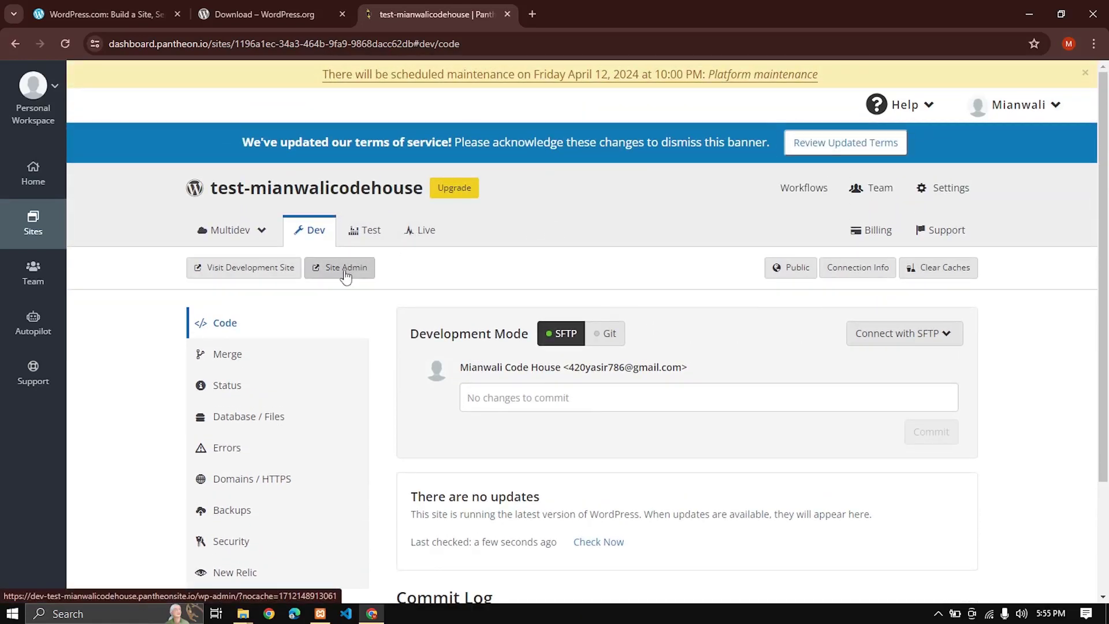
# Step: Open the Dev site's admin and continue the WordPress installation in English (United States) to the site information form
pyautogui.click(345, 269)
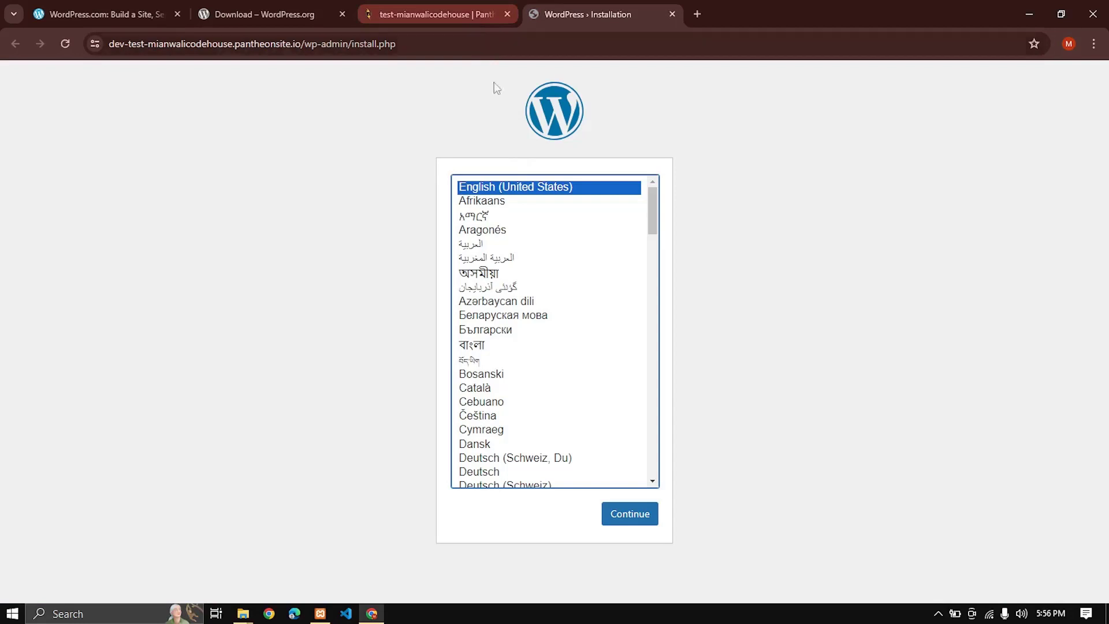
pyautogui.click(630, 514)
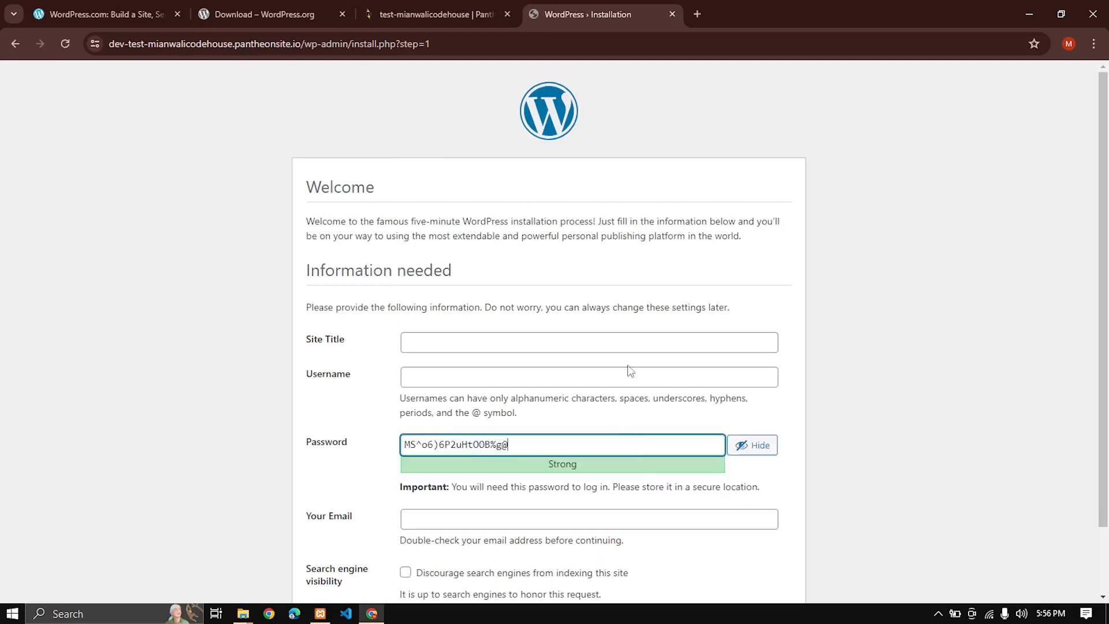
pyautogui.scroll(-2, 626, 370)
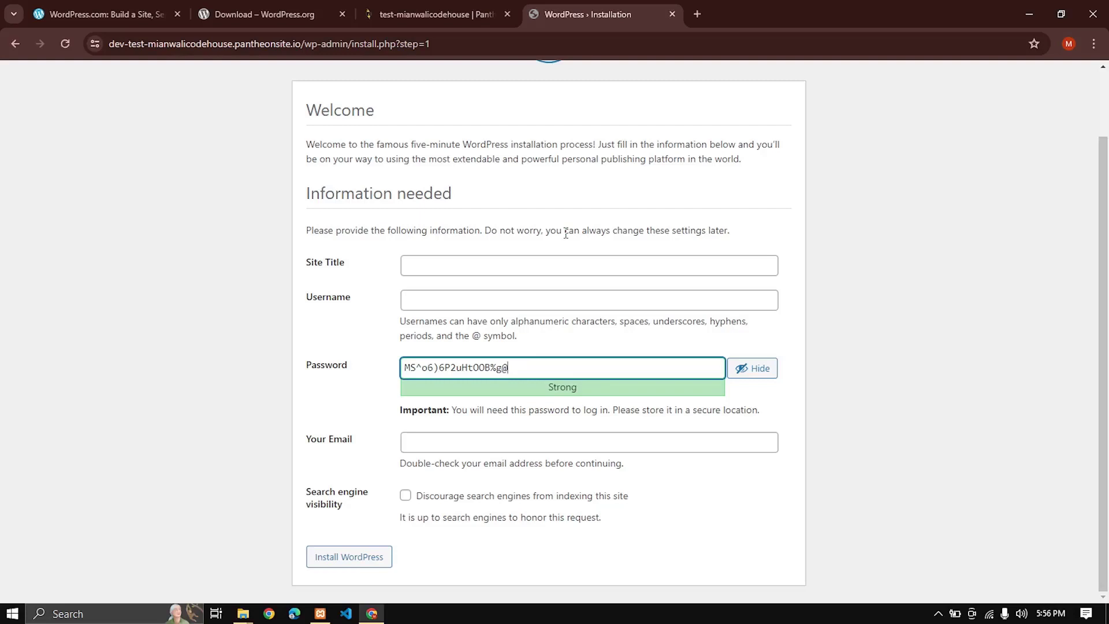
pyautogui.click(85, 7)
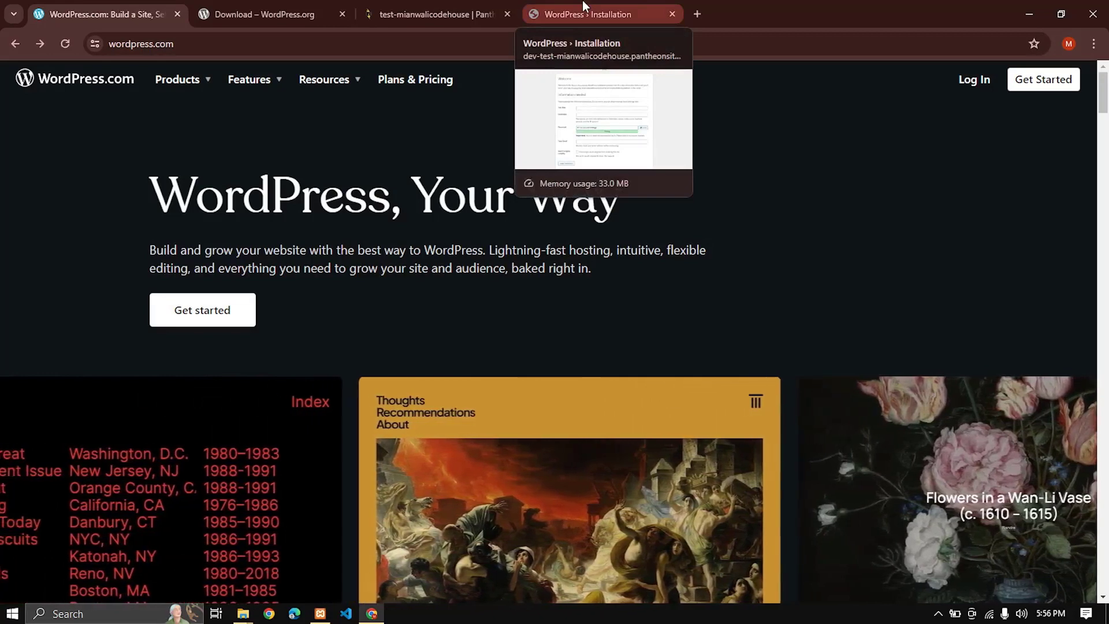
pyautogui.click(583, 8)
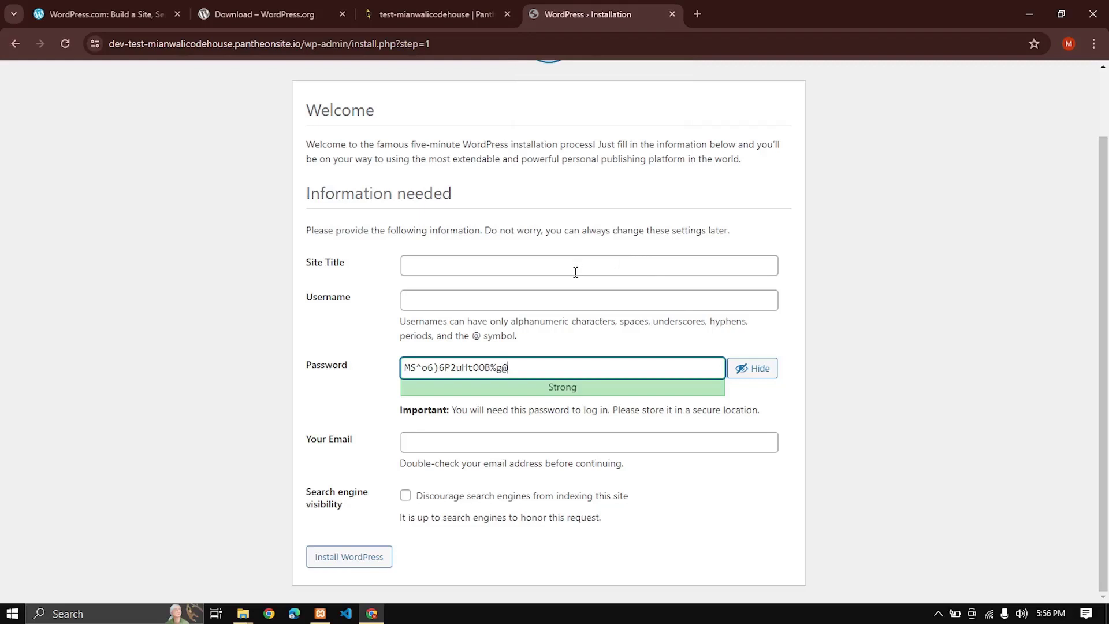
# Step: Set the site title to Mianwali Code House and the username to test-user in the installation form
pyautogui.click(531, 260)
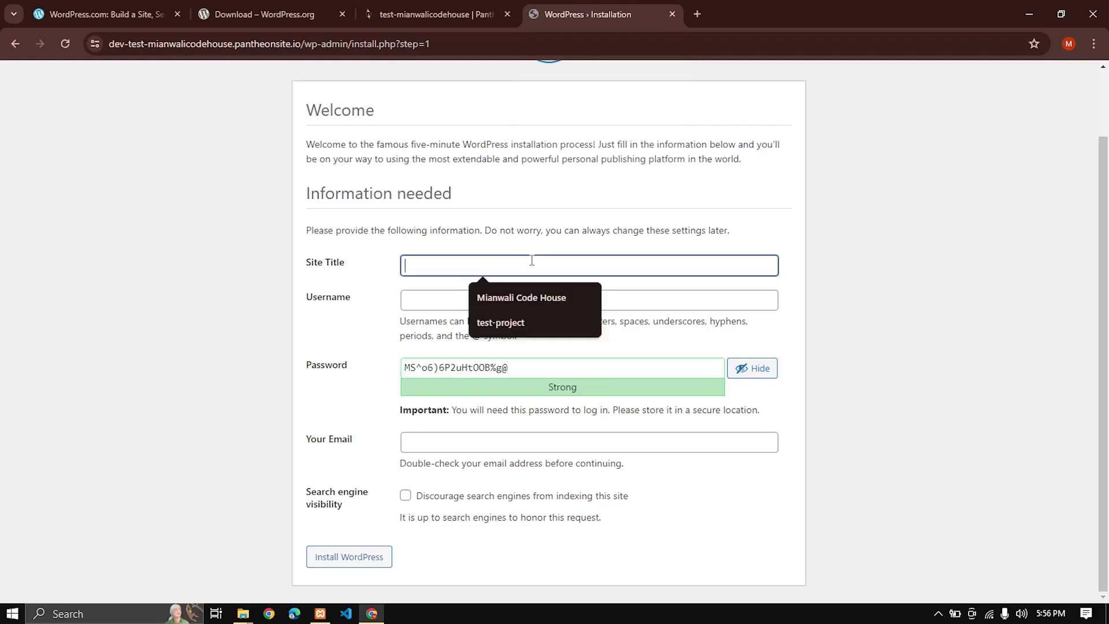
pyautogui.press('Down')
pyautogui.press('Return')
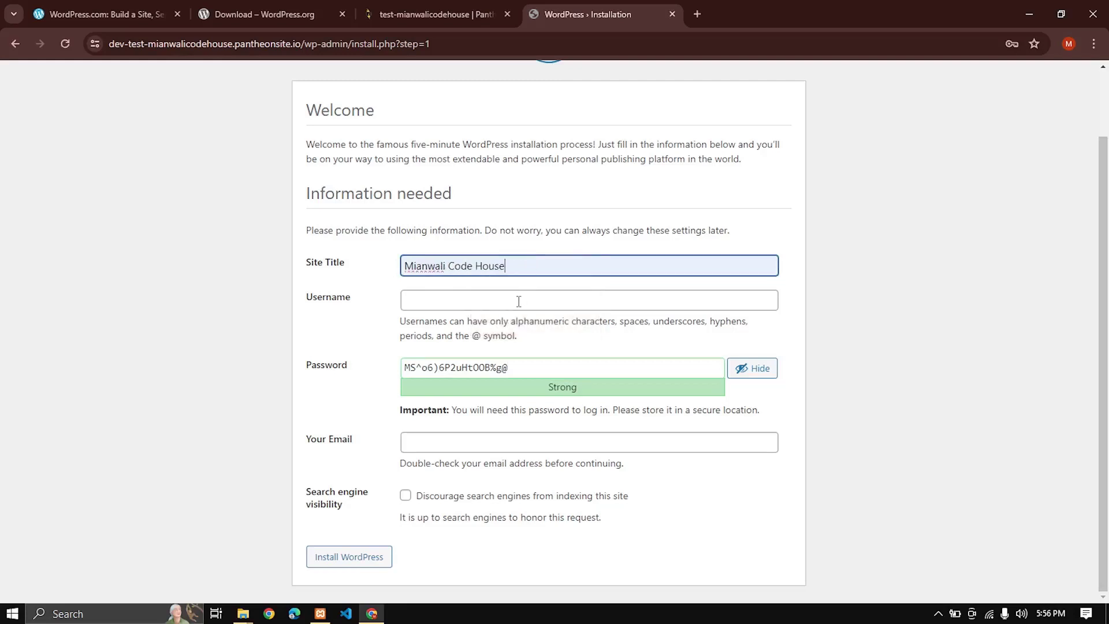
pyautogui.click(518, 301)
pyautogui.press('Down')
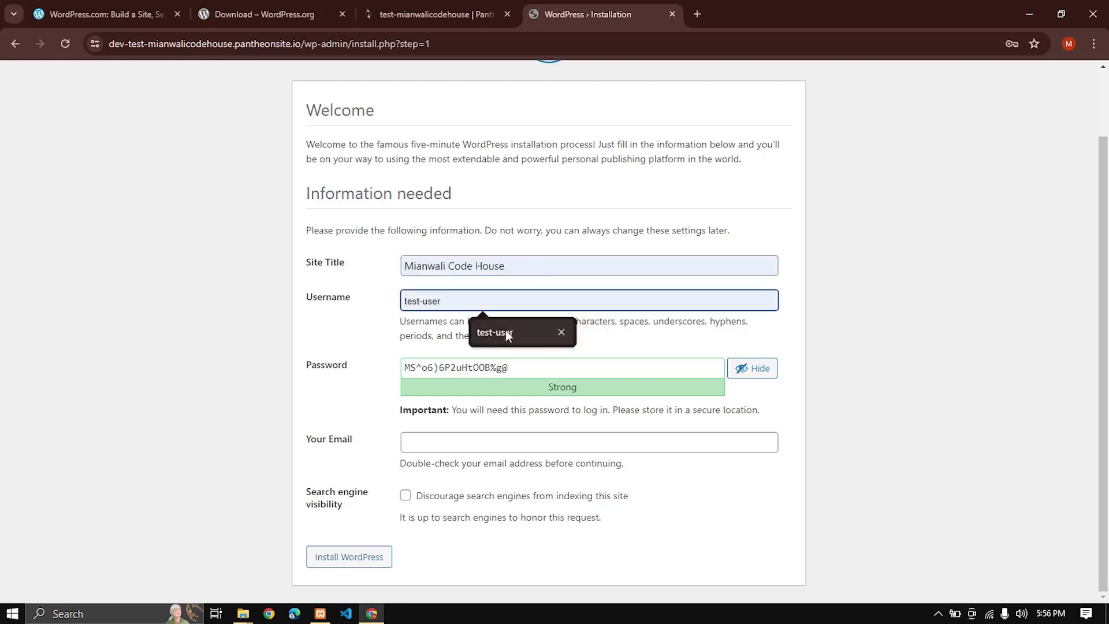
pyautogui.press('Return')
pyautogui.hotkey('ctrl', 'a')
pyautogui.hotkey('ctrl', 'c')
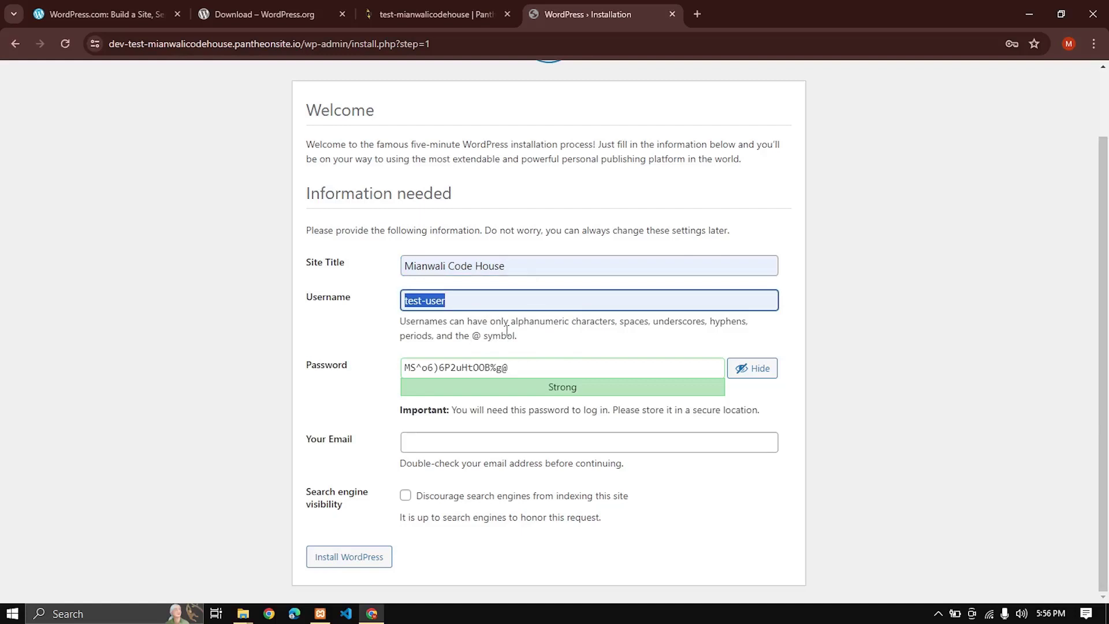
# Step: Replace the generated password with the account password and confirm the use of a weak password
pyautogui.click(469, 368)
pyautogui.hotkey('ctrl', 'a')
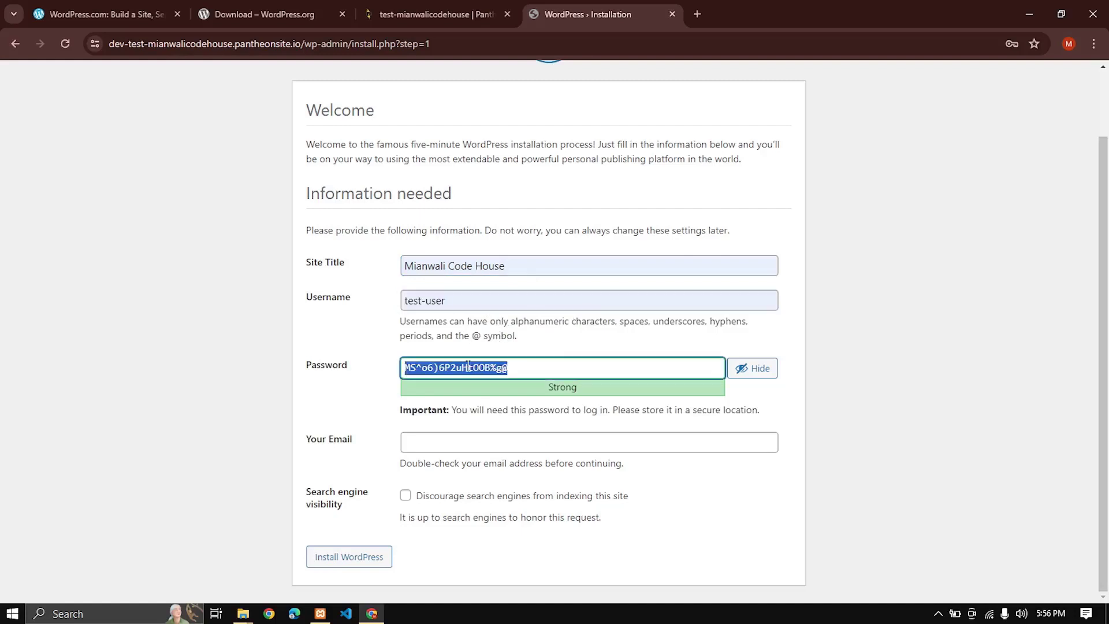
pyautogui.hotkey('ctrl', 'v')
pyautogui.click(422, 442)
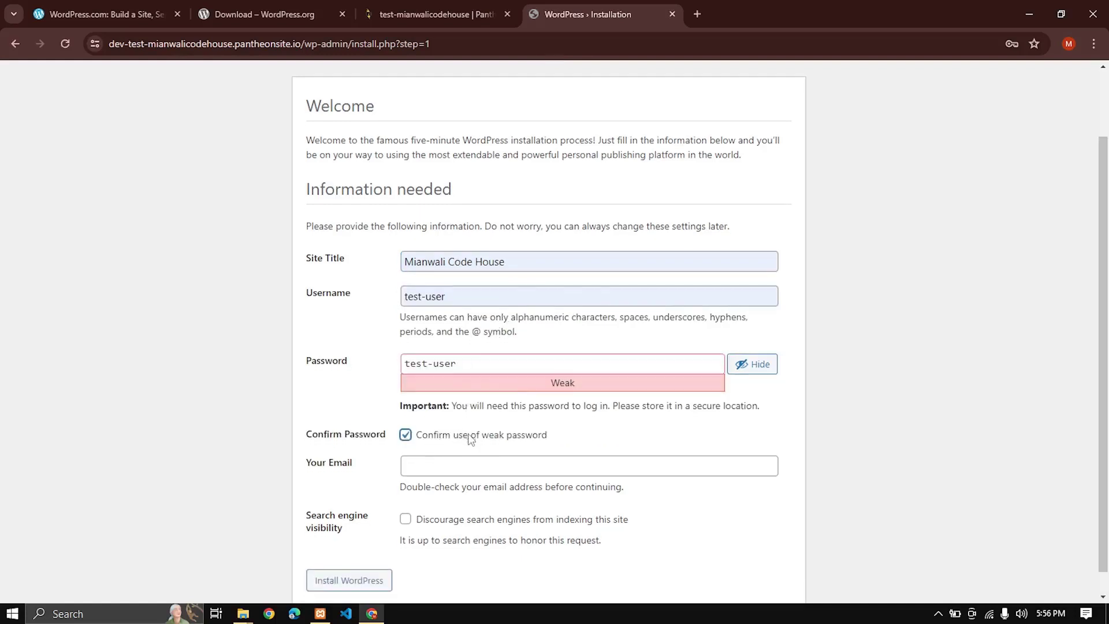
# Step: Fill in the administrator's e-mail address, install WordPress, and dismiss the saved-password warning
pyautogui.scroll(-1, 468, 440)
pyautogui.click(462, 441)
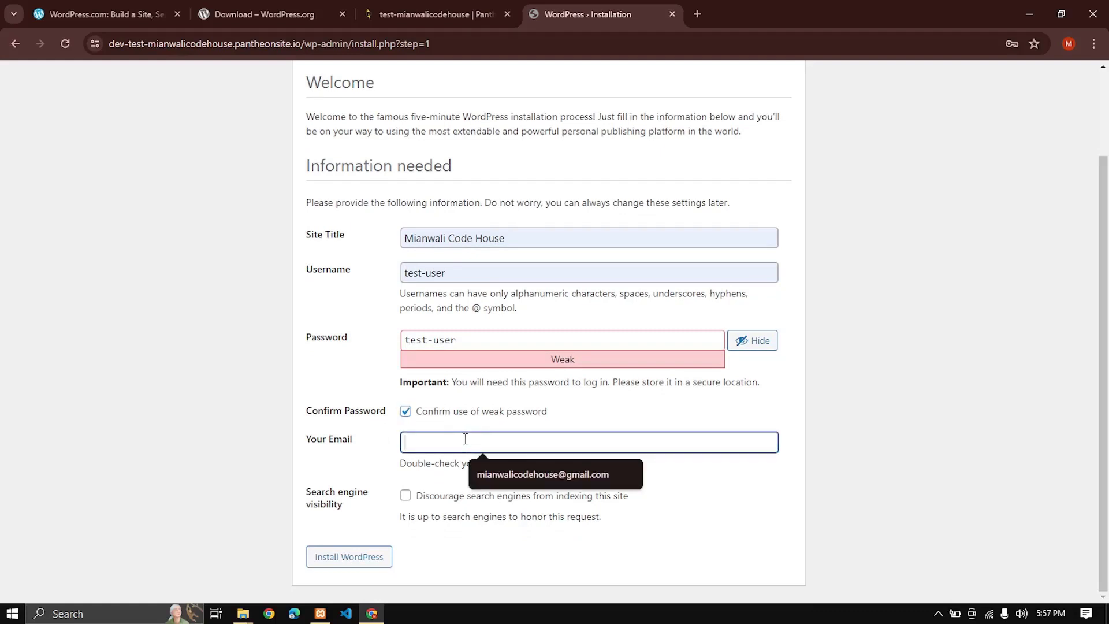
pyautogui.click(494, 473)
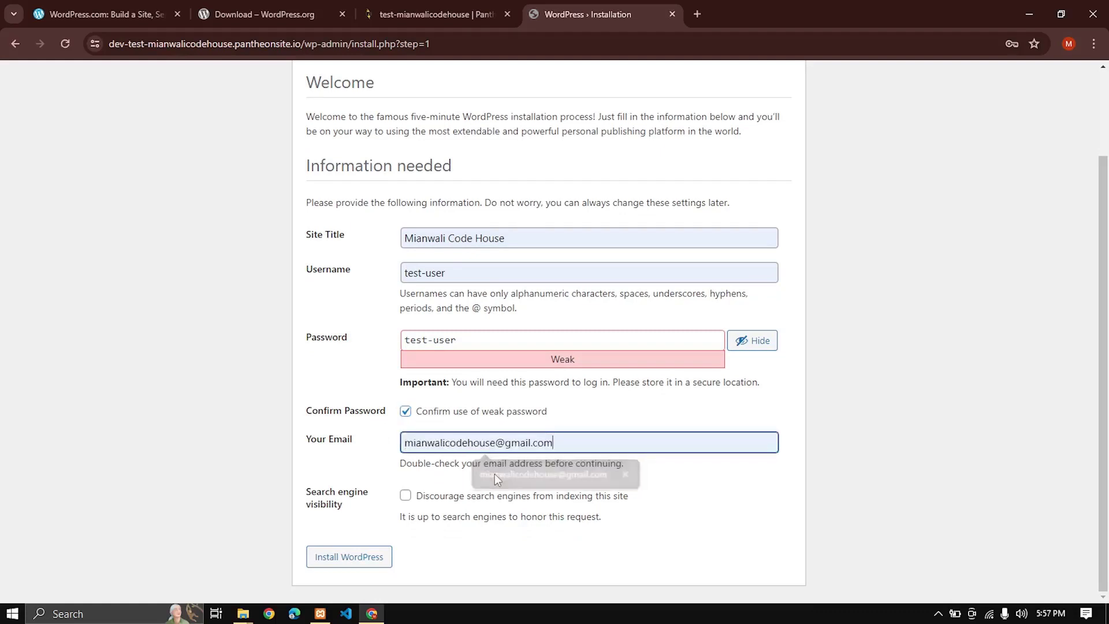
pyautogui.click(354, 561)
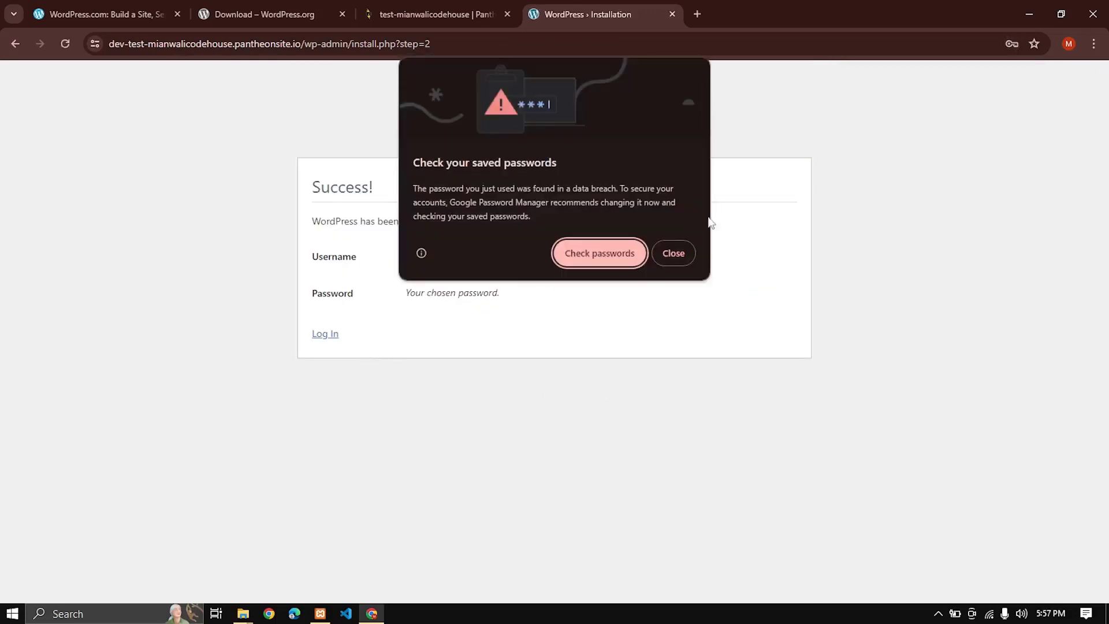
pyautogui.click(686, 254)
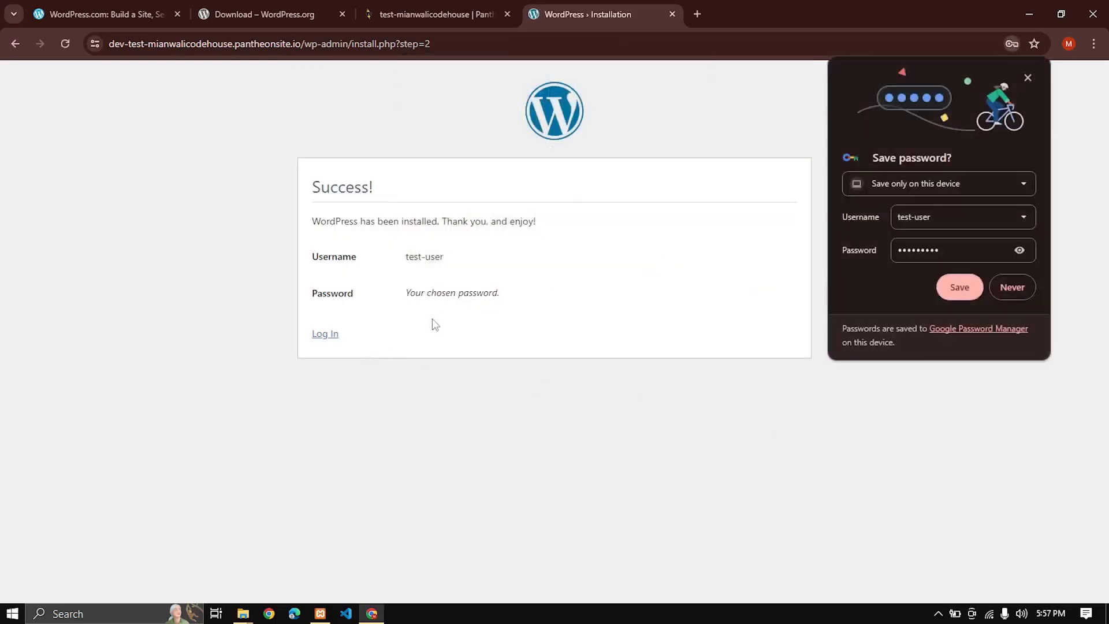
# Step: Log in to the Pantheon-hosted WordPress site as test-user with the account password, dismissing the browser's password prompts
pyautogui.click(324, 333)
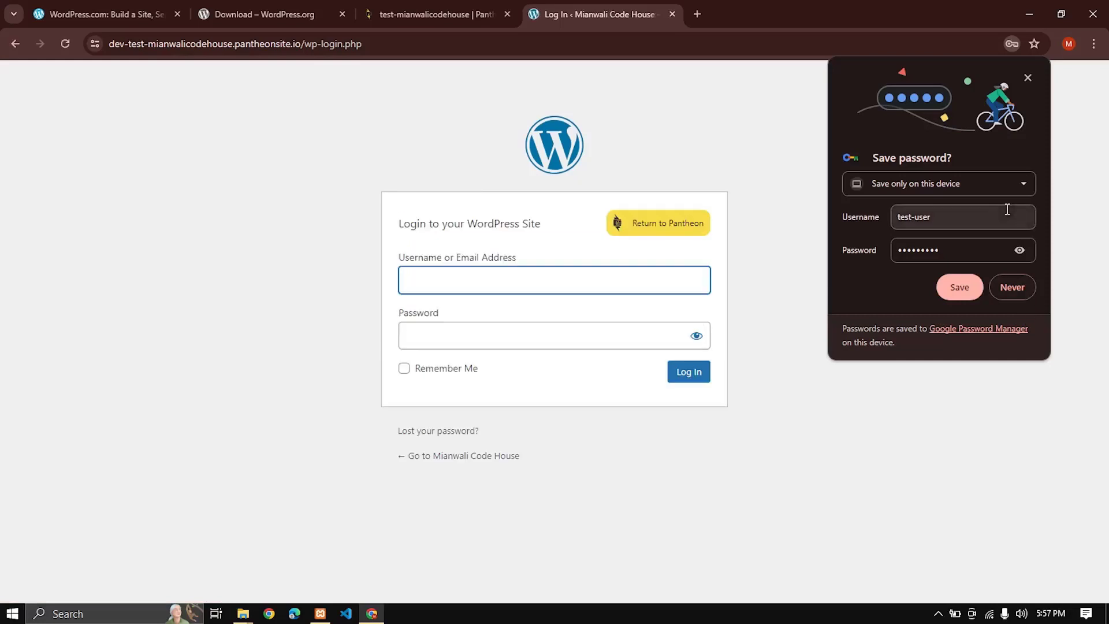
pyautogui.click(1024, 209)
pyautogui.click(1029, 80)
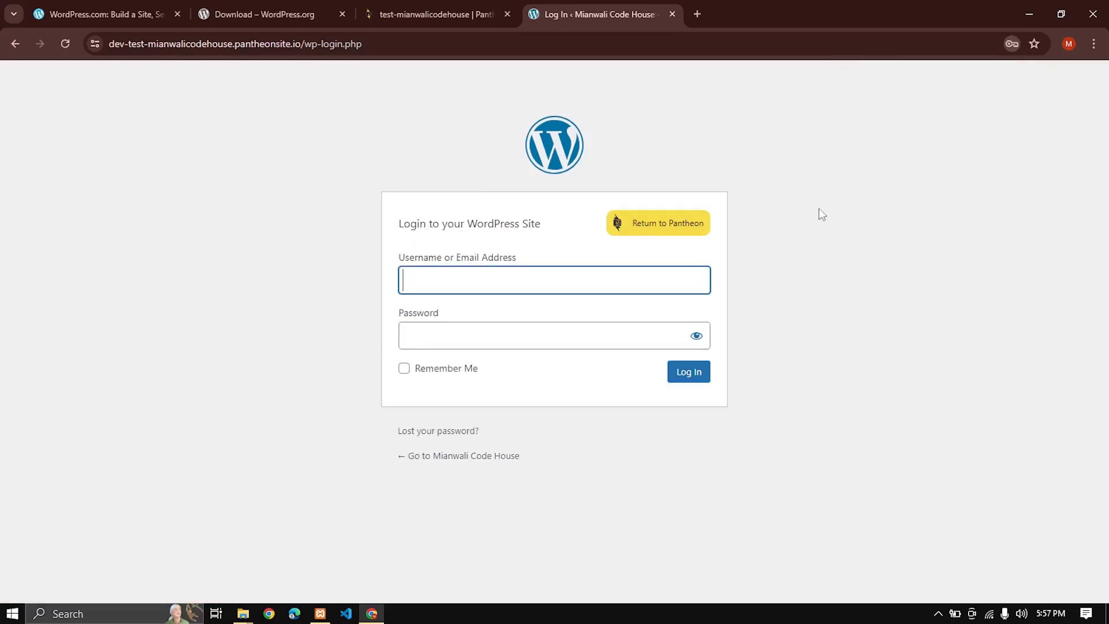
pyautogui.click(587, 289)
pyautogui.click(532, 328)
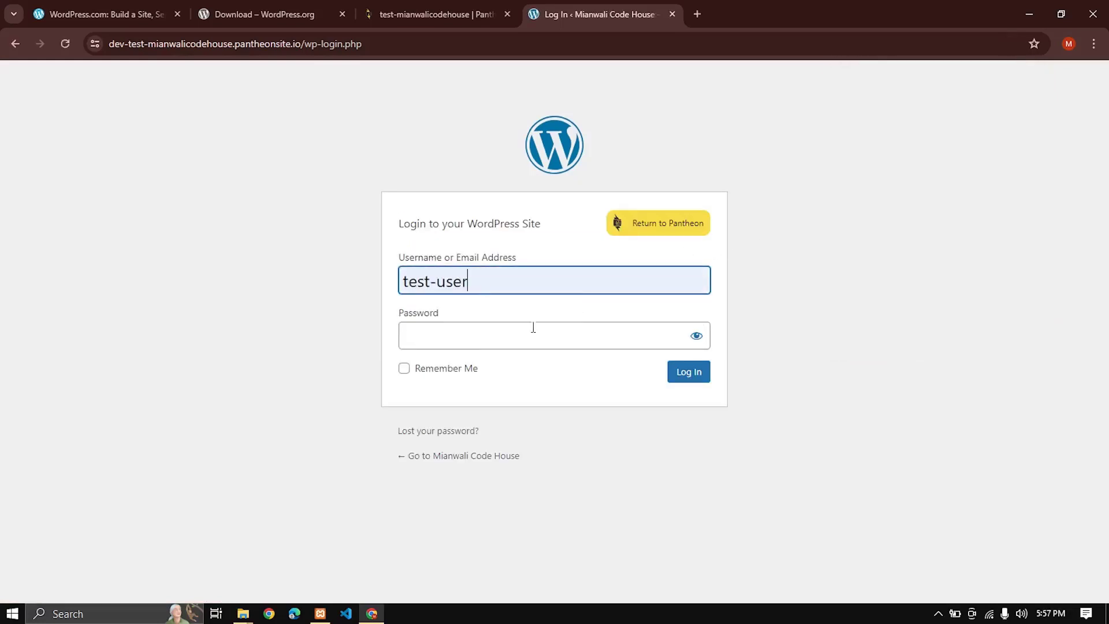
pyautogui.click(485, 350)
pyautogui.hotkey('ctrl', 'v')
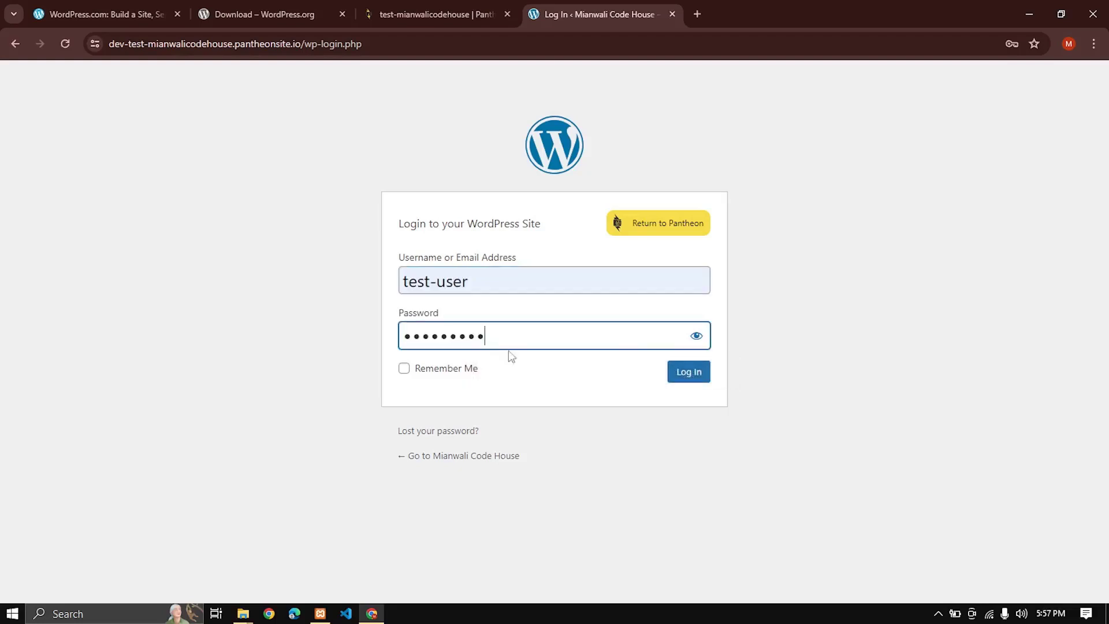
pyautogui.click(688, 374)
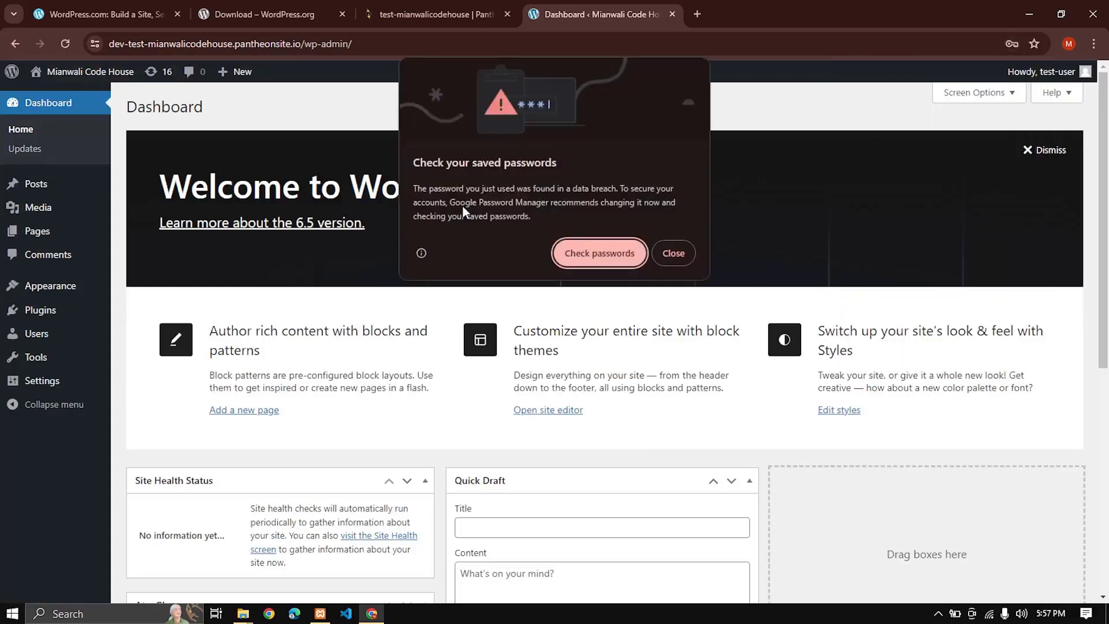
pyautogui.click(679, 254)
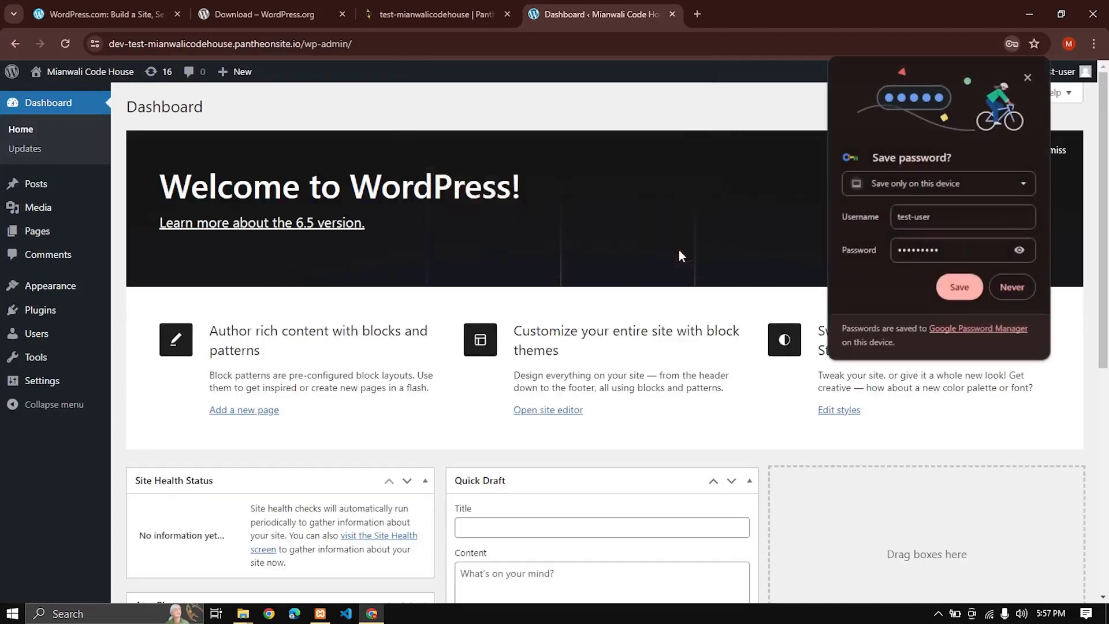
pyautogui.click(1028, 77)
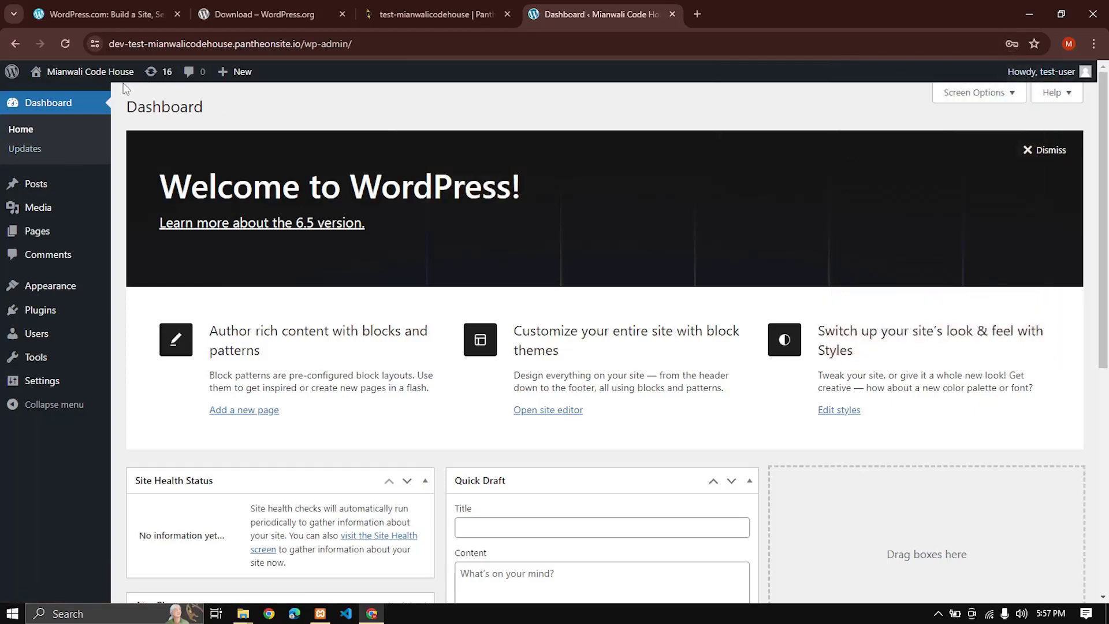
# Step: Open the hosted Mianwali Code House site in a new tab, view its home page, and open it in another tab from the dashboard
pyautogui.moveTo(81, 76)
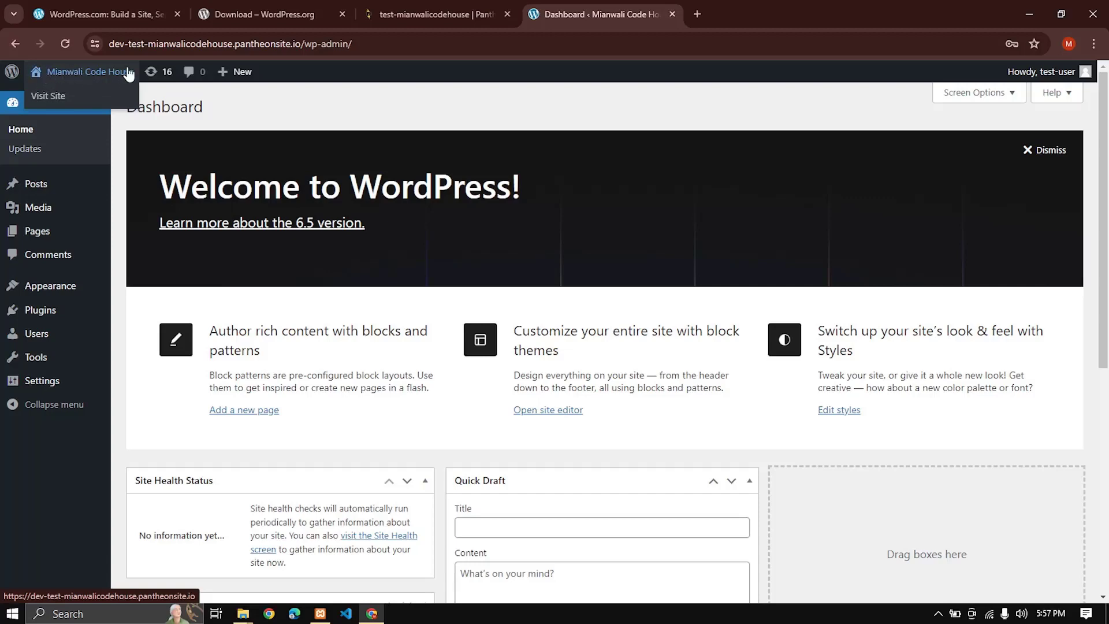
pyautogui.middleClick(65, 98)
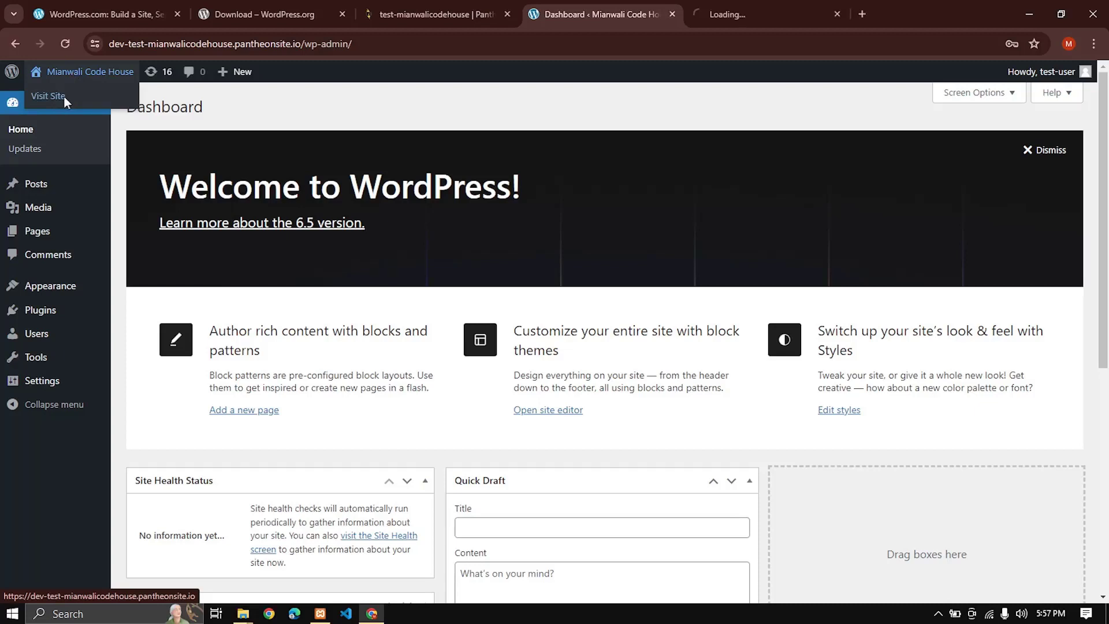
pyautogui.click(719, 14)
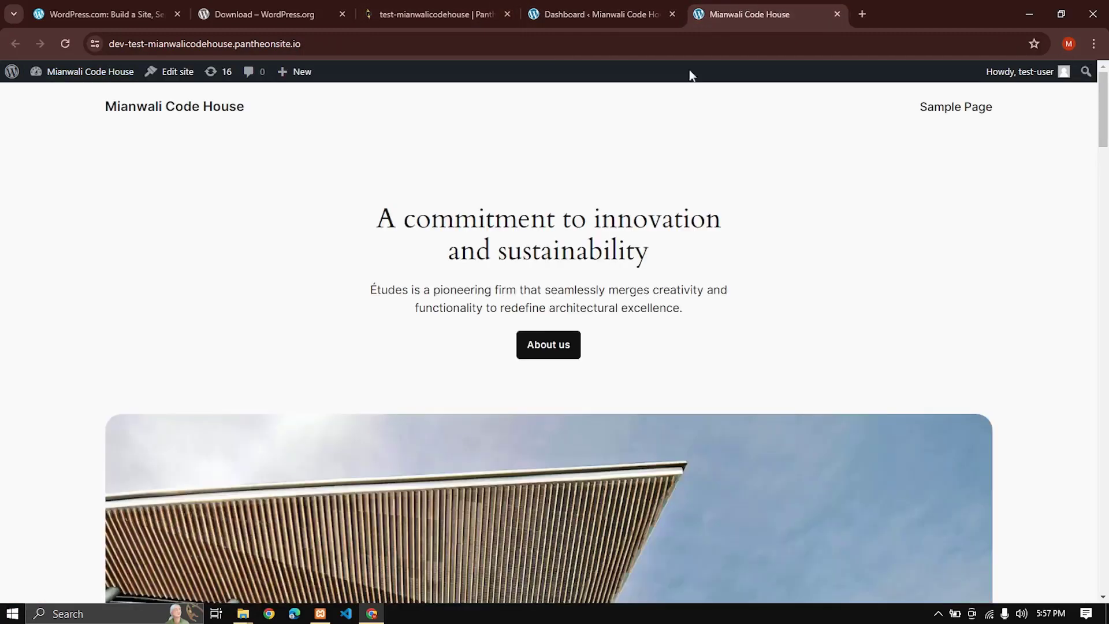
pyautogui.click(657, 7)
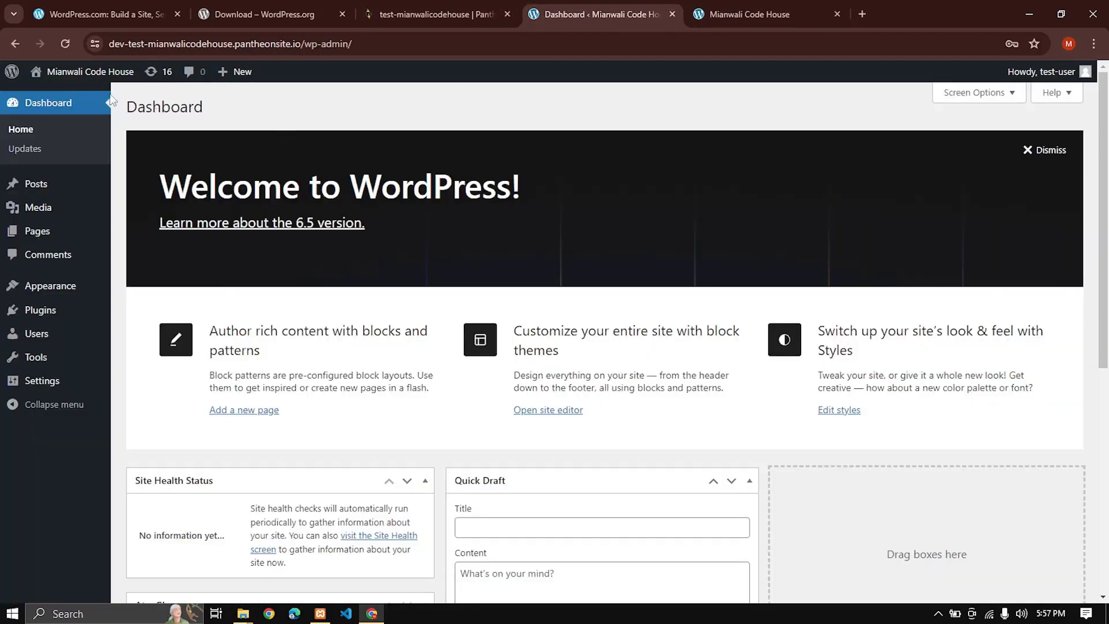
pyautogui.rightClick(77, 96)
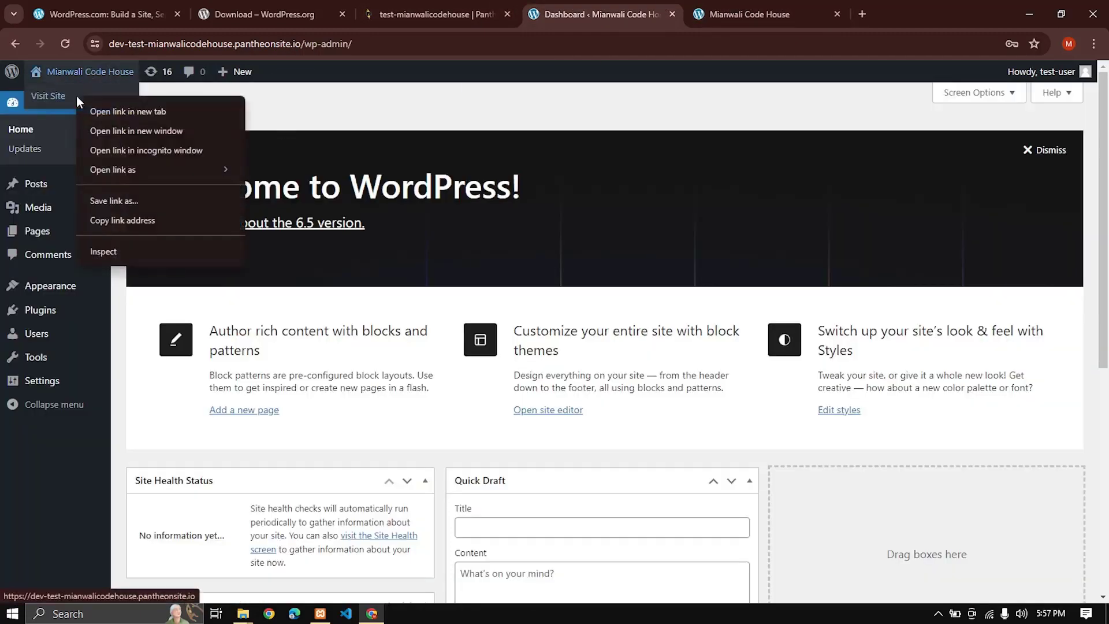
pyautogui.click(102, 111)
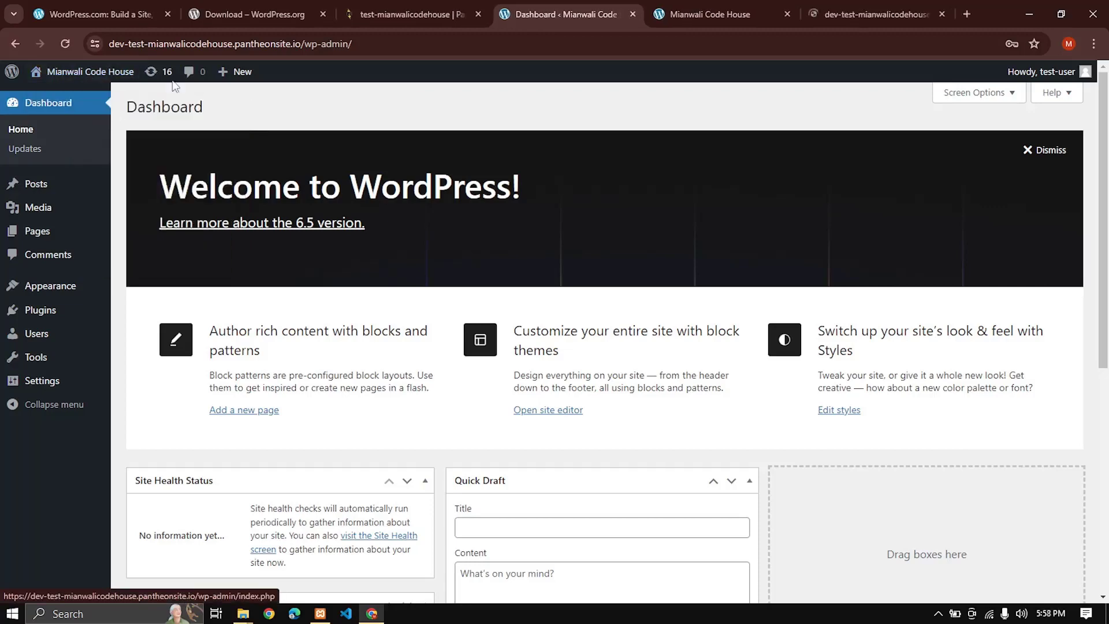
# Step: View the hosted Mianwali Code House home page from its open tab and from the dashboard, and return to the WordPress dashboard
pyautogui.click(861, 12)
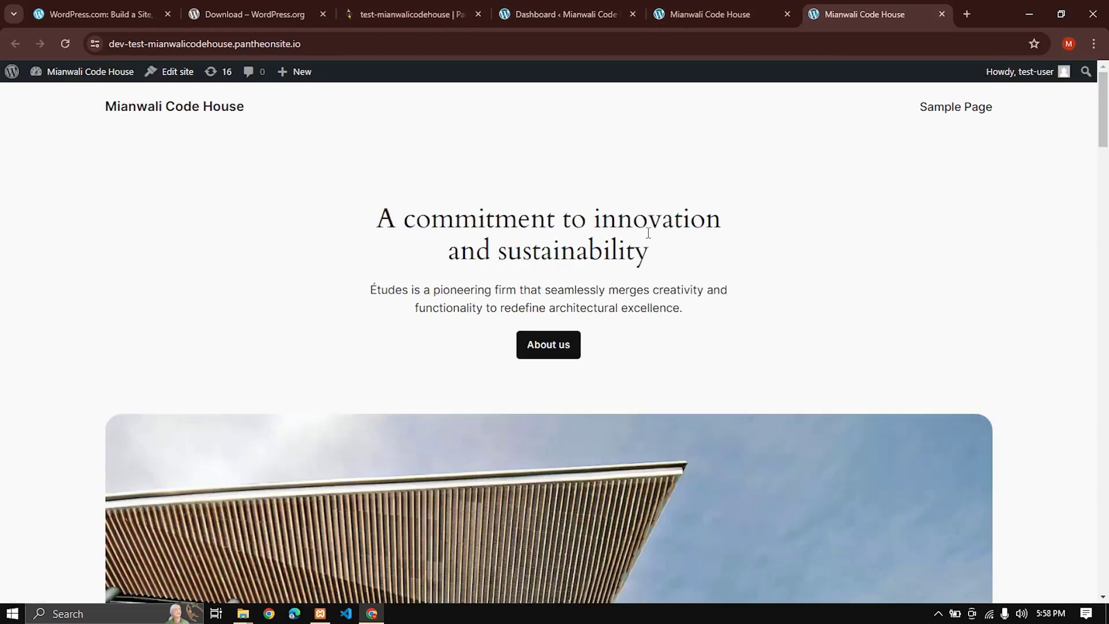
pyautogui.click(567, 14)
pyautogui.moveTo(110, 74)
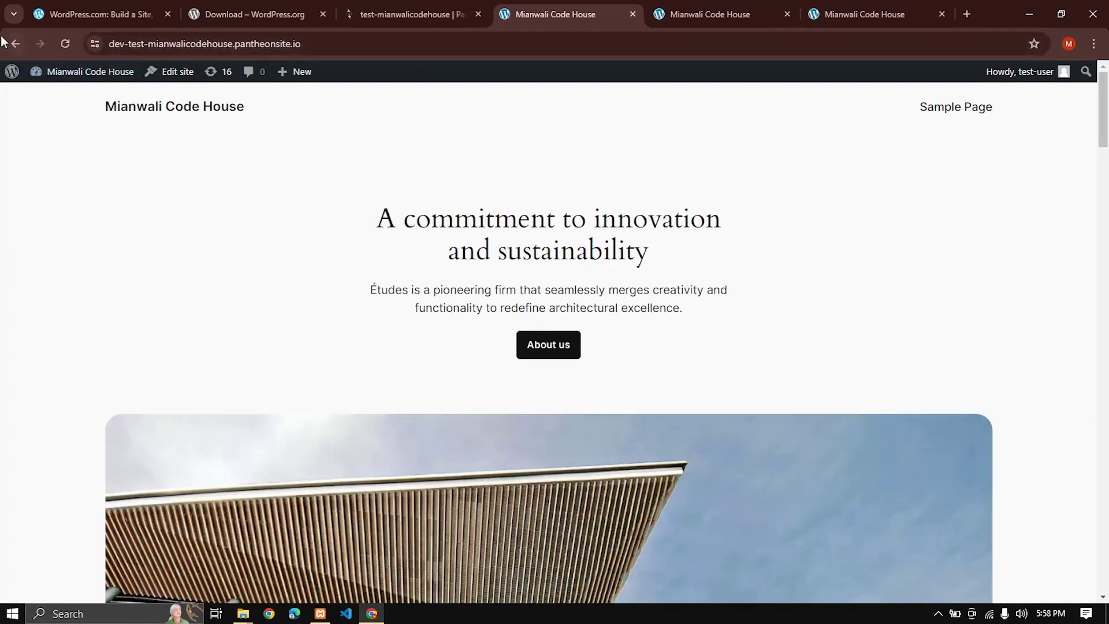
pyautogui.click(14, 45)
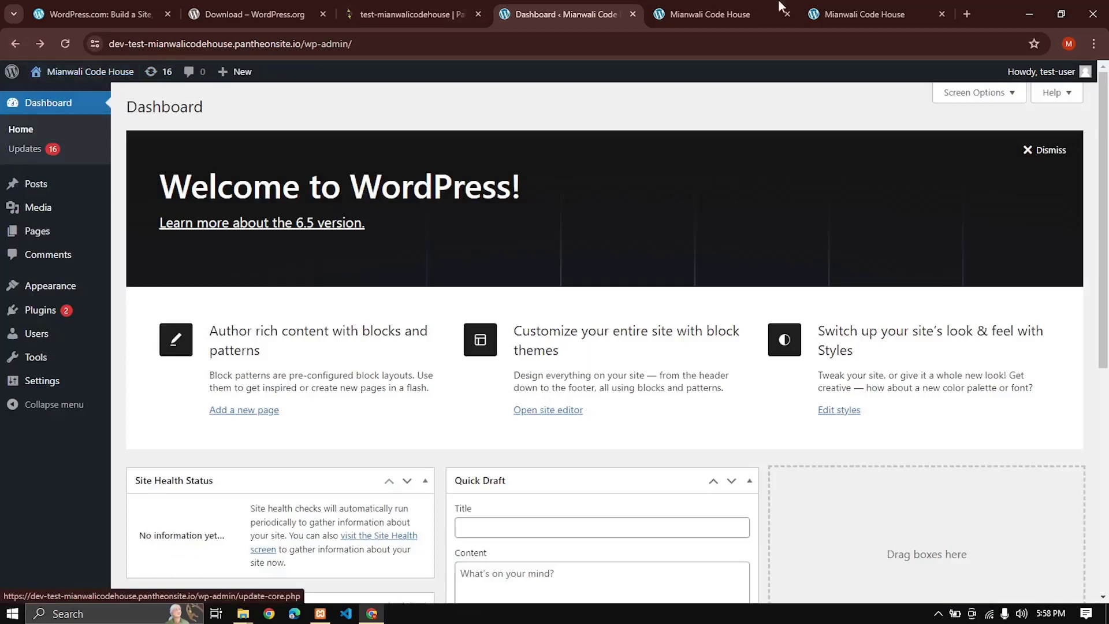
pyautogui.moveTo(753, 2)
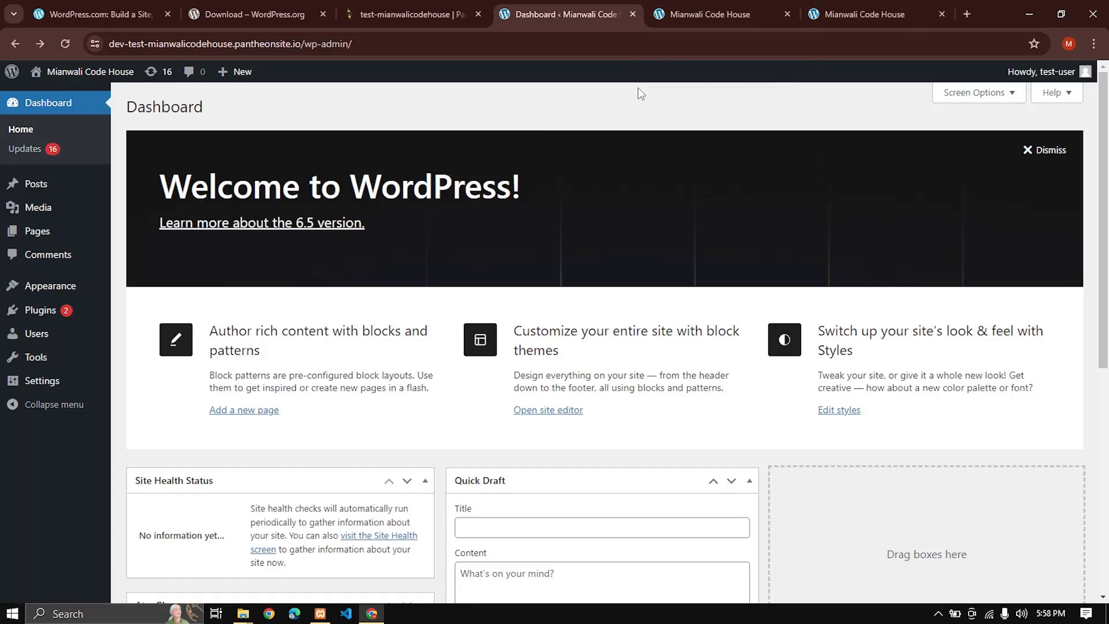
# Step: Review the delete-site option in the Pantheon settings of test-mianwalicodehouse and close the settings without deleting the site
pyautogui.click(346, 10)
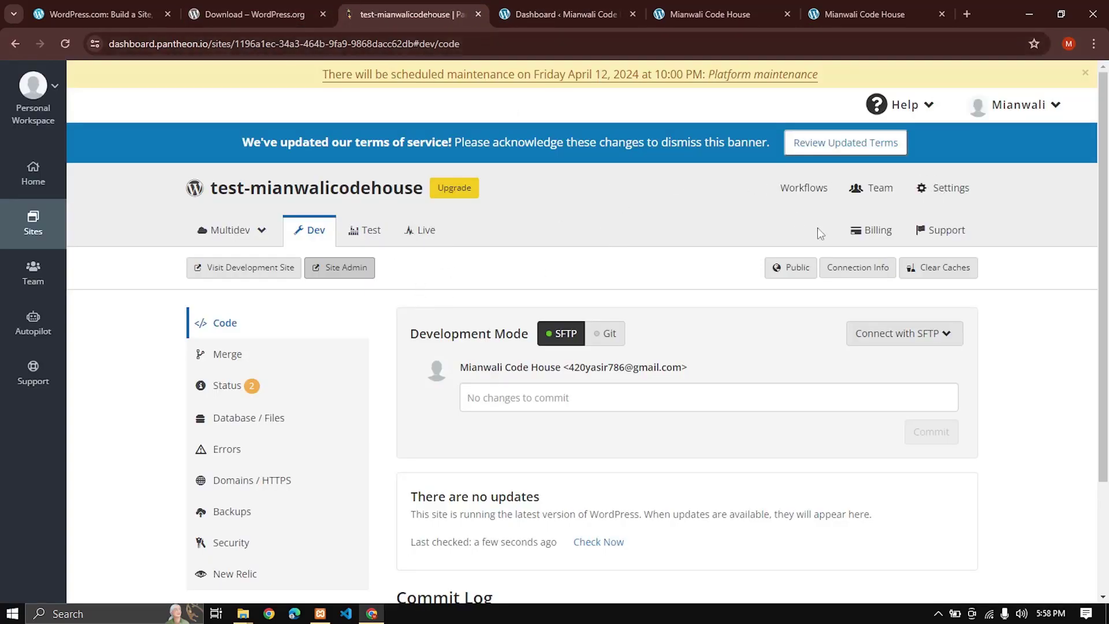
pyautogui.click(959, 190)
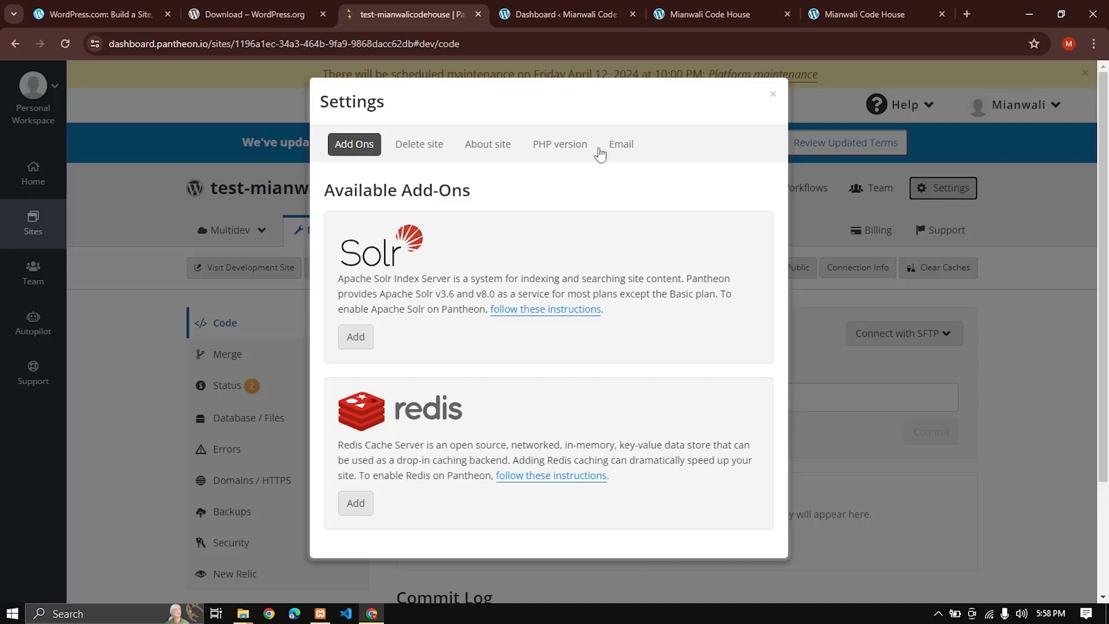
pyautogui.click(430, 161)
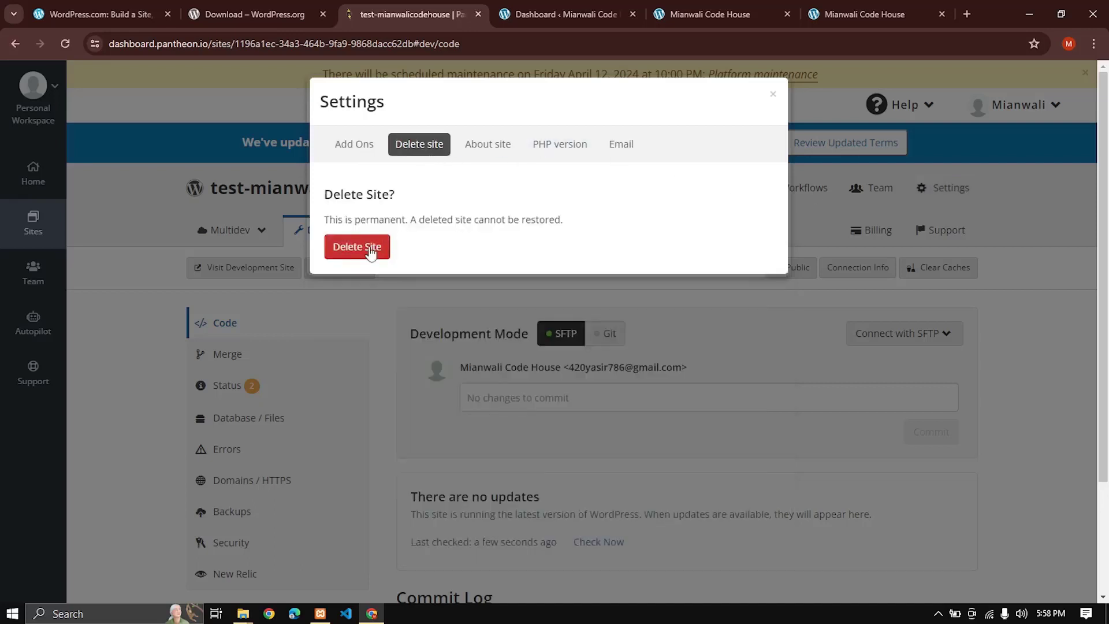
pyautogui.click(773, 94)
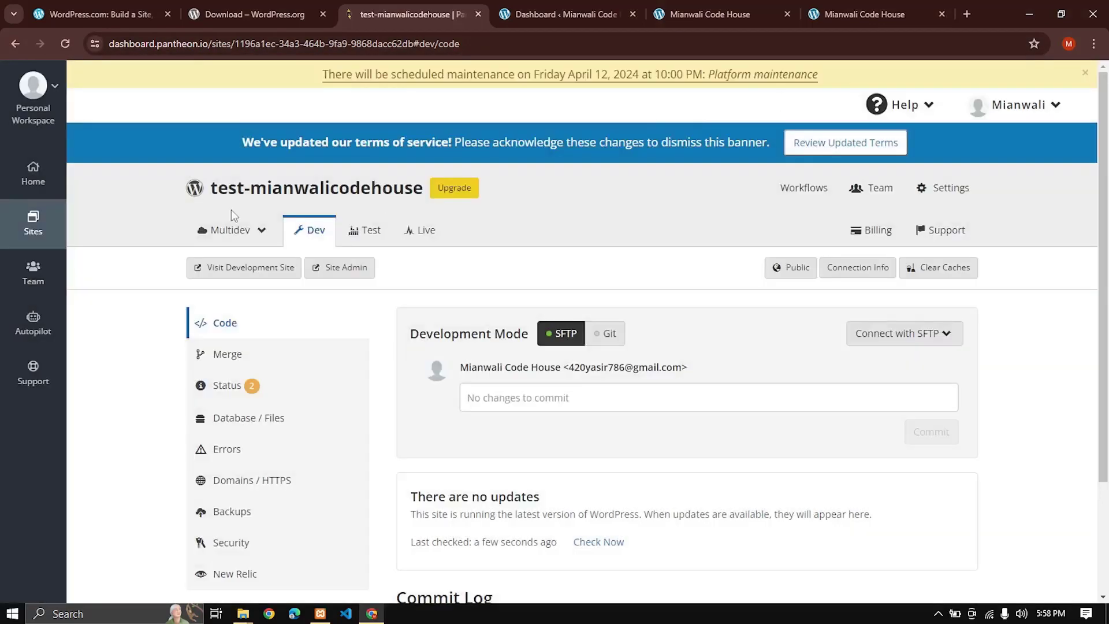
# Step: Check the Pantheon sites list and the workspace home's sandbox site usage, and go back to the hosted WordPress dashboard
pyautogui.click(30, 240)
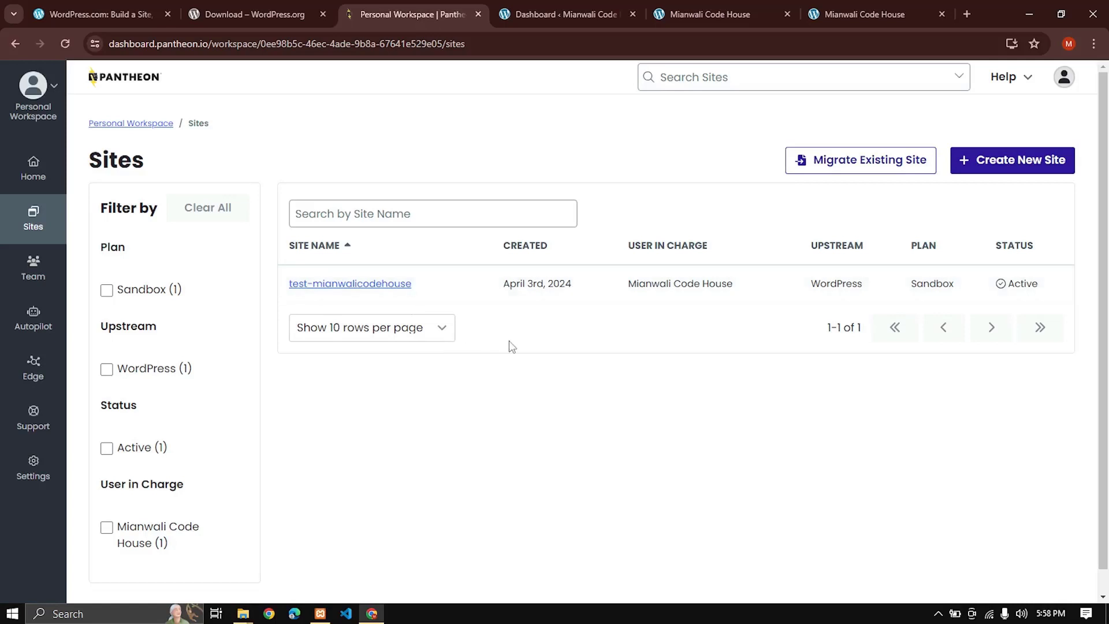
pyautogui.click(37, 175)
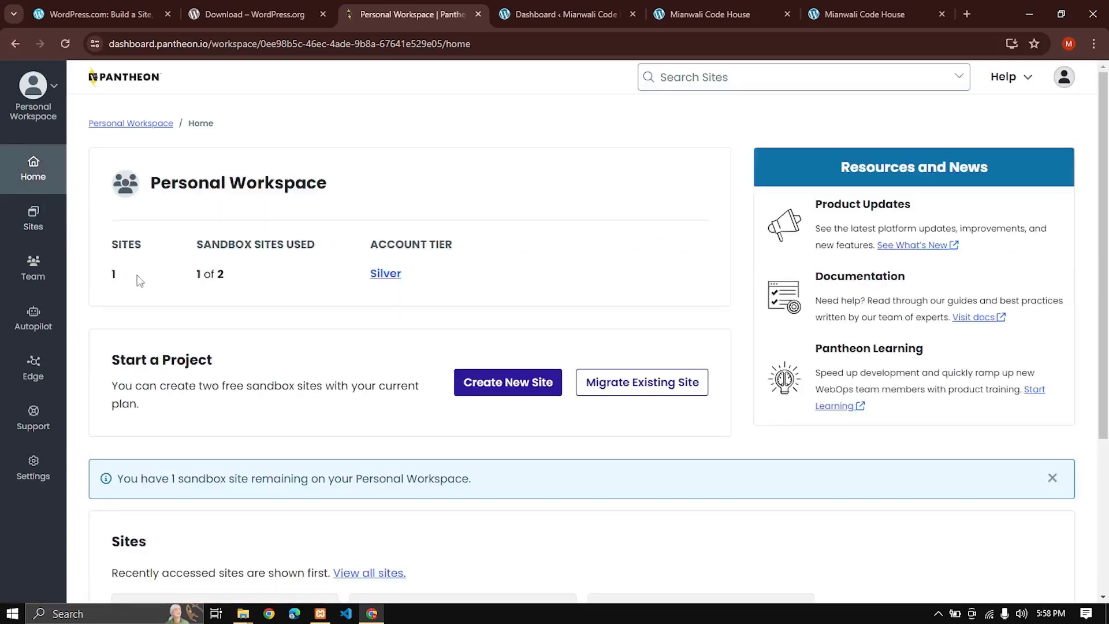
pyautogui.moveTo(232, 277); pyautogui.dragTo(105, 282)
pyautogui.click(396, 304)
pyautogui.scroll(-1, 577, 294)
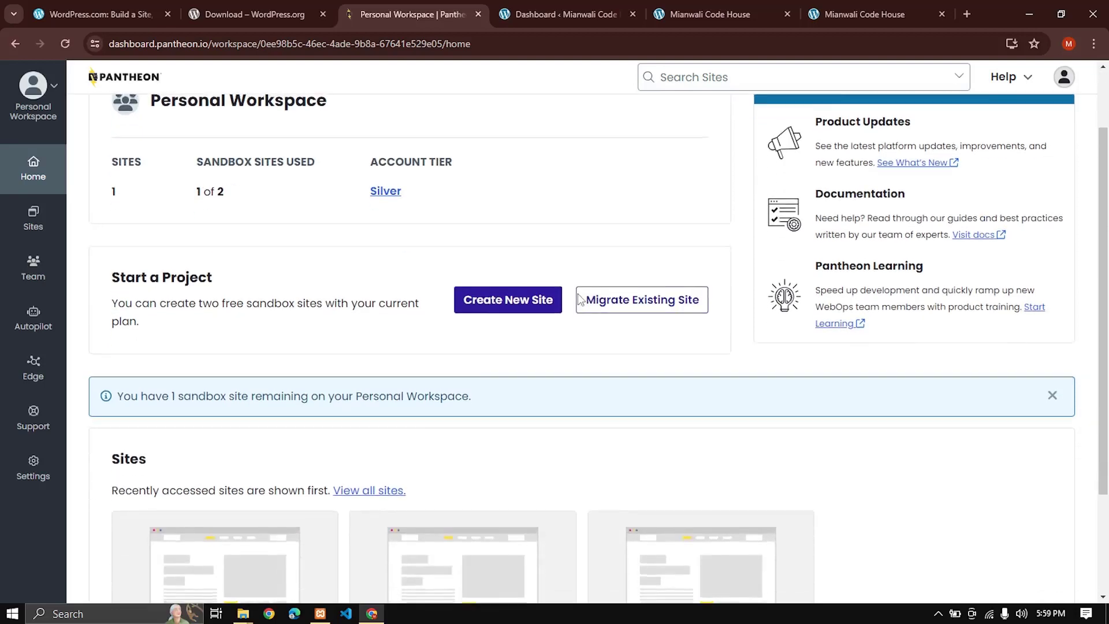
pyautogui.scroll(1, 579, 298)
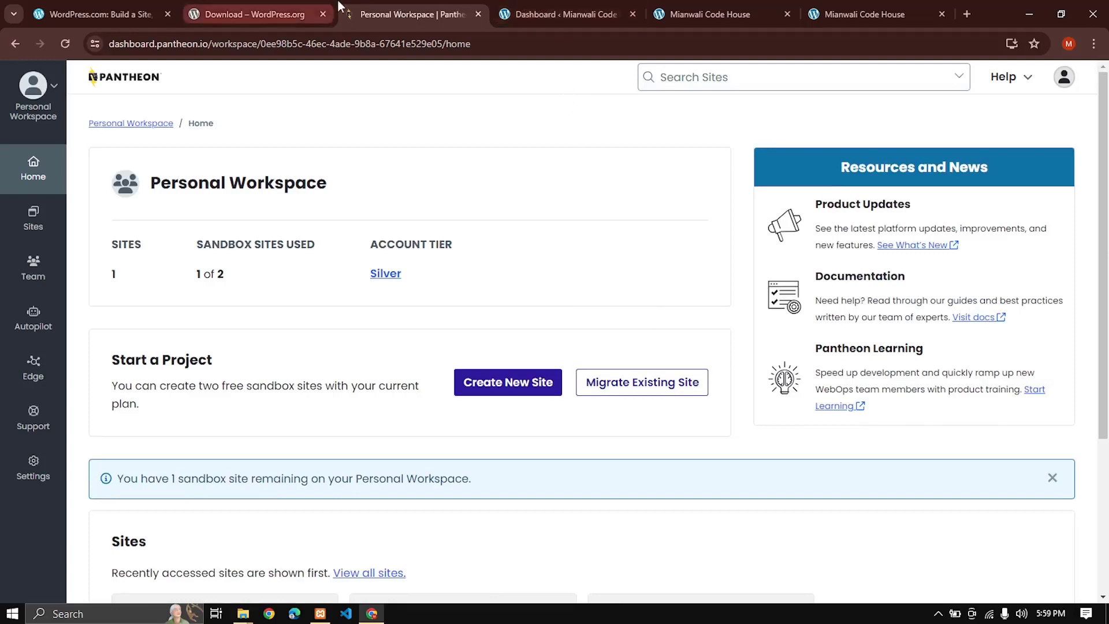
pyautogui.click(565, 6)
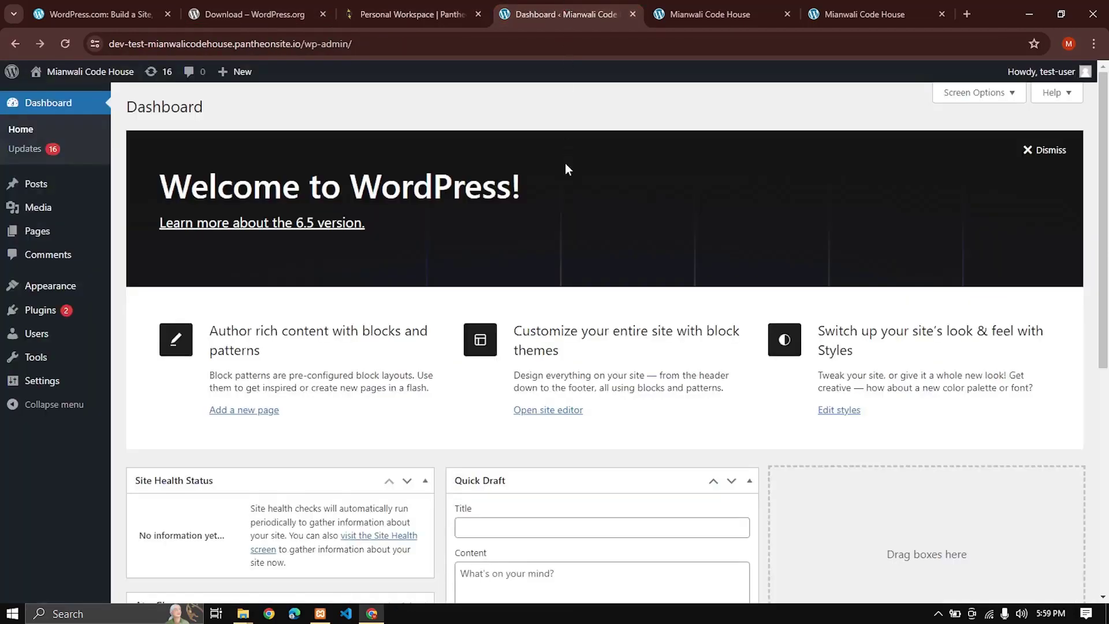